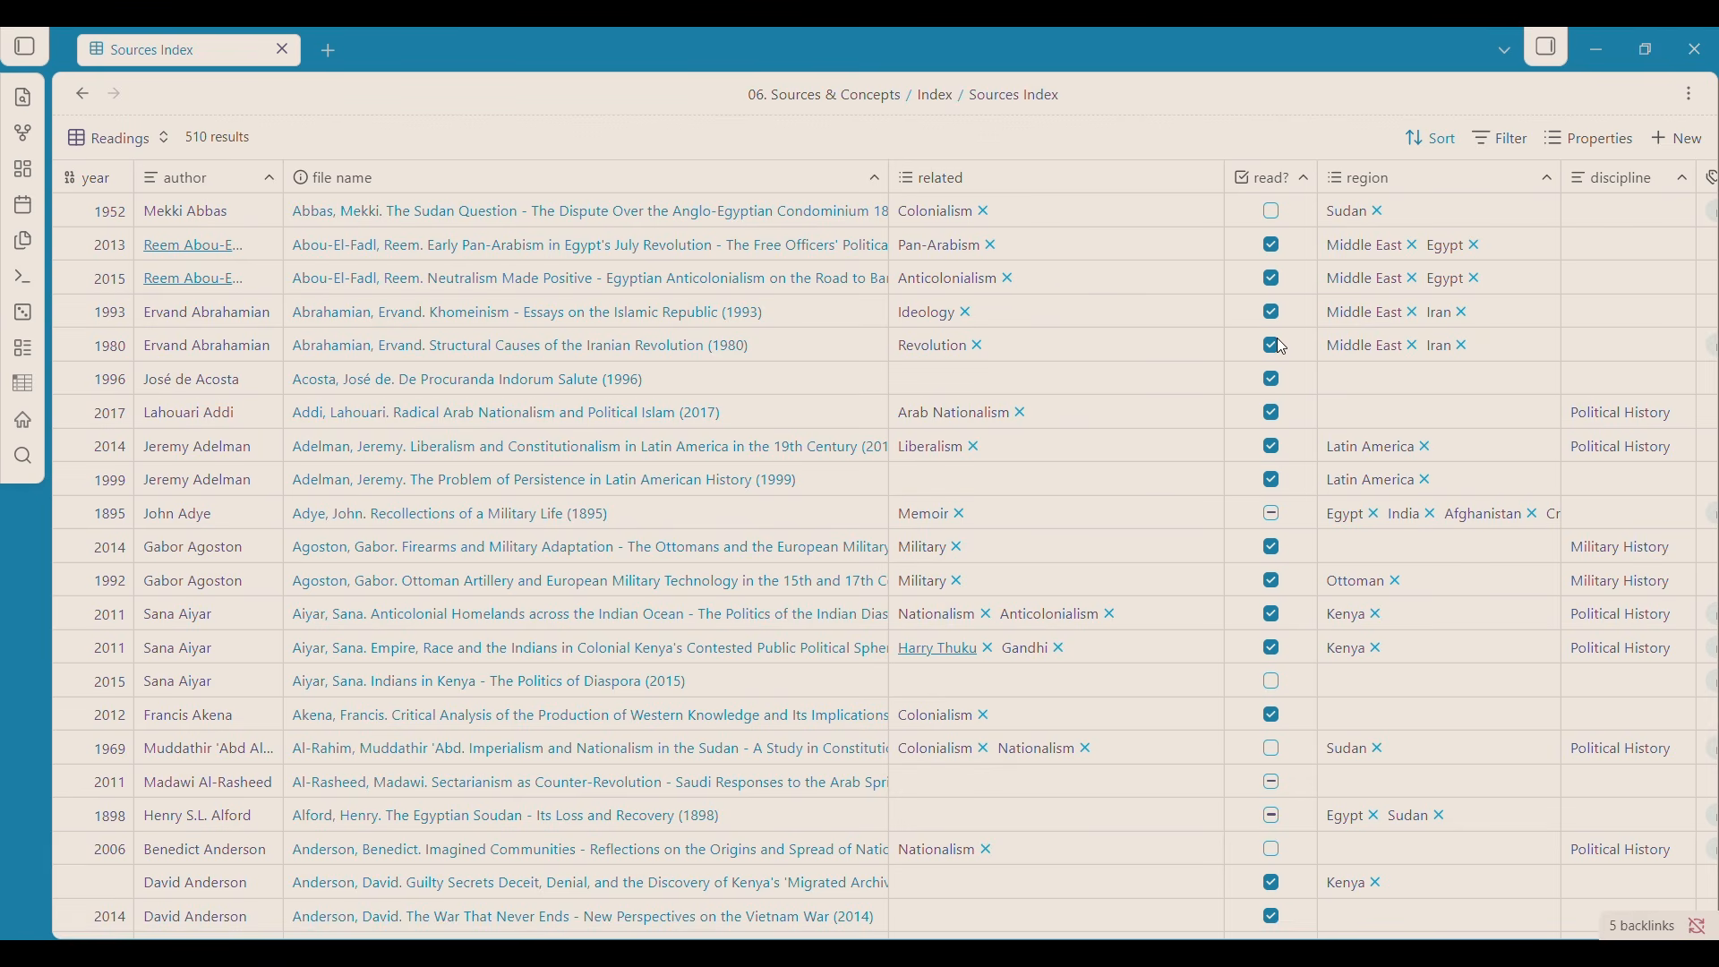
# Look through the source entries and their property columns in the Readings view of the Sources Index.
pyautogui.scroll(-5, 1282, 367)
pyautogui.scroll(-20, 1281, 367)
pyautogui.scroll(15, 848, 611)
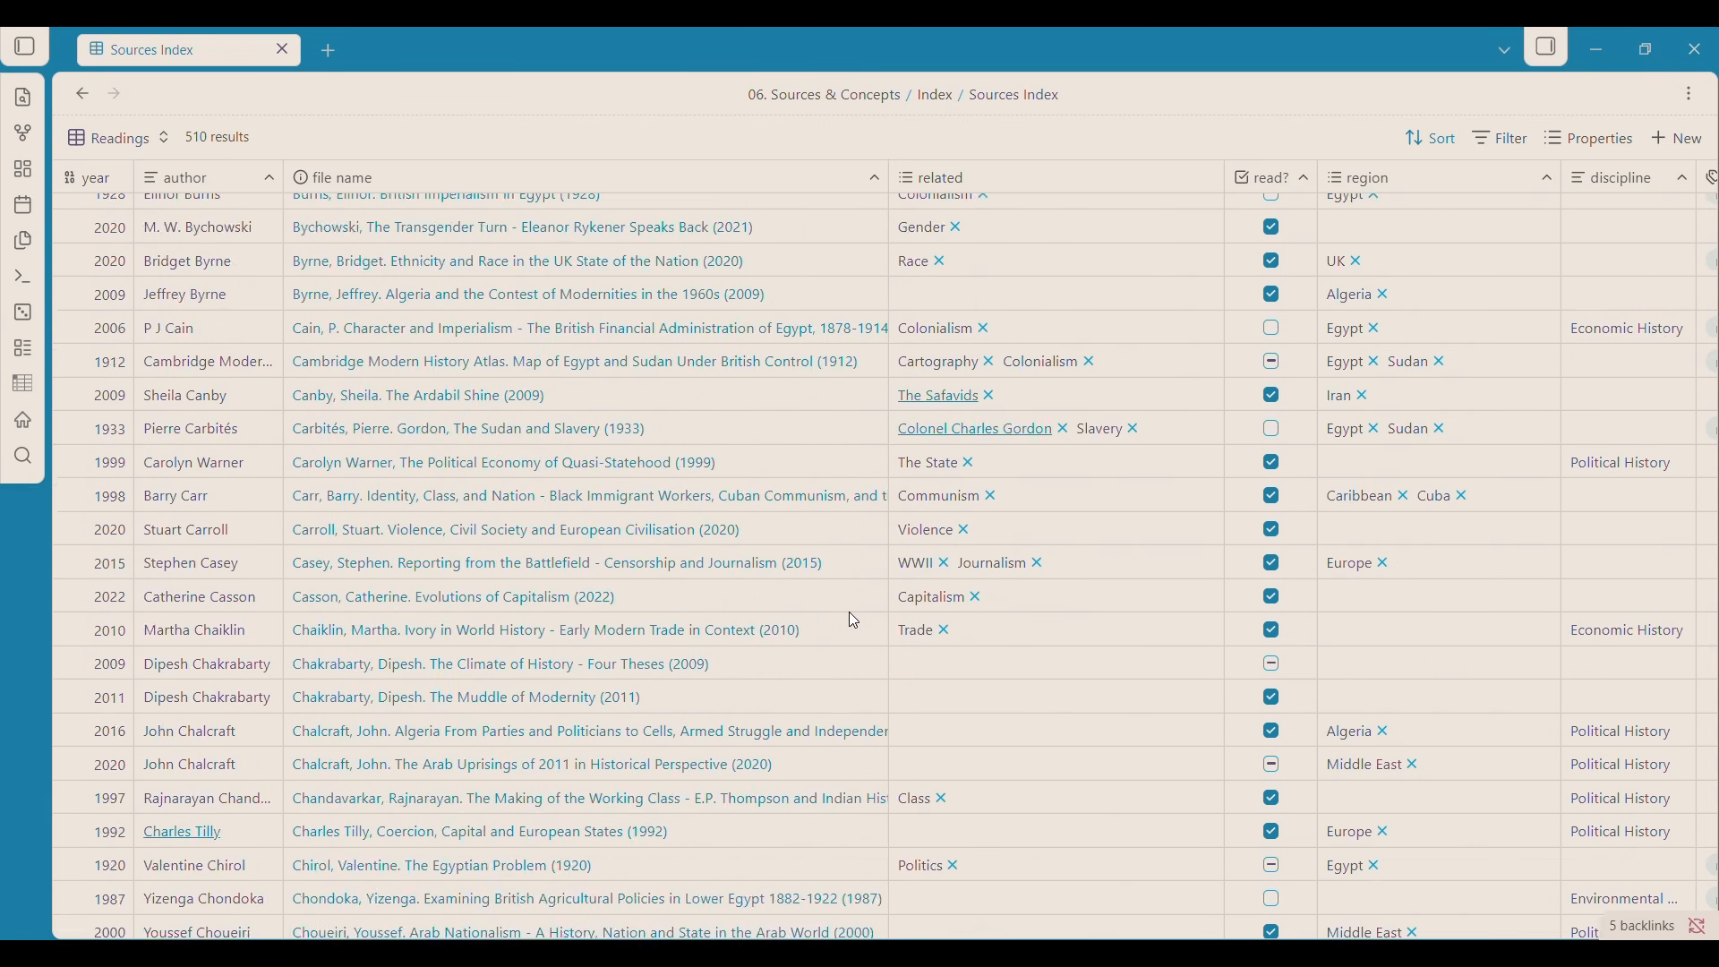
pyautogui.scroll(15, 862, 643)
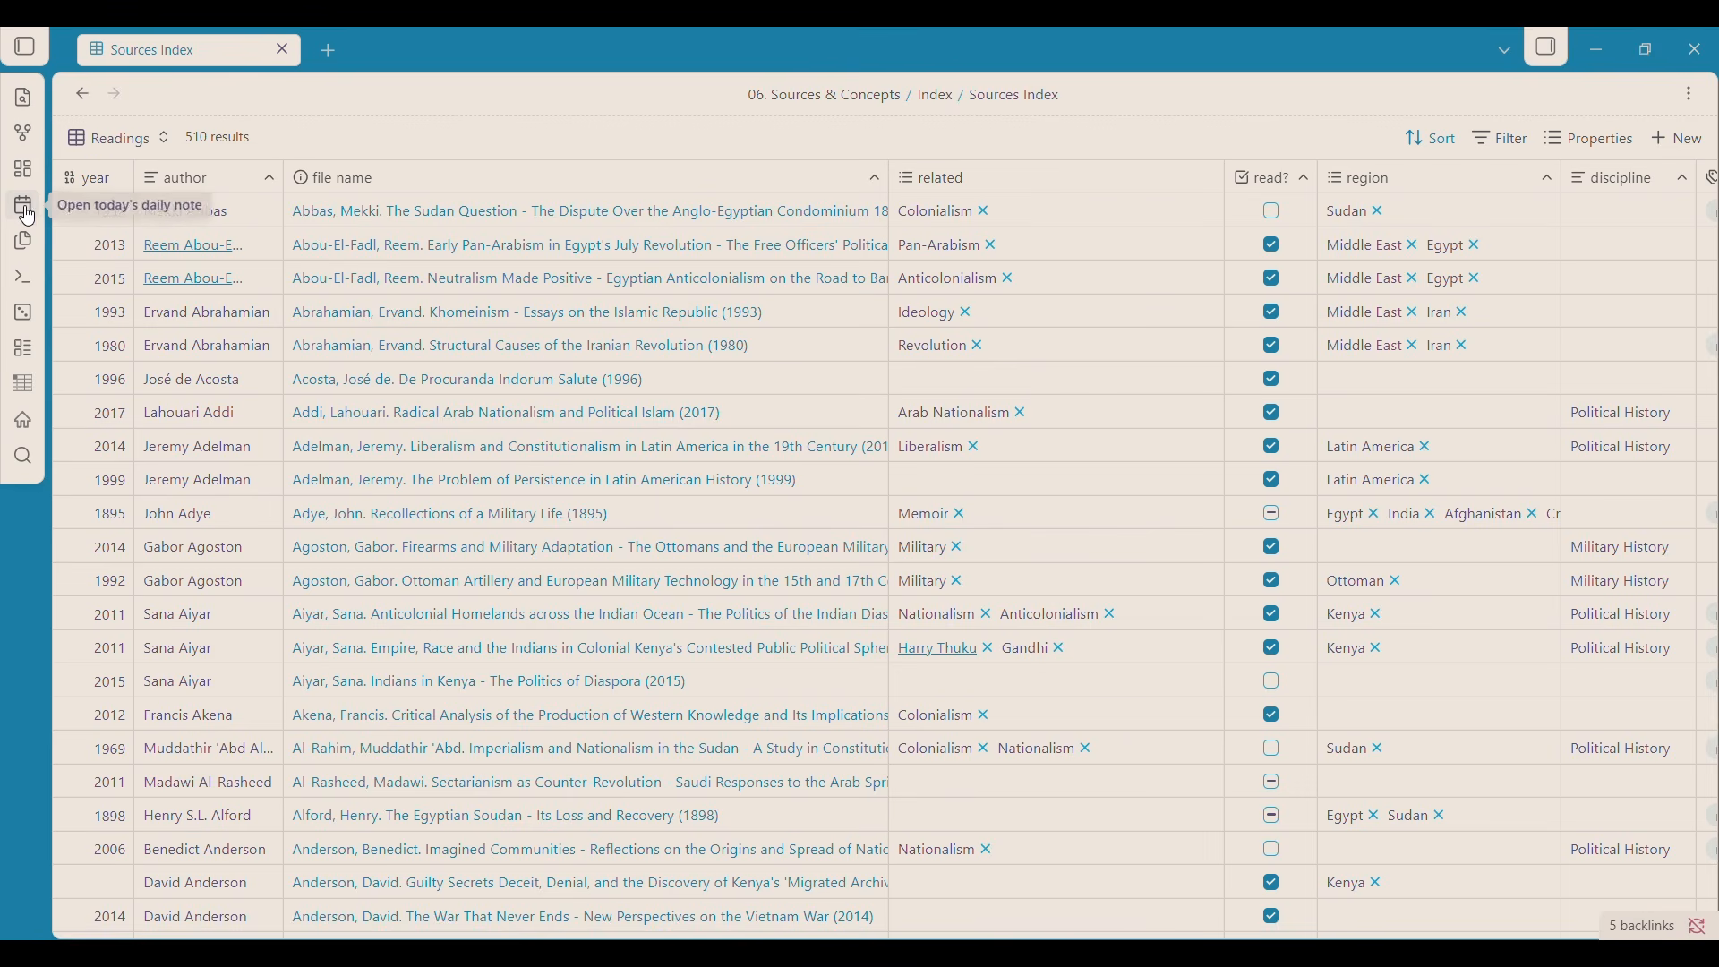
# Create a new base and look through its unfiltered list of vault files.
pyautogui.click(29, 358)
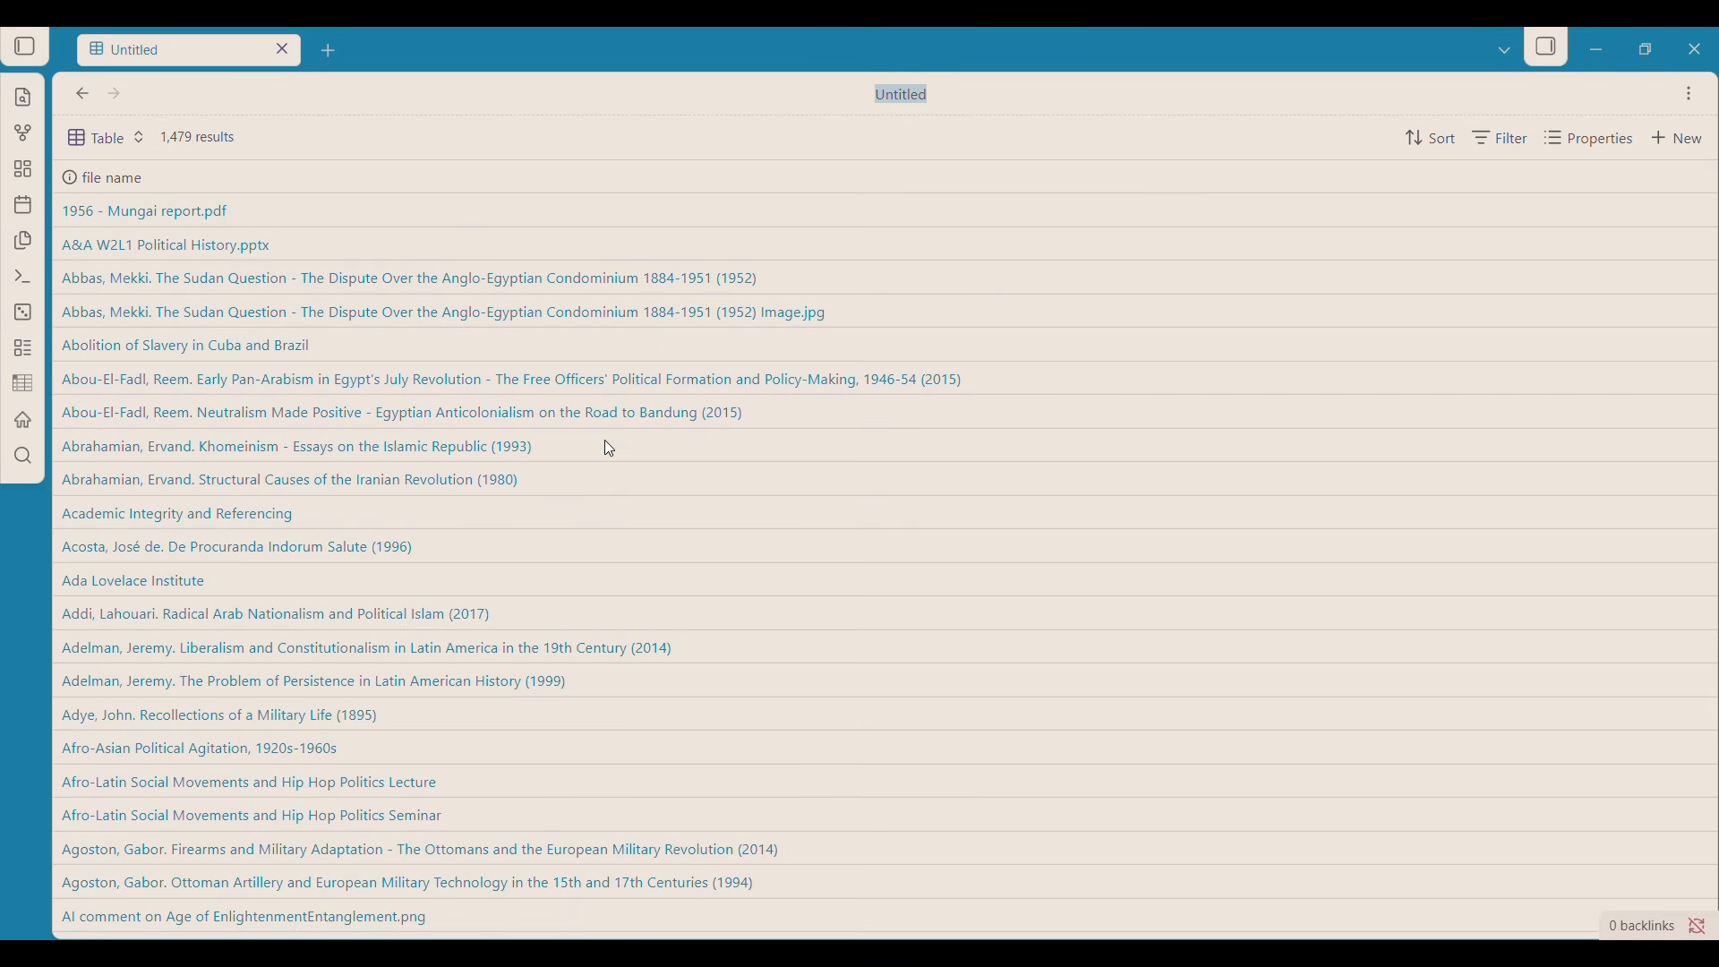
pyautogui.scroll(-20, 610, 448)
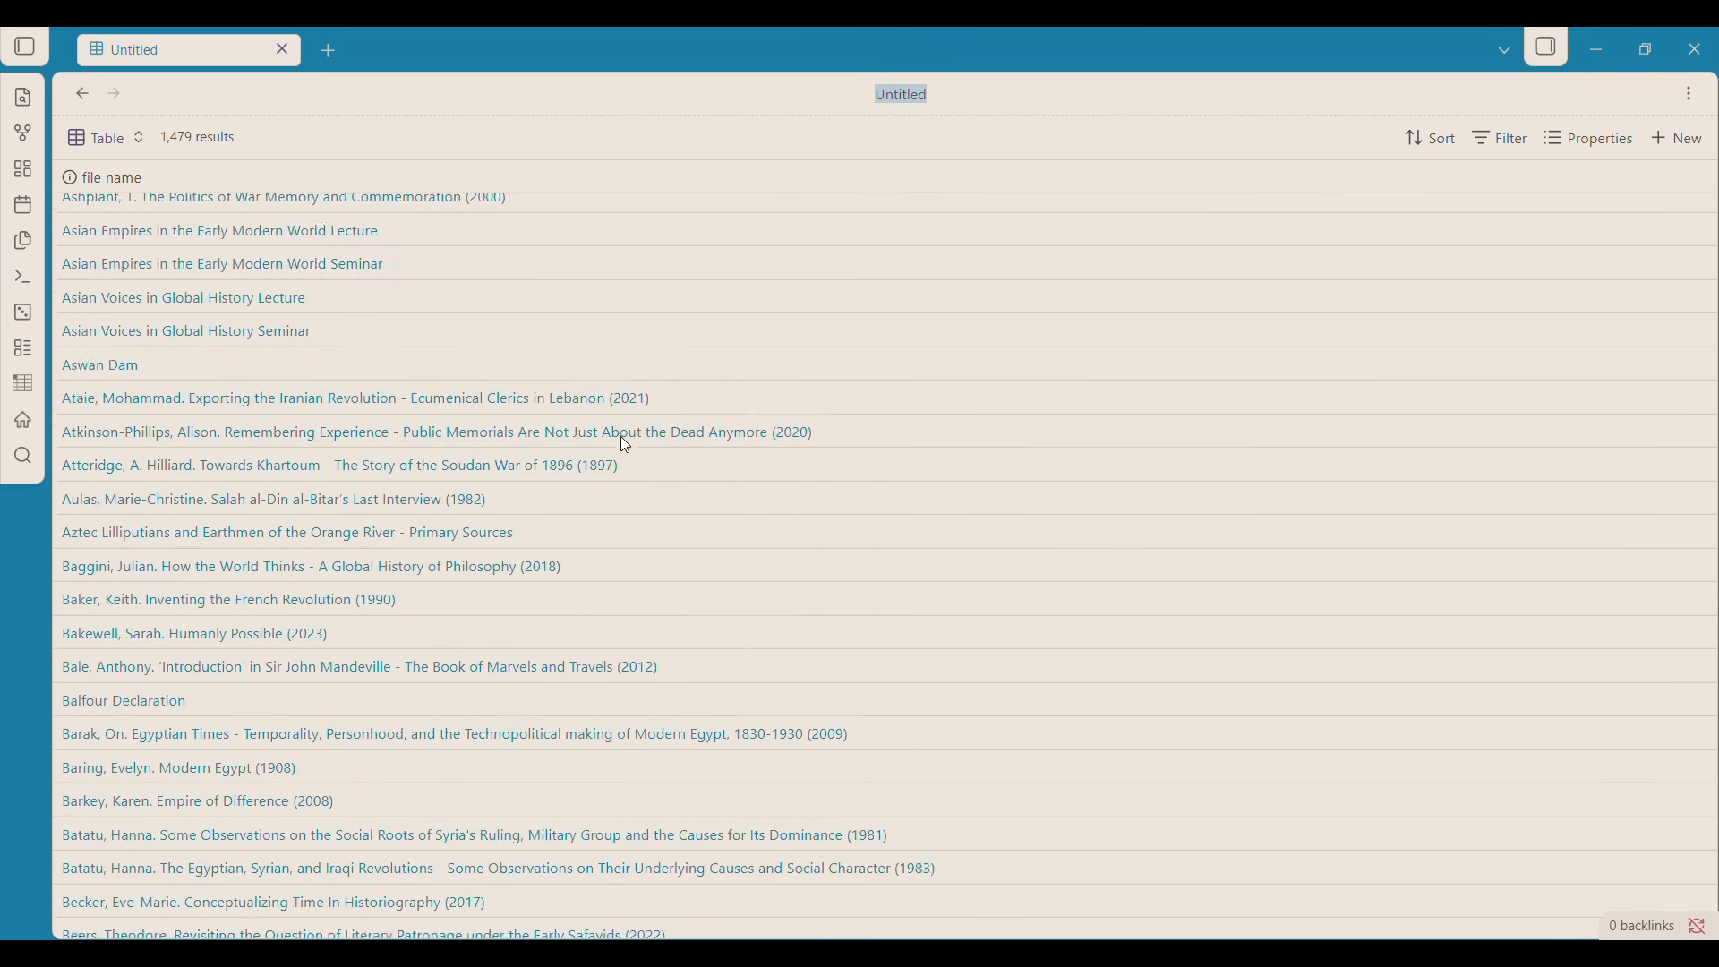
pyautogui.scroll(-15, 627, 445)
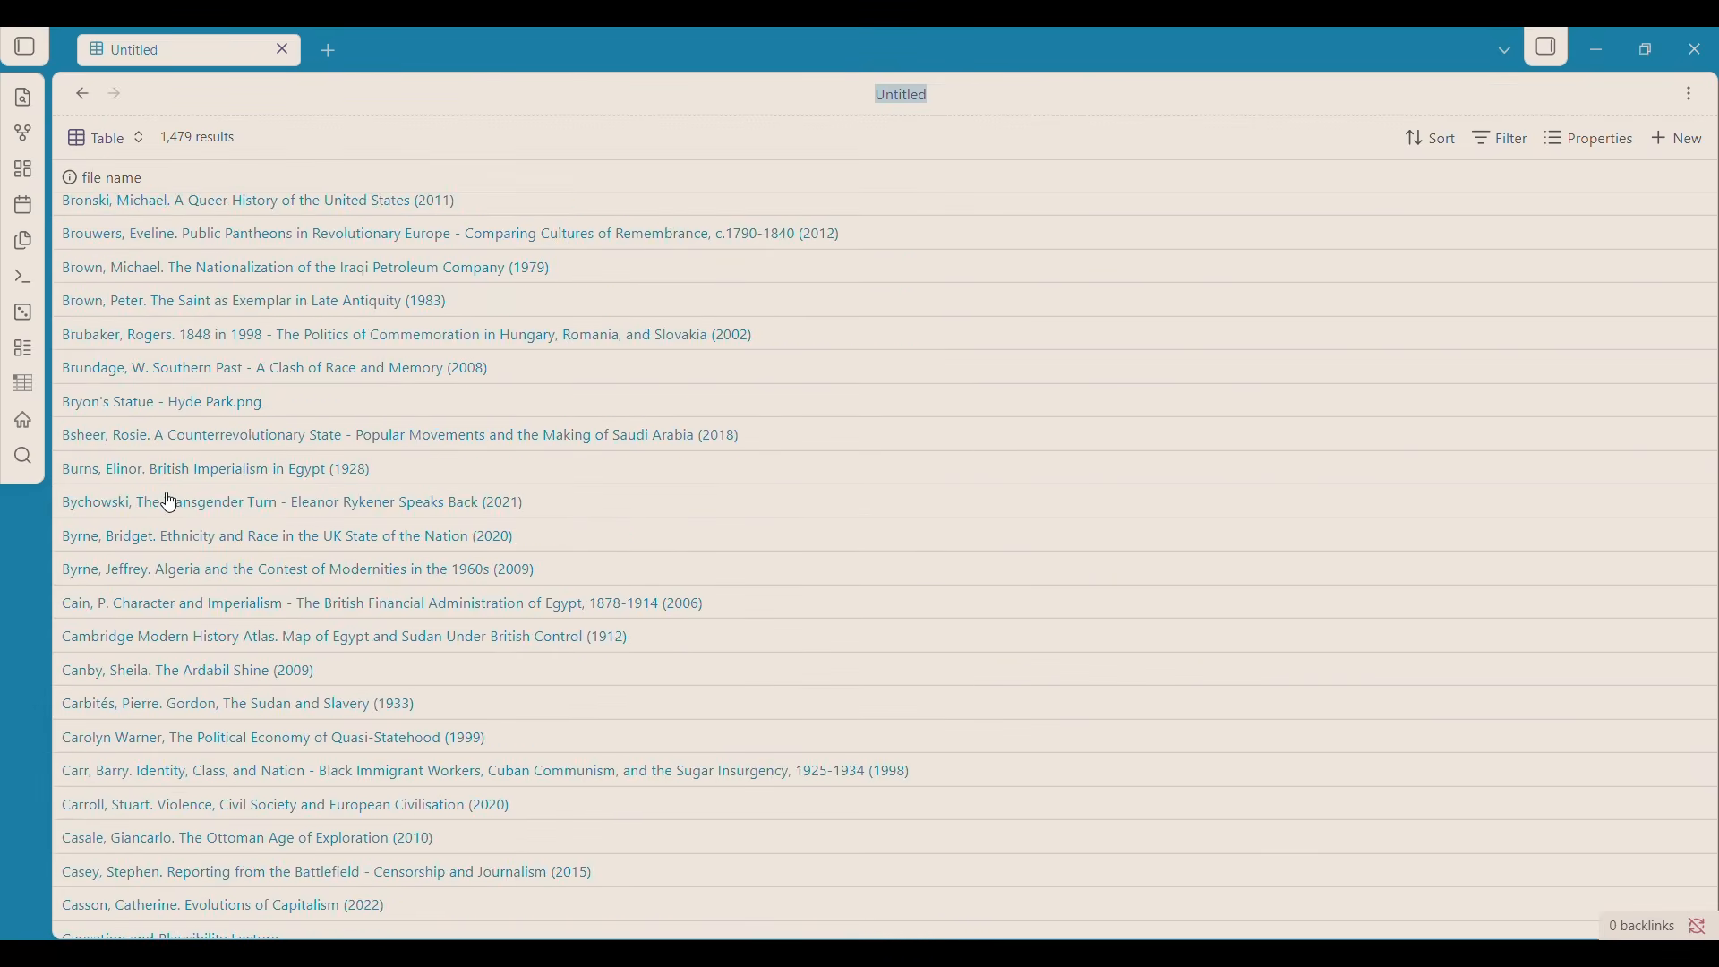
pyautogui.scroll(-15, 171, 503)
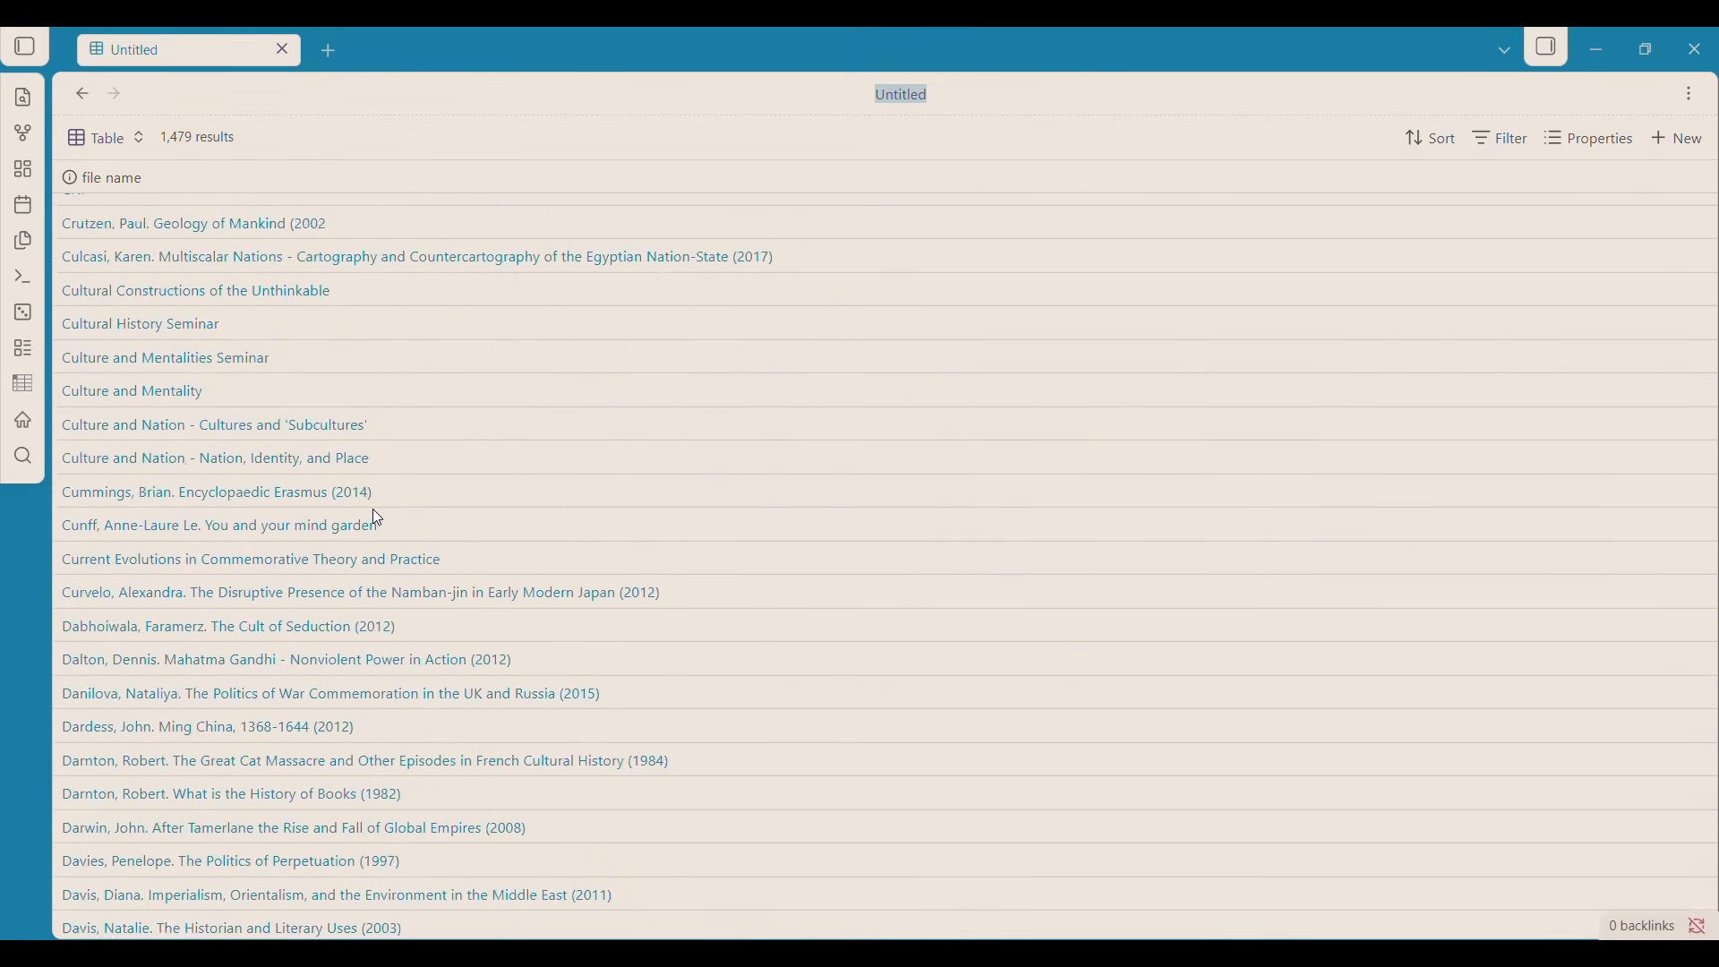
pyautogui.scroll(-12, 372, 510)
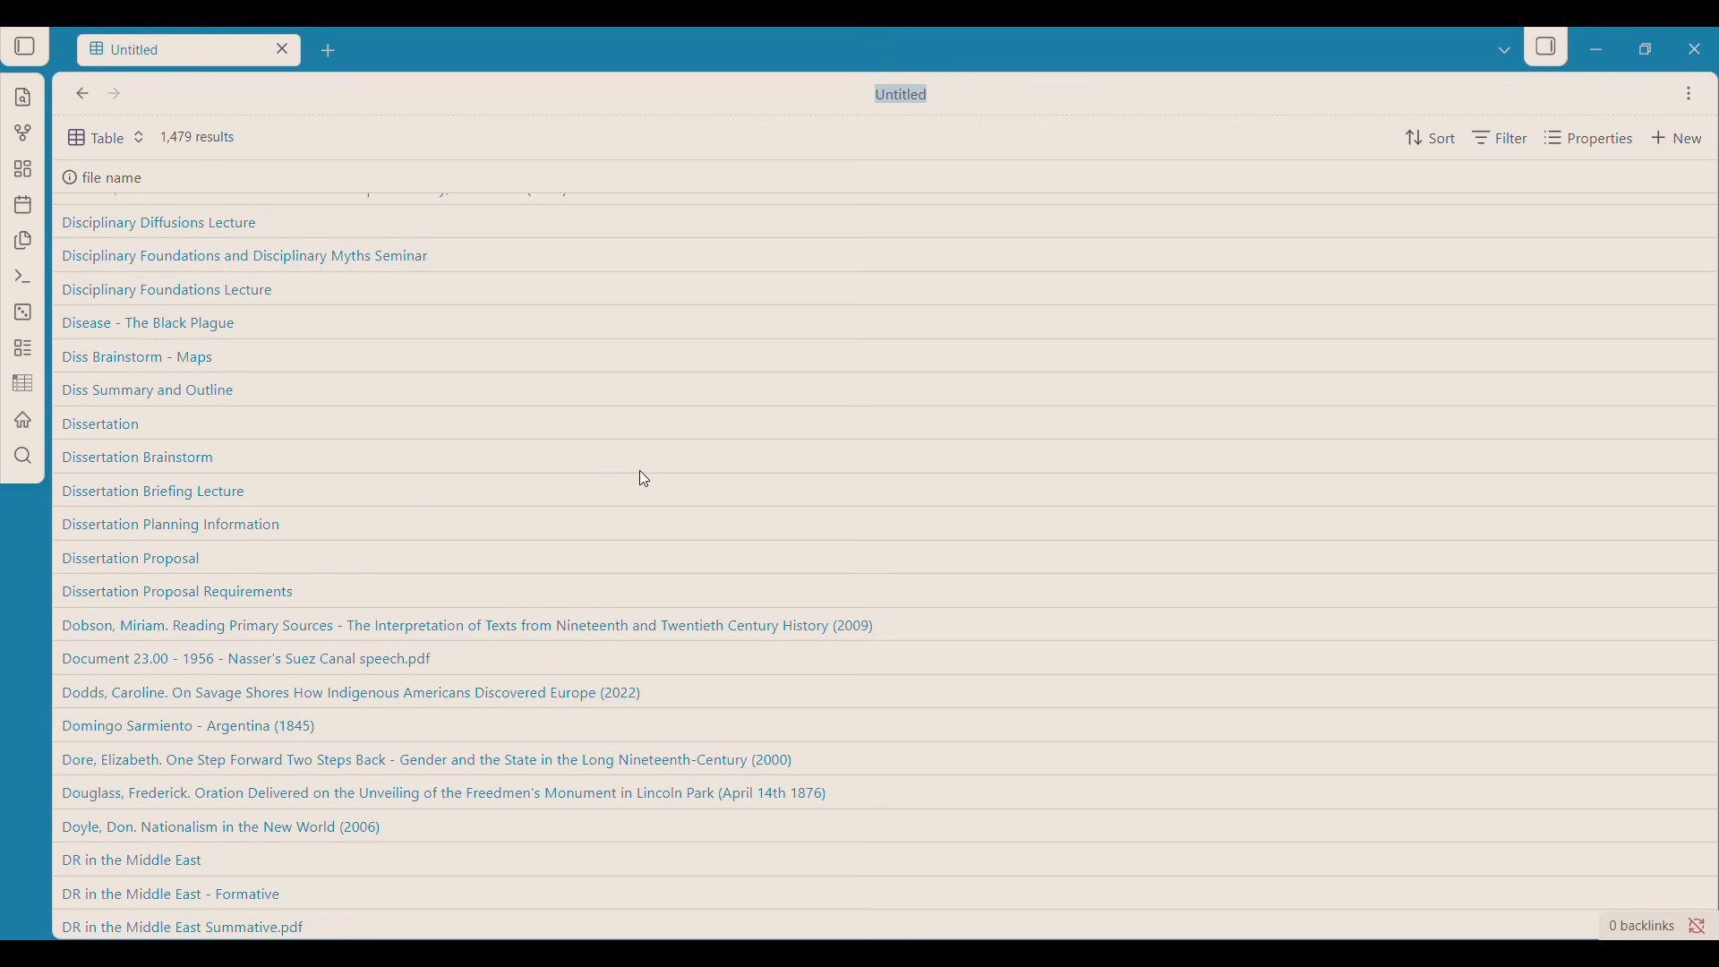
pyautogui.scroll(-5, 644, 479)
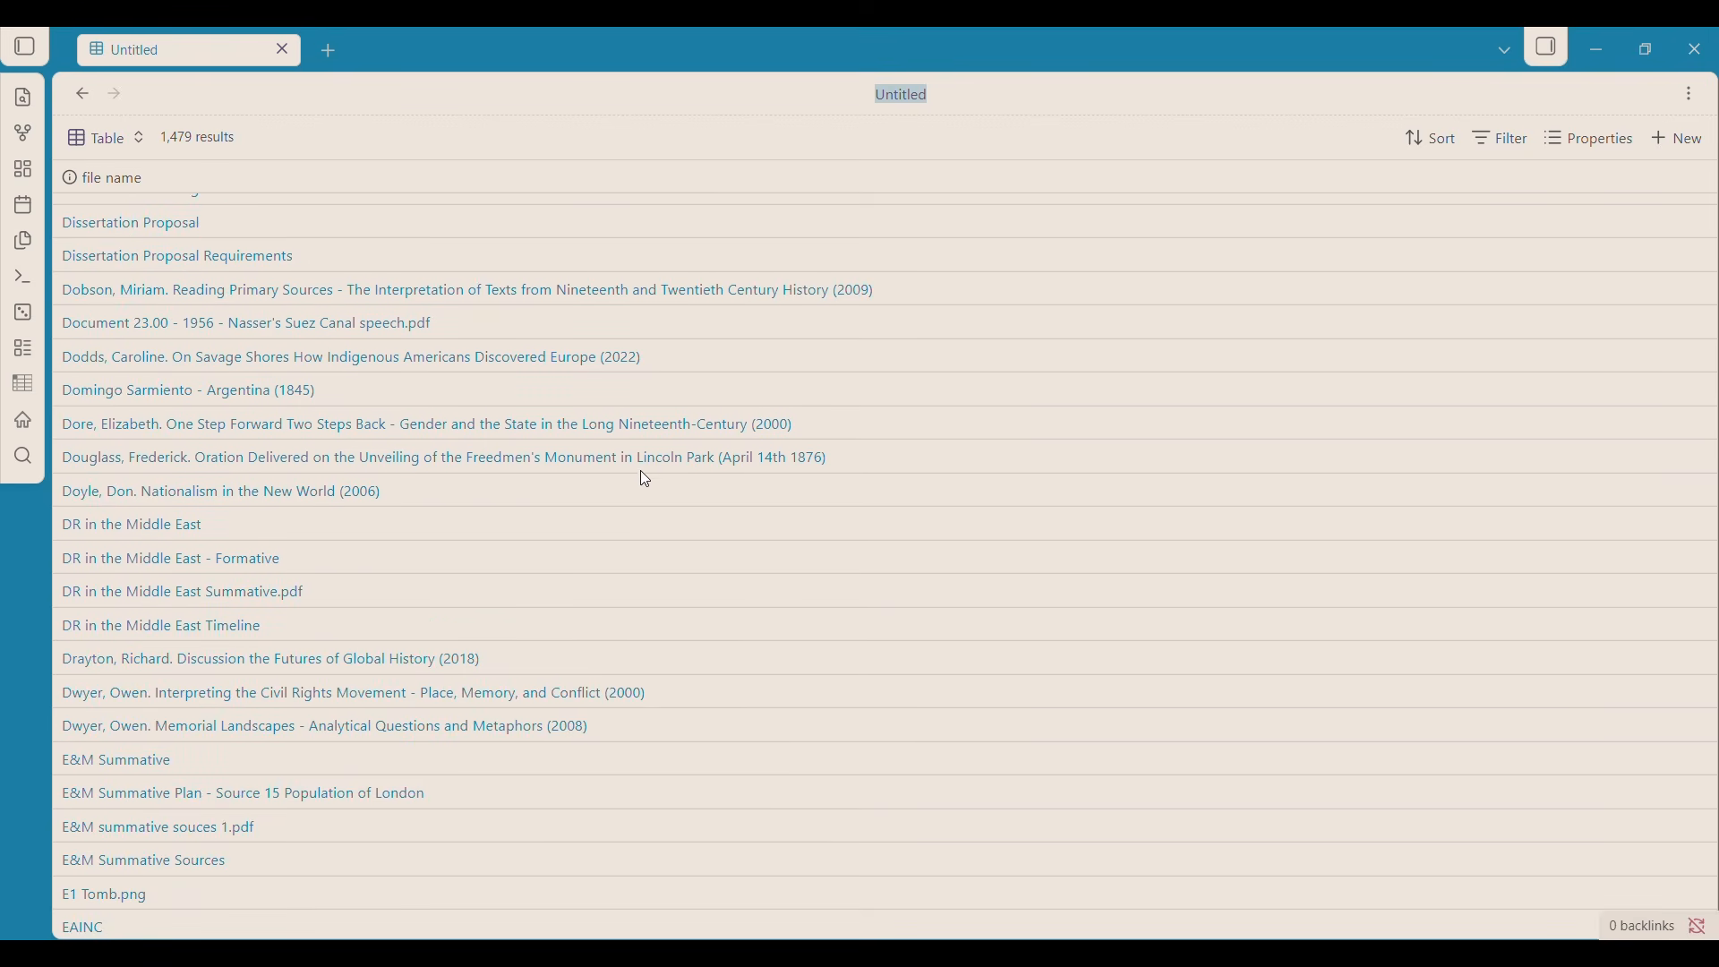
pyautogui.scroll(-15, 642, 479)
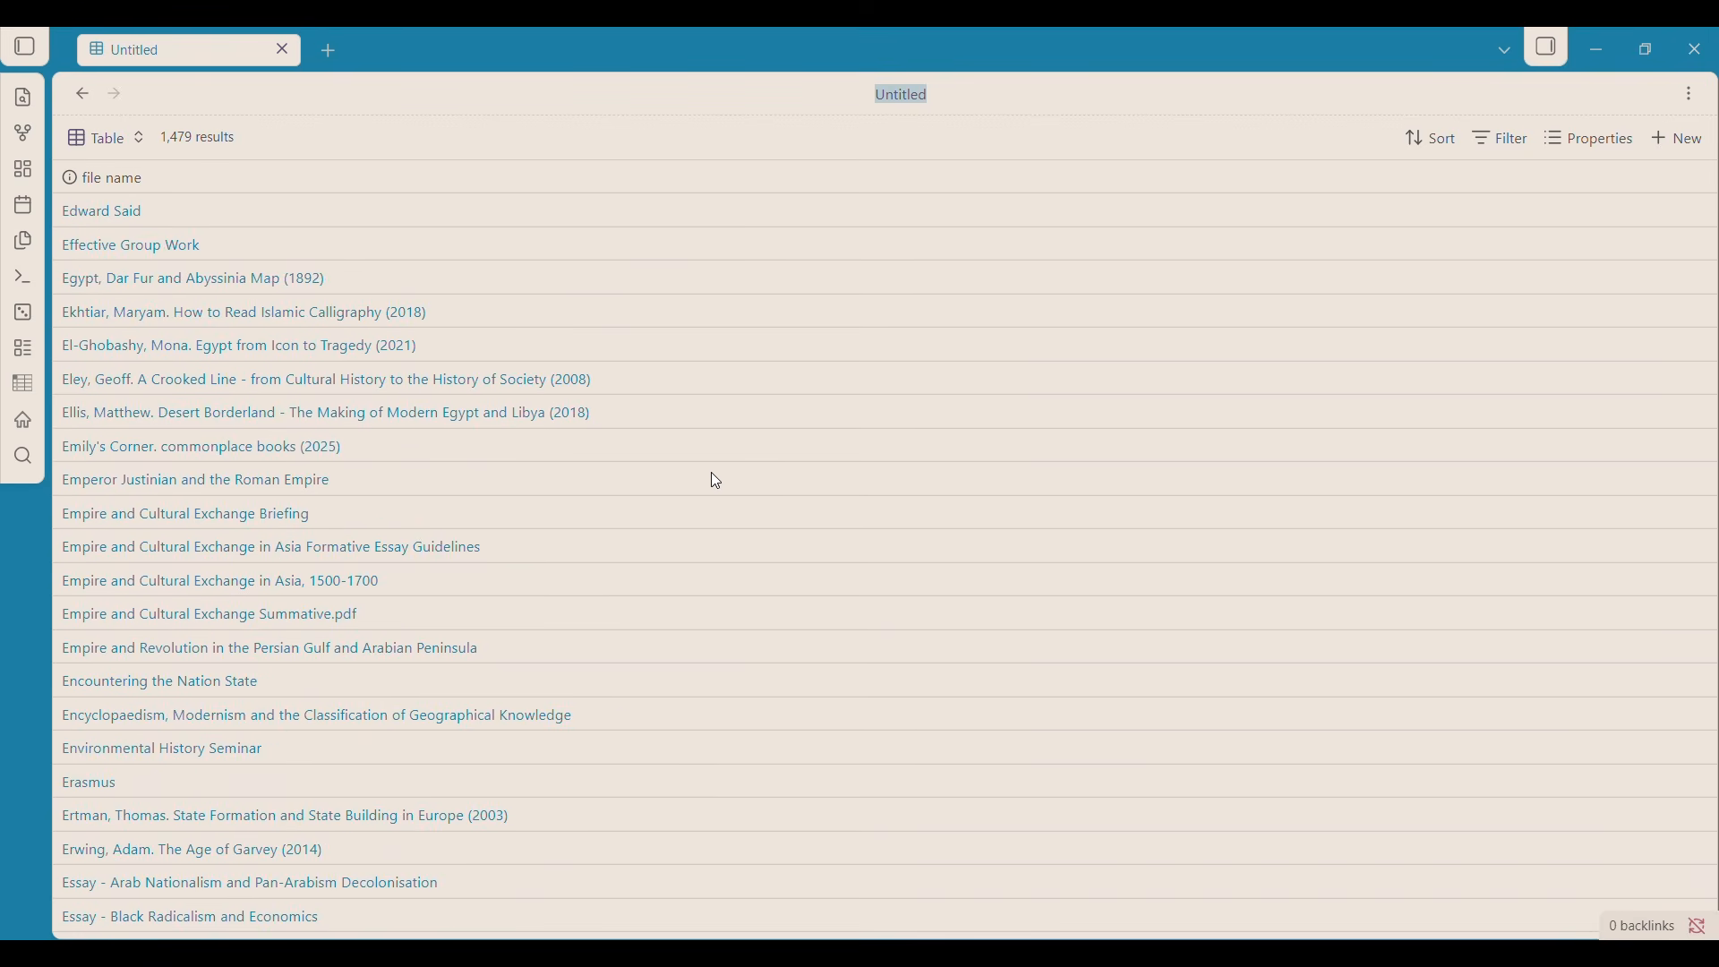
pyautogui.scroll(-6, 716, 482)
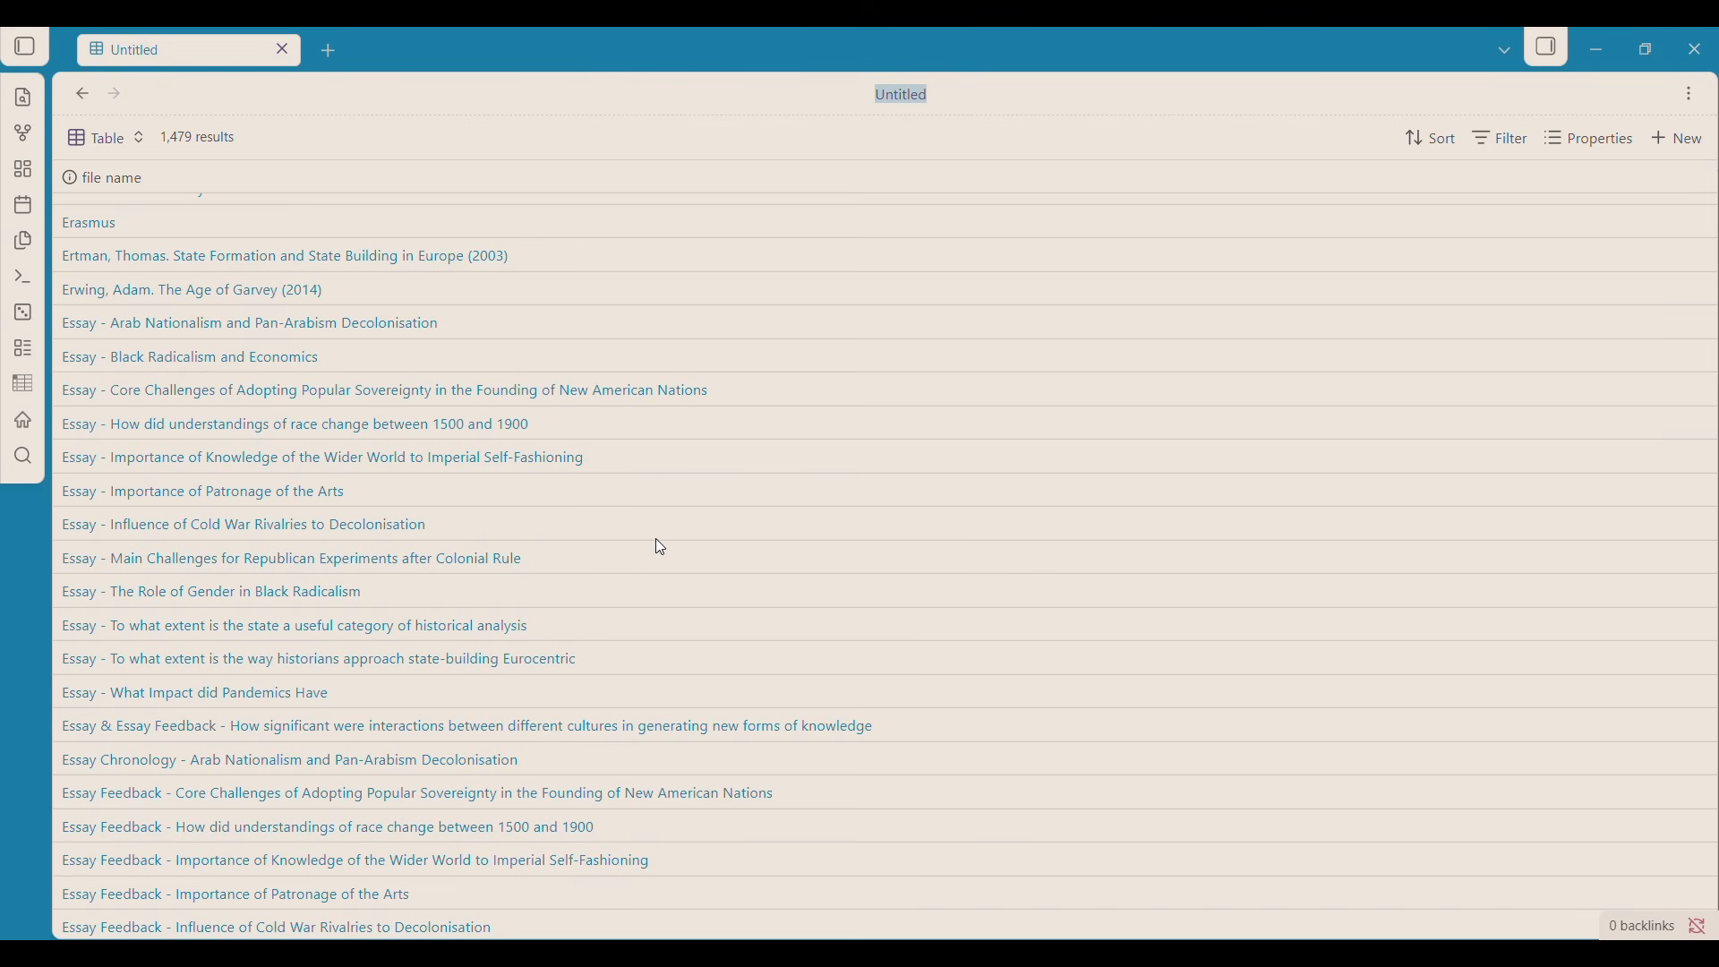
pyautogui.scroll(20, 664, 542)
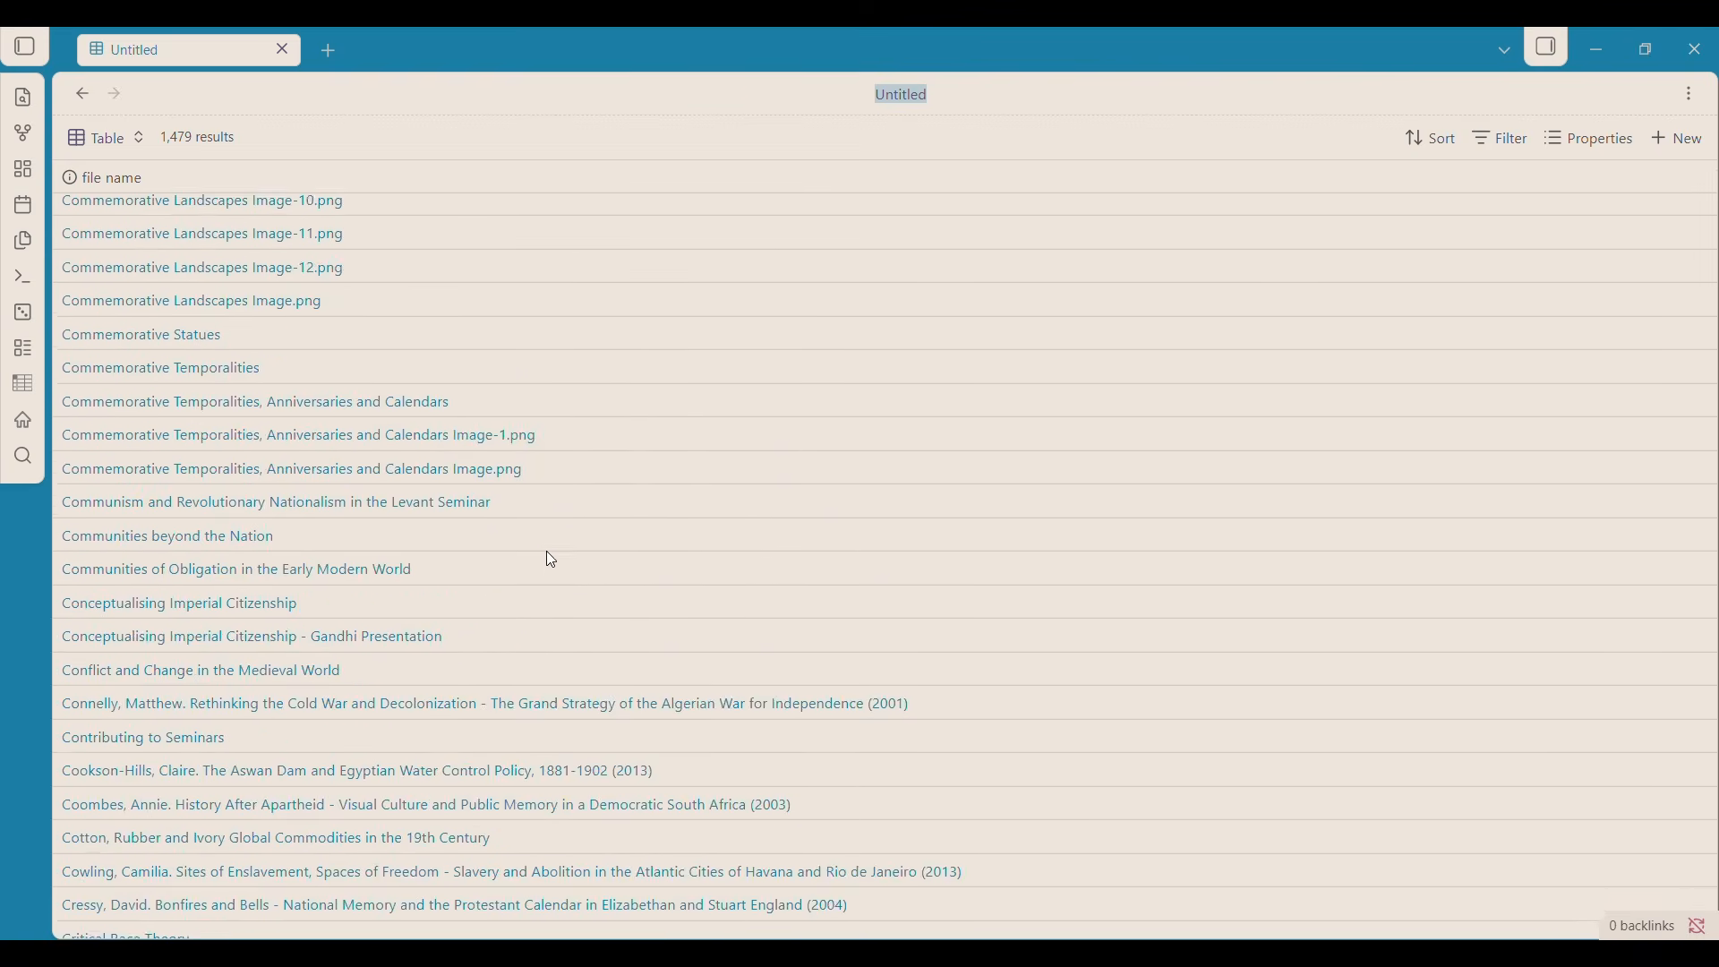
pyautogui.scroll(20, 550, 559)
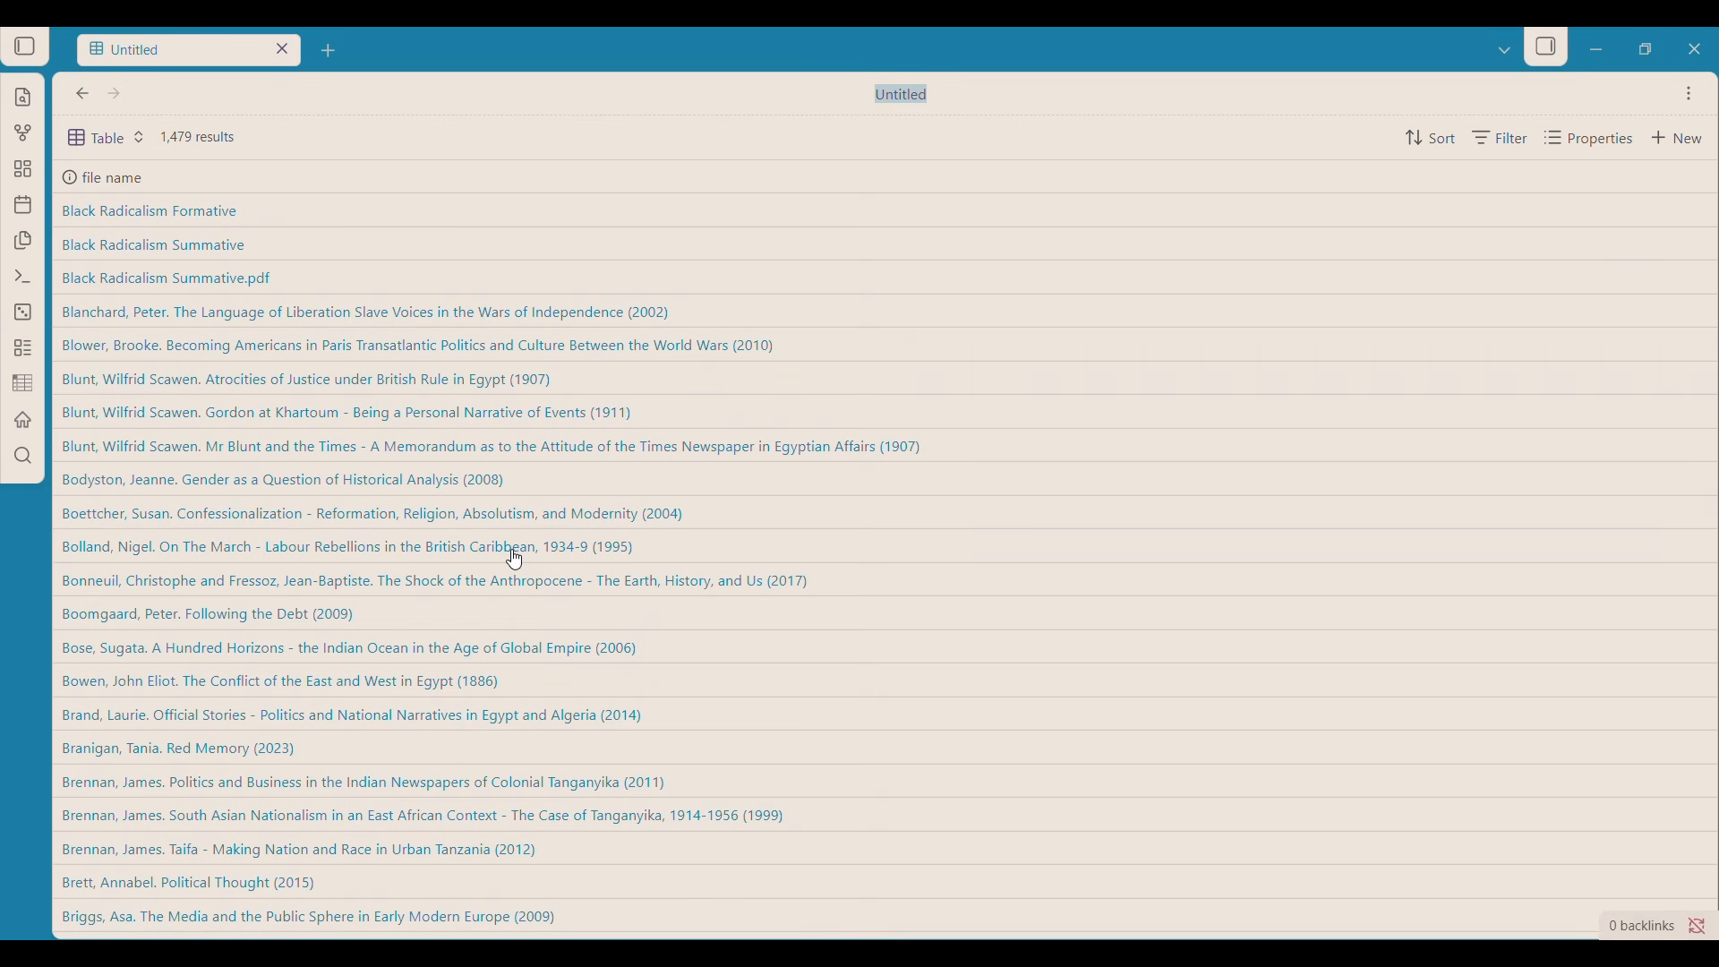
# Show the vault's file explorer and open the base's filter settings, checking the section for this view only.
pyautogui.click(25, 47)
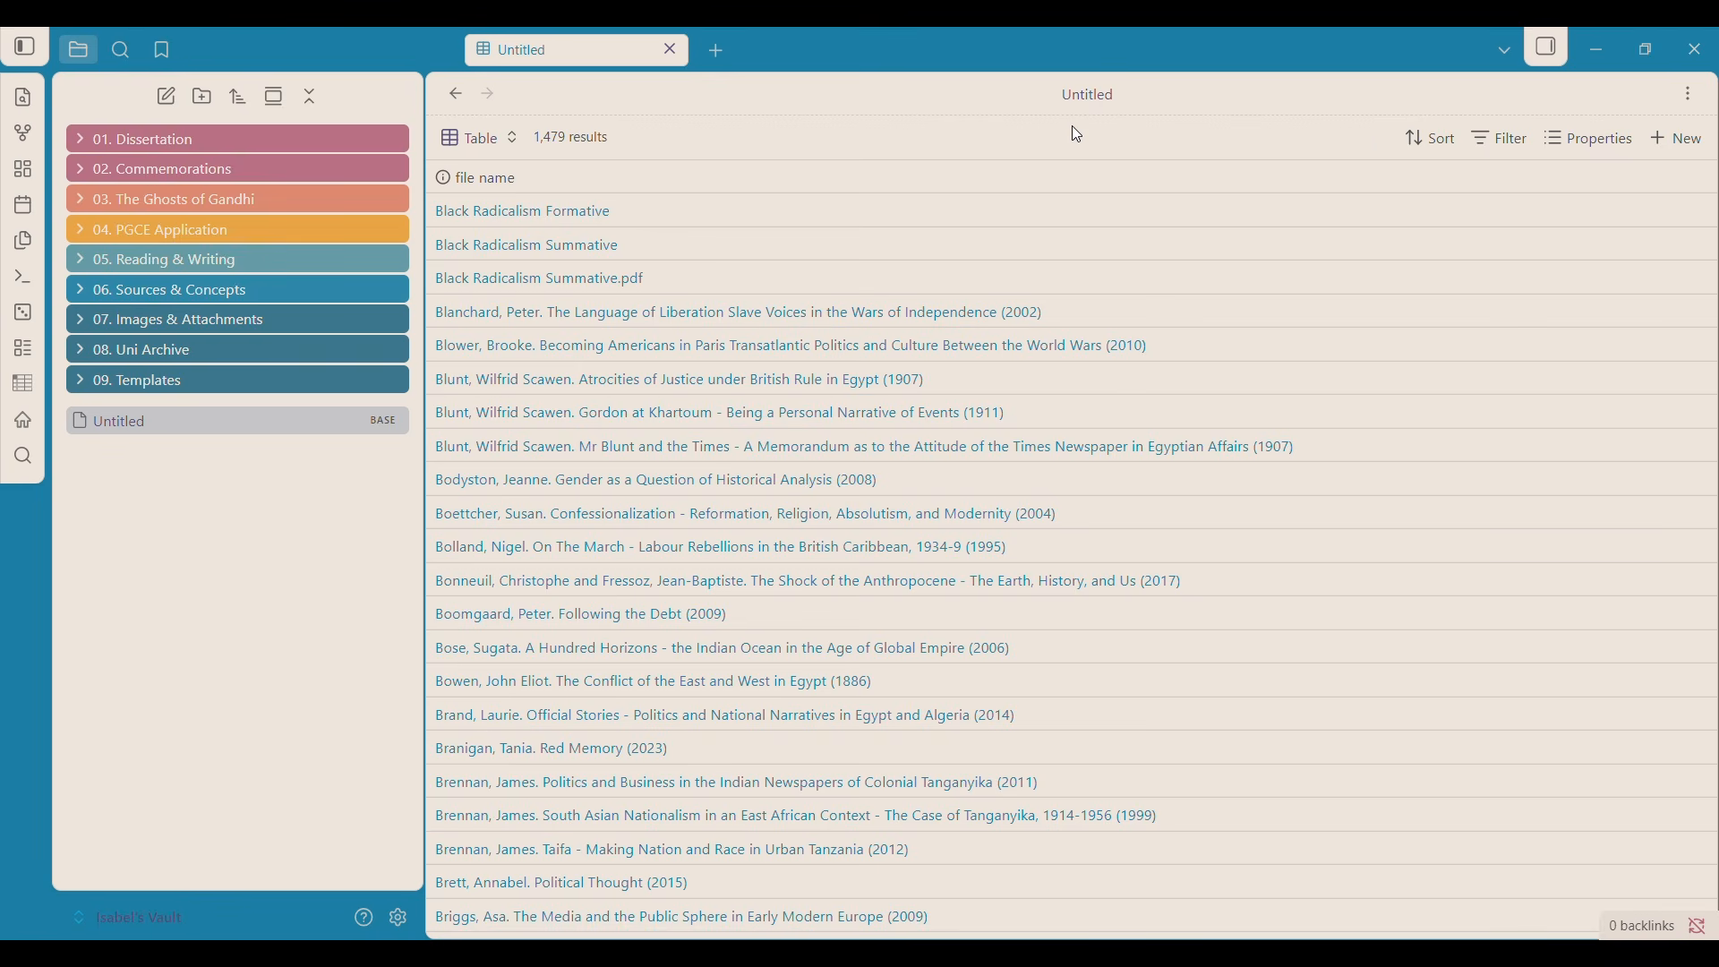
pyautogui.click(1508, 139)
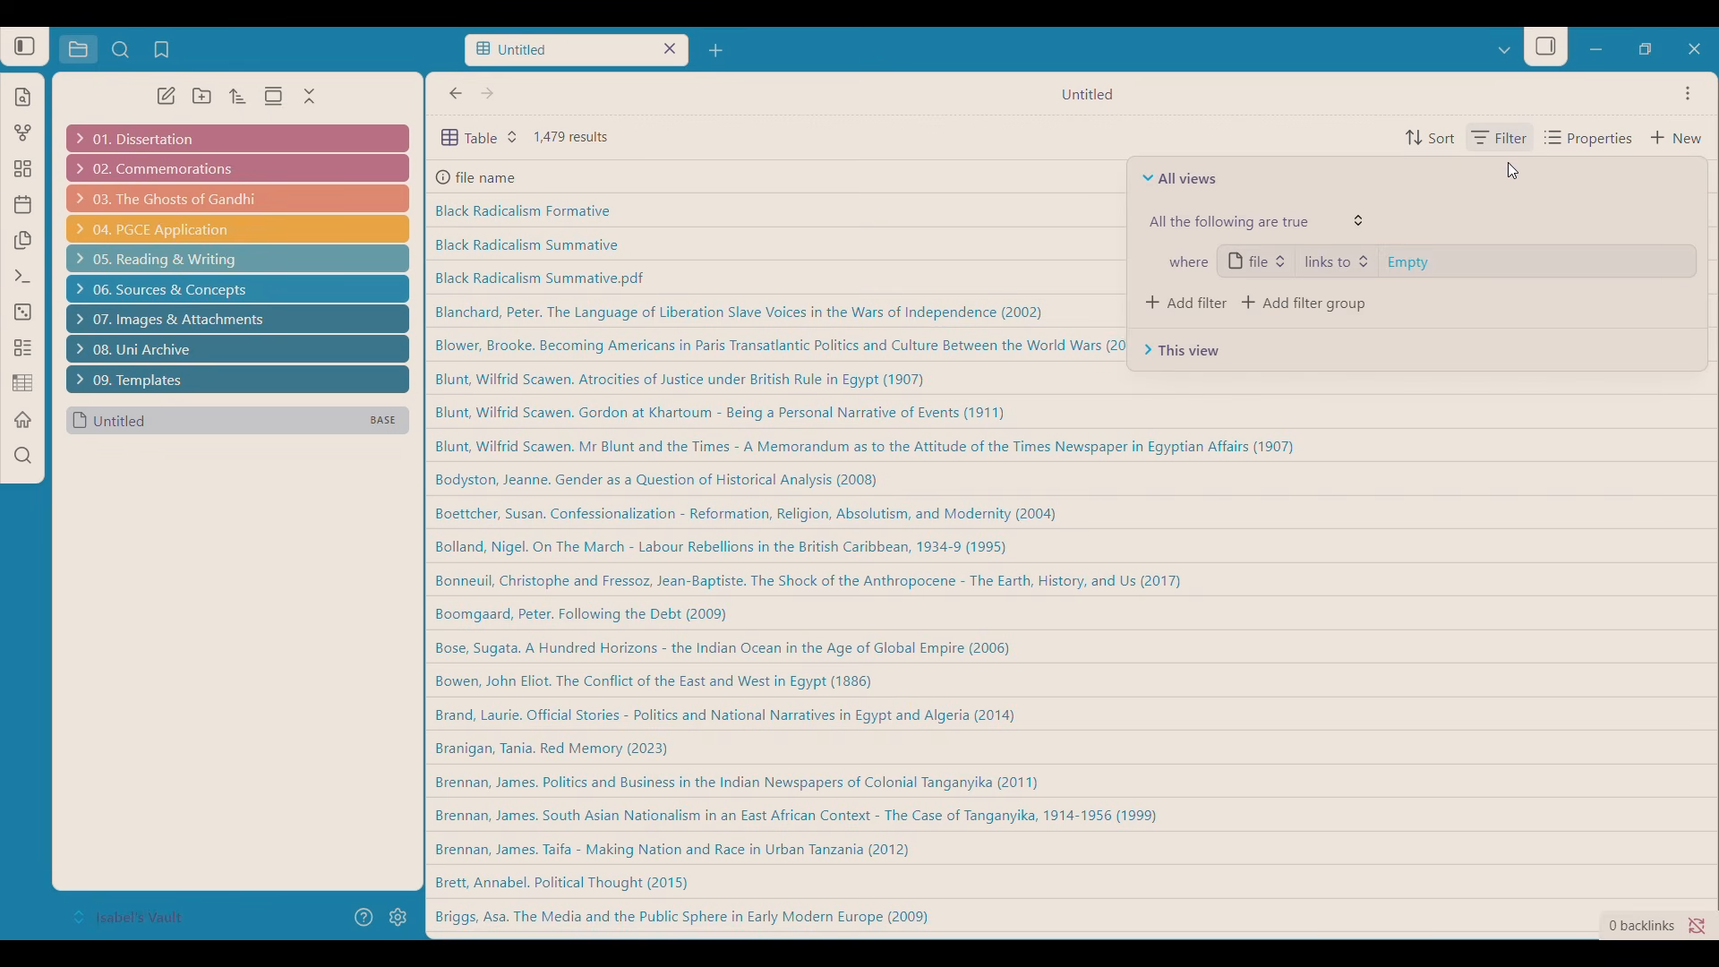
pyautogui.click(1198, 354)
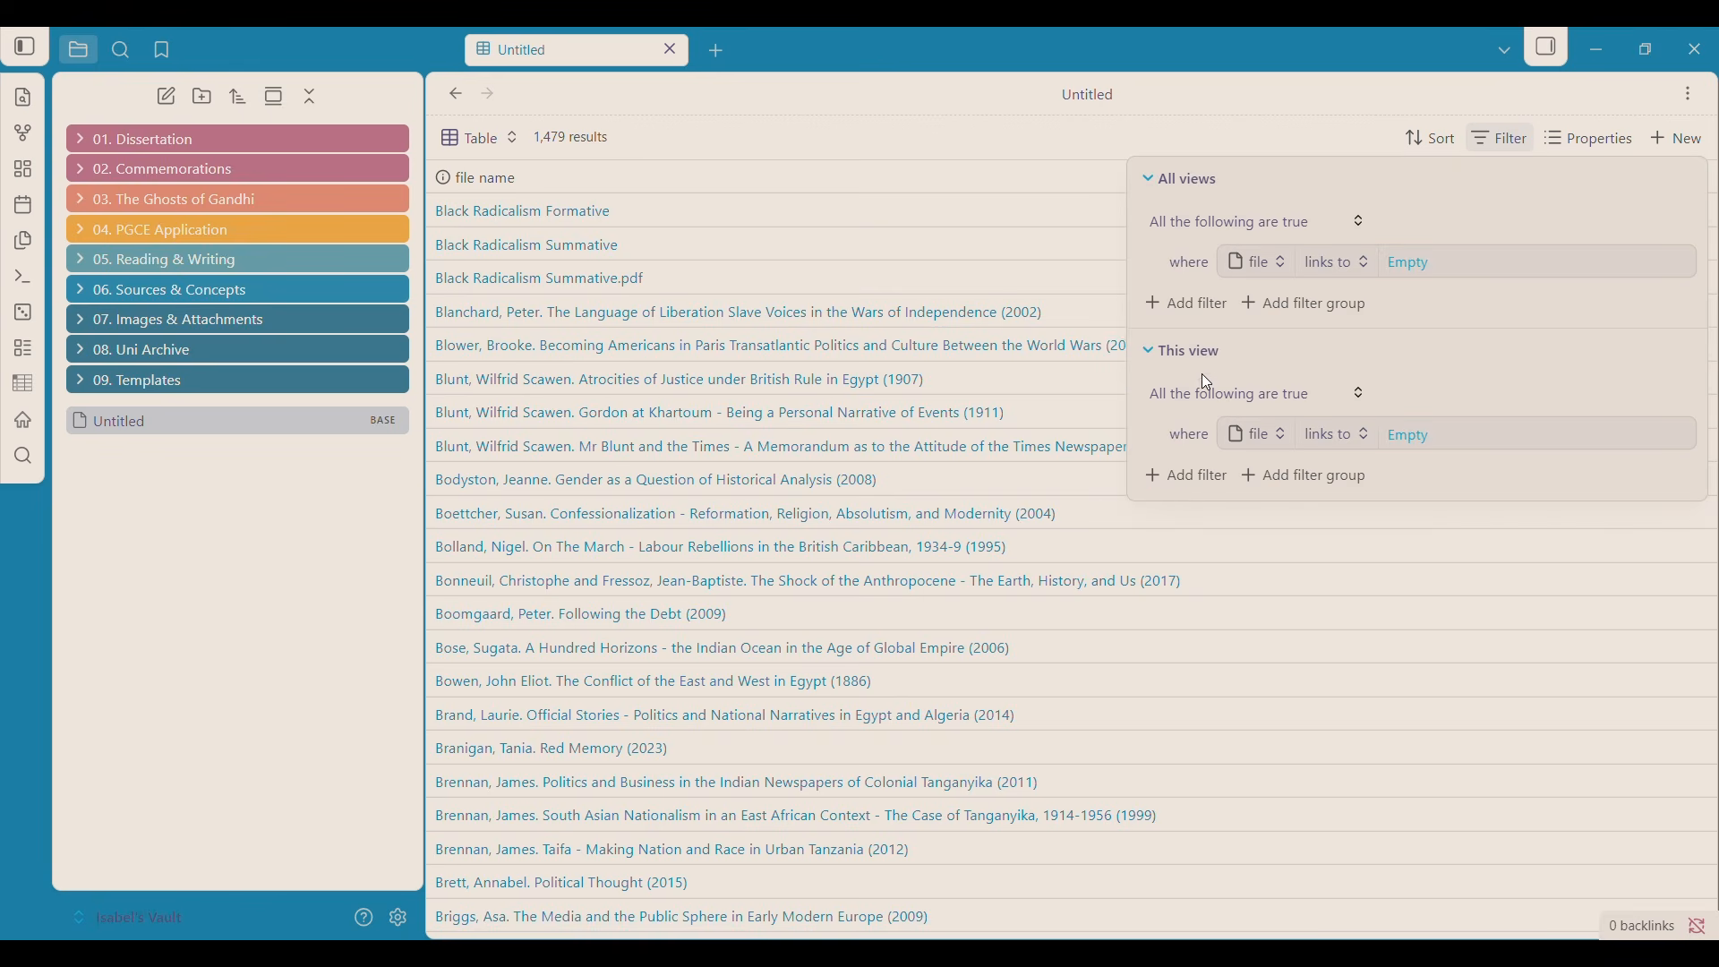
pyautogui.click(1184, 350)
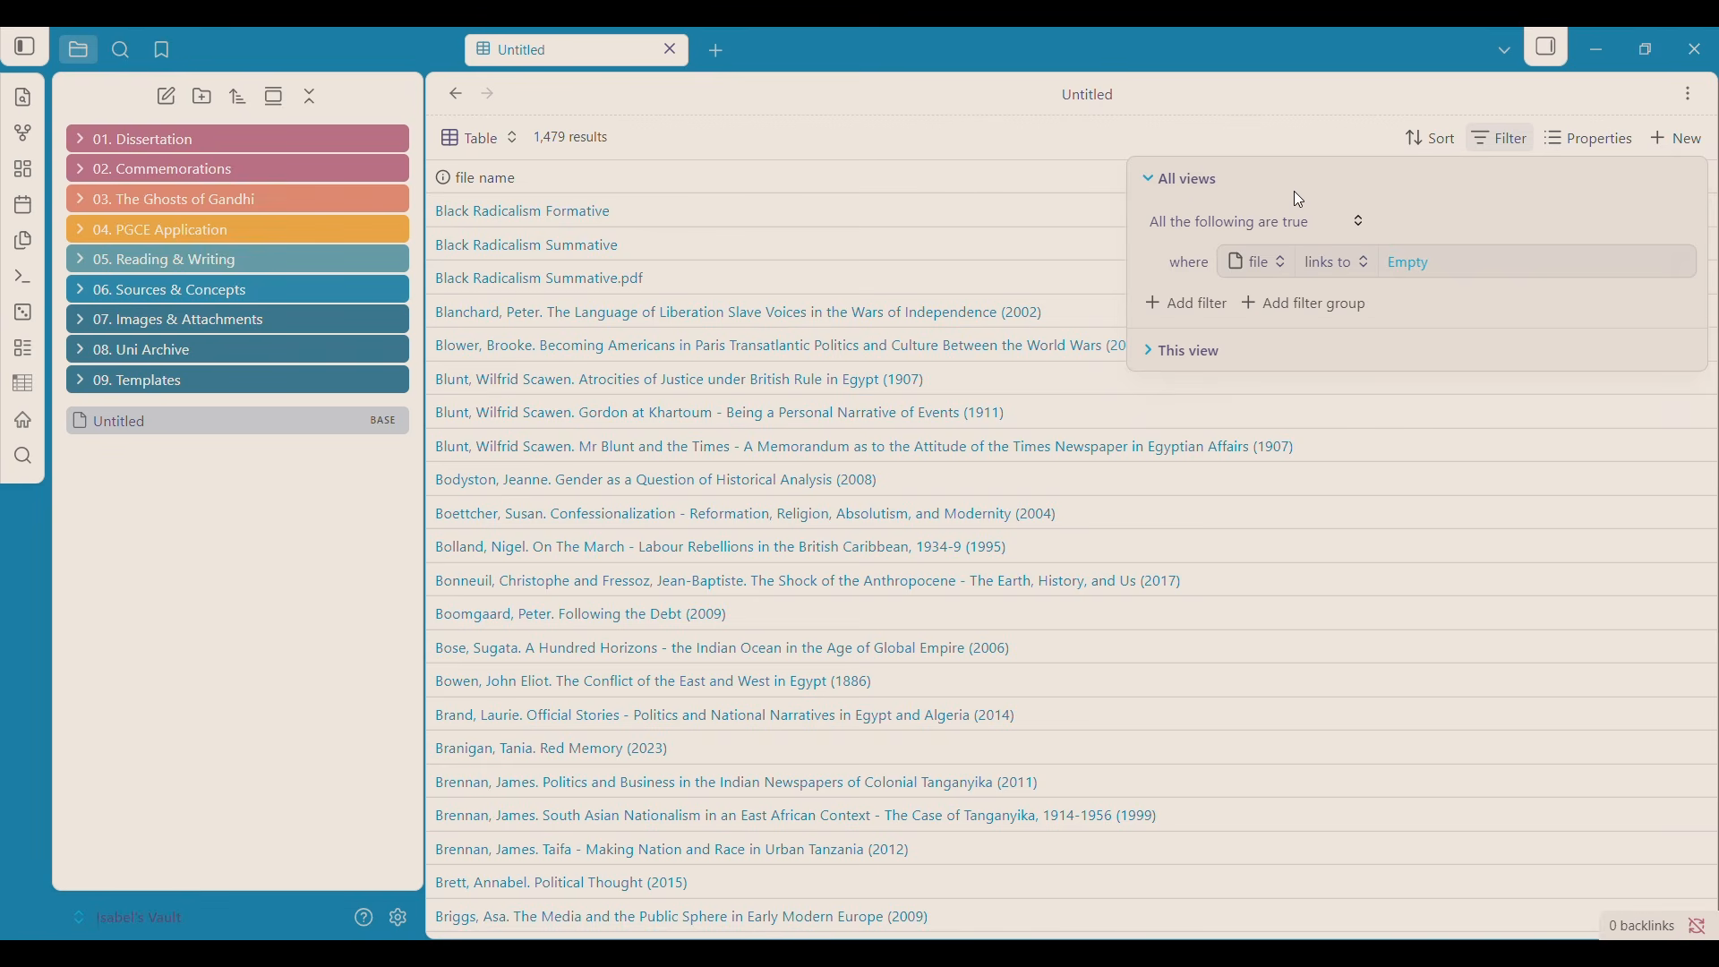
# Filter all views of the base to files in the folder 02. Commemorations and review the filtered list.
pyautogui.click(1247, 263)
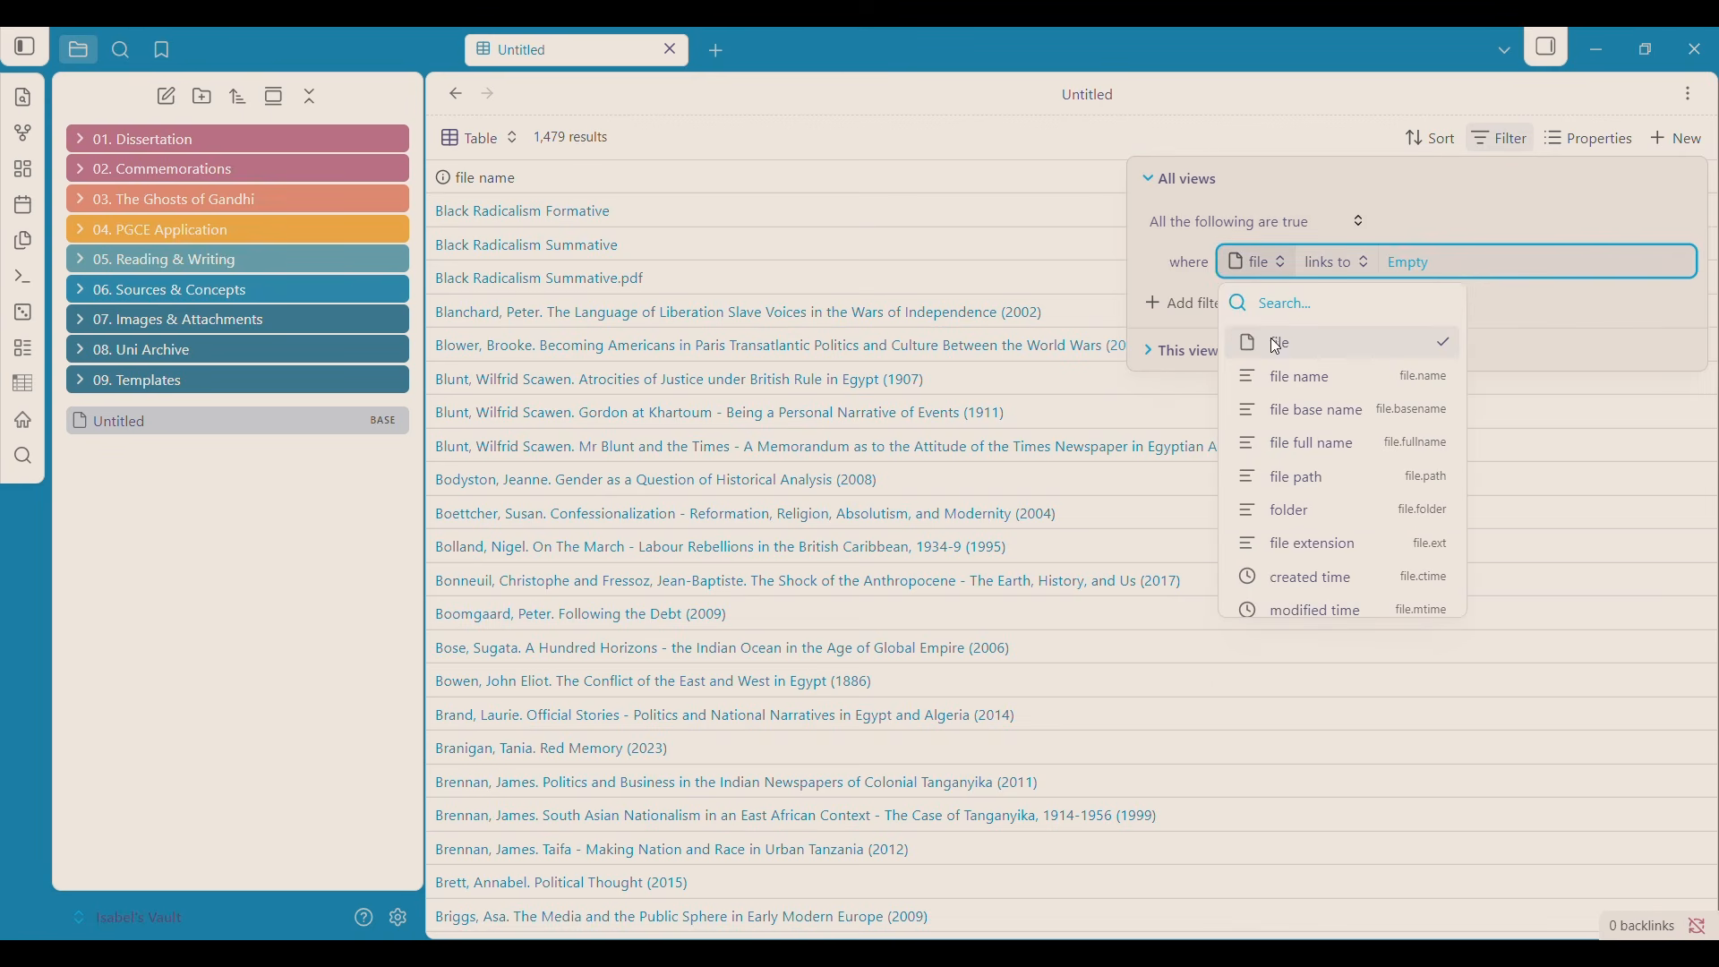
pyautogui.click(1324, 265)
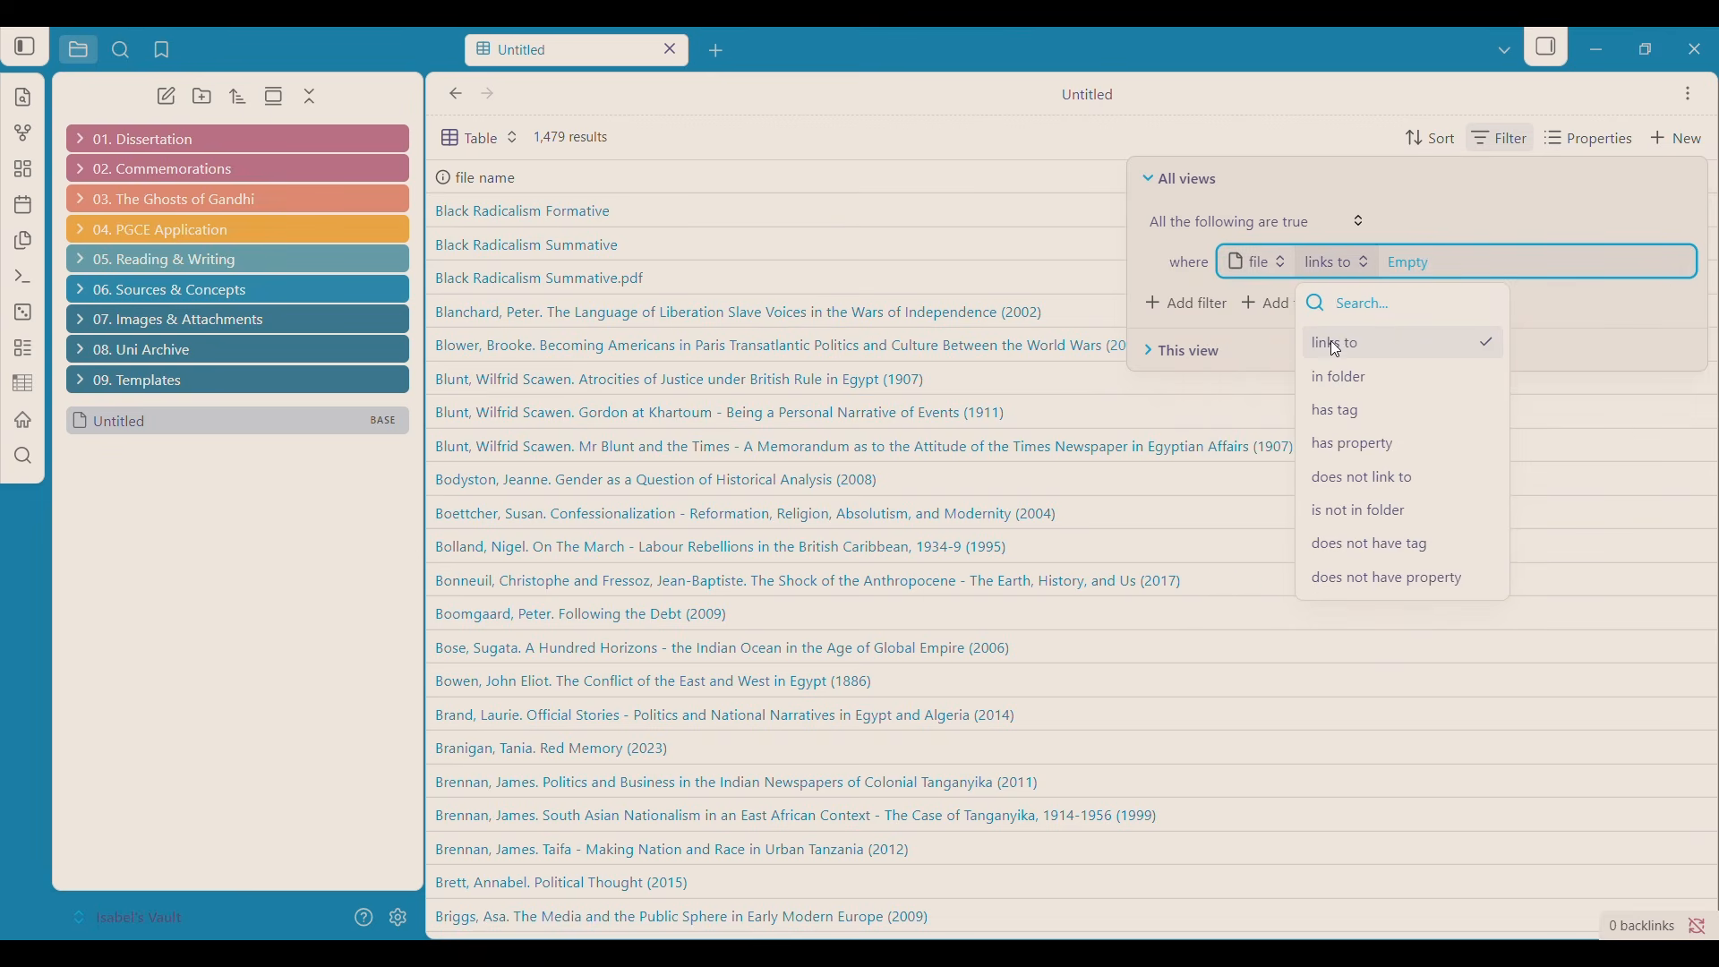
pyautogui.click(1335, 263)
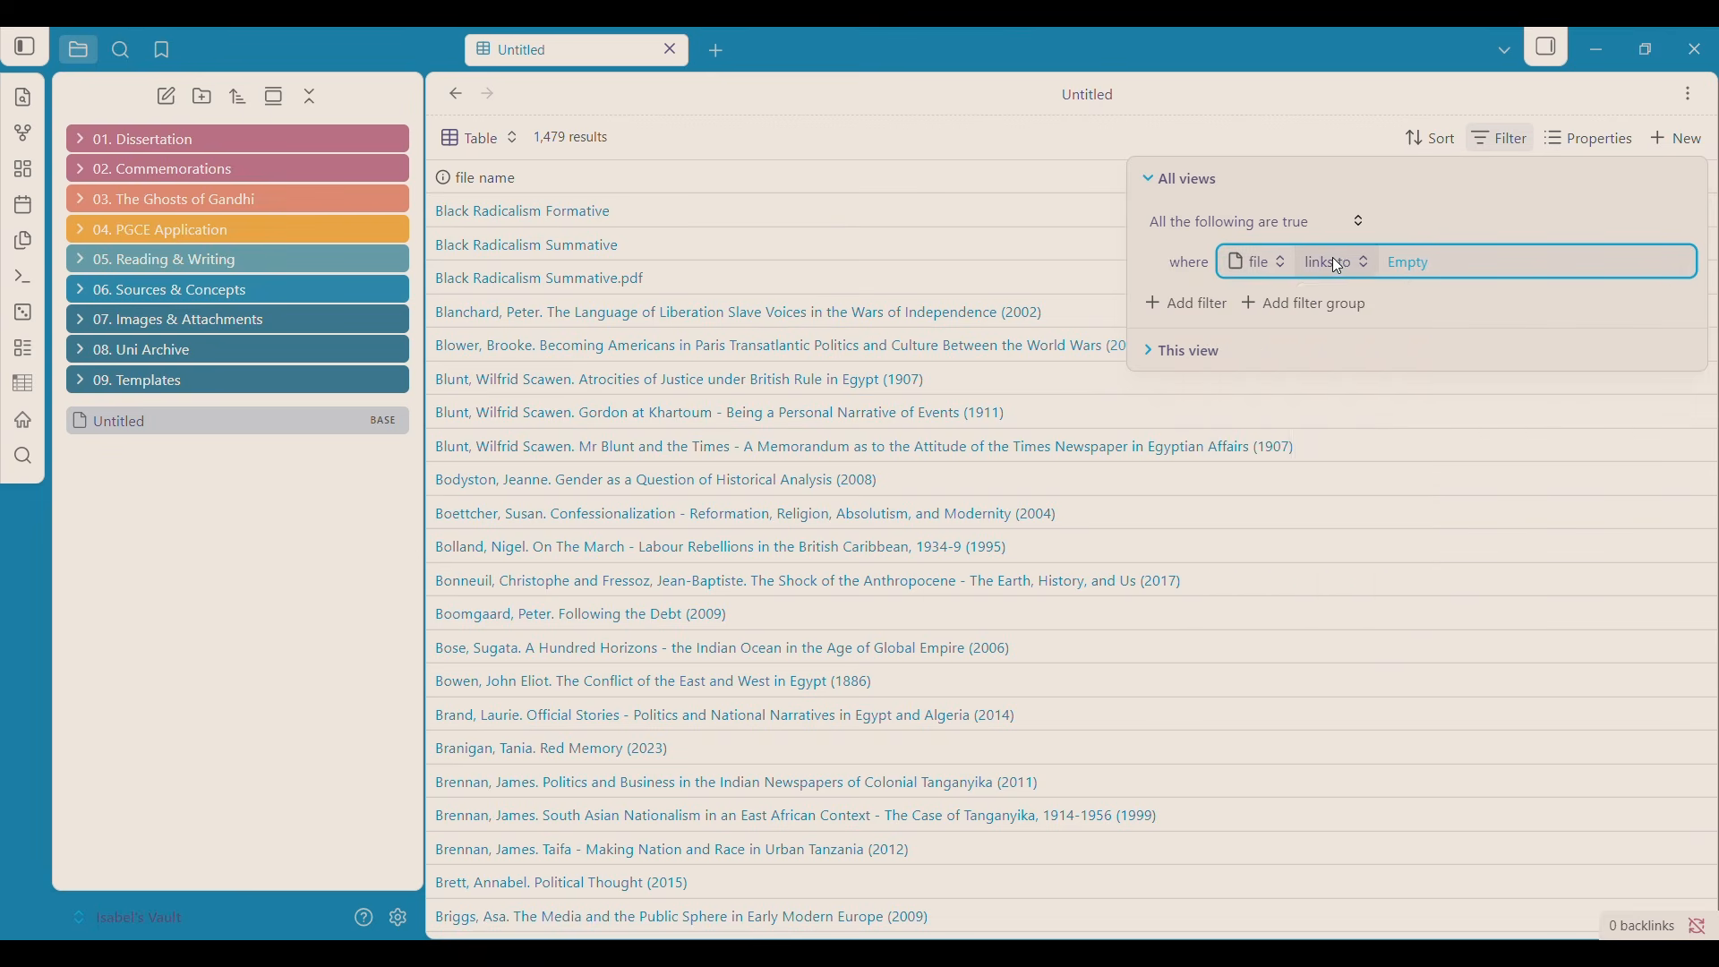
pyautogui.click(1335, 264)
pyautogui.click(1379, 379)
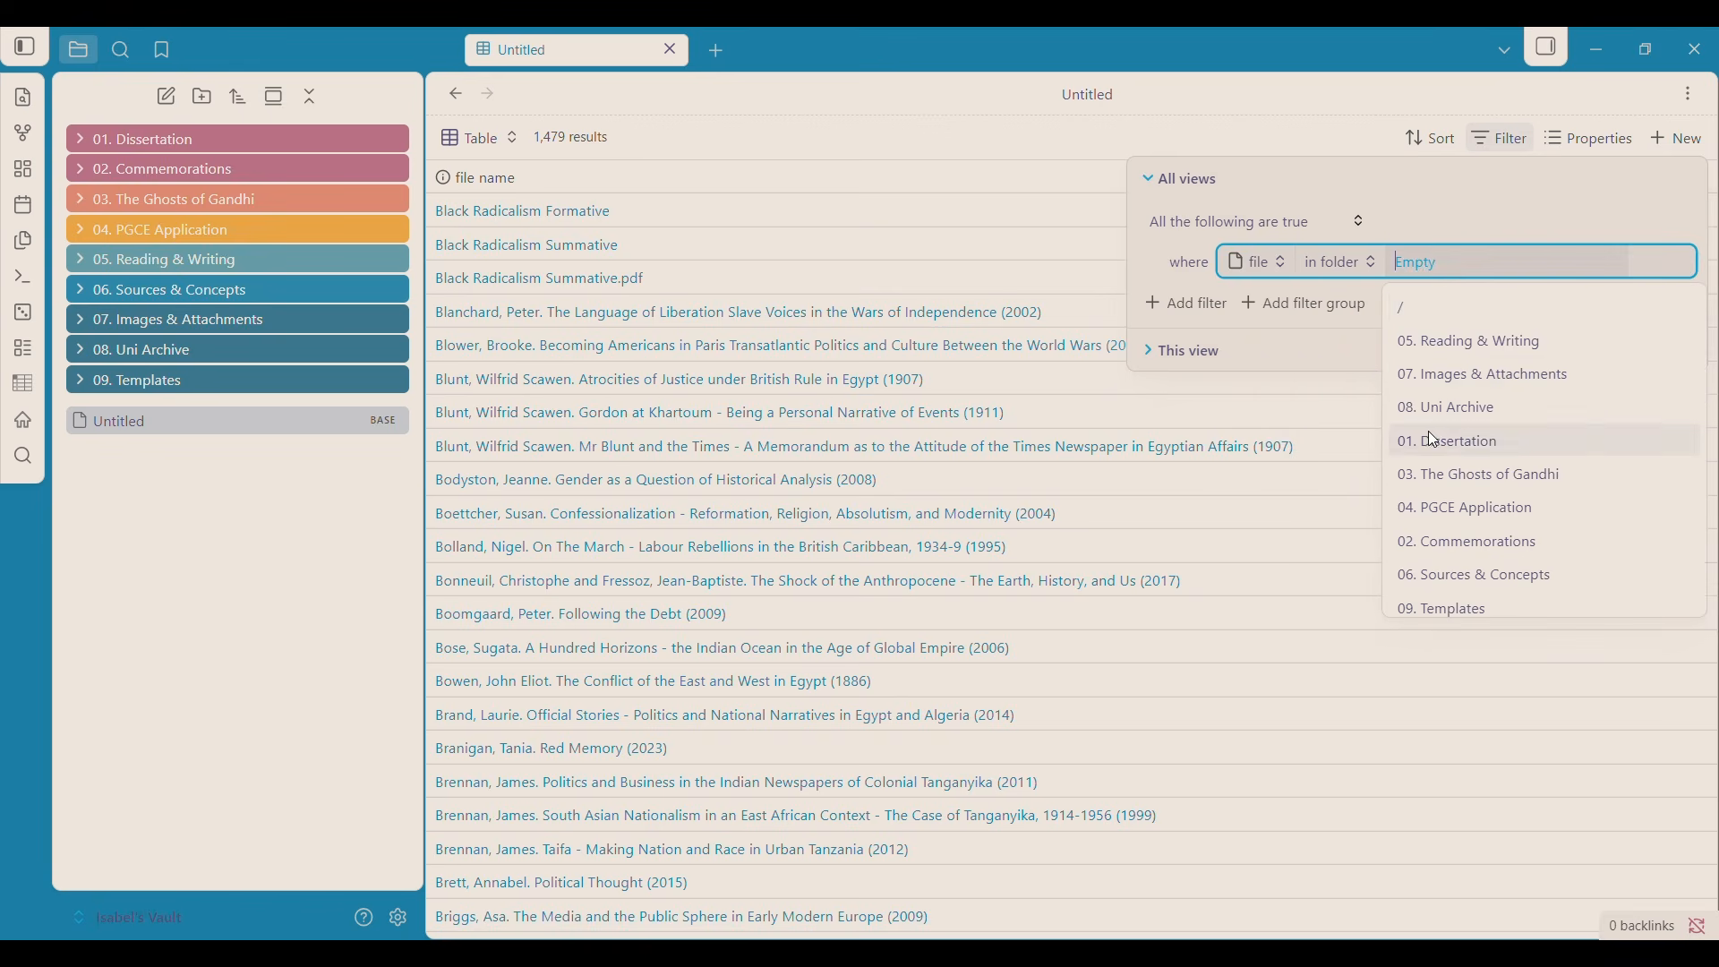
pyautogui.scroll(-5, 1497, 406)
pyautogui.scroll(-8, 1531, 407)
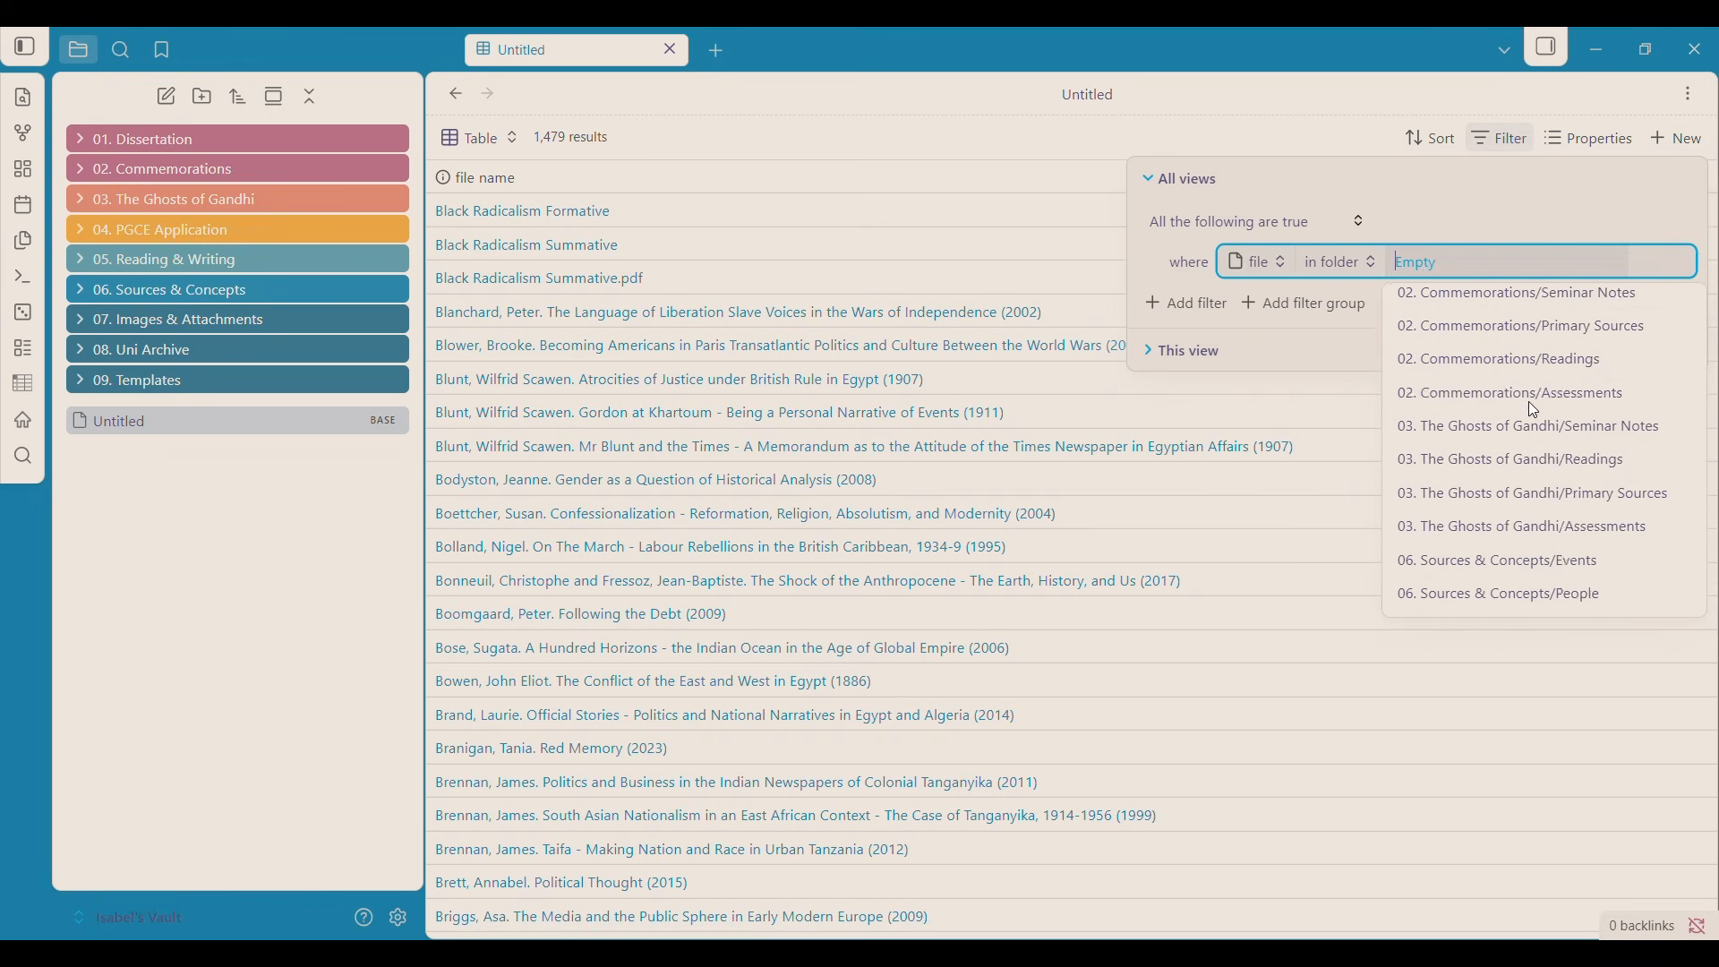
pyautogui.scroll(15, 1513, 465)
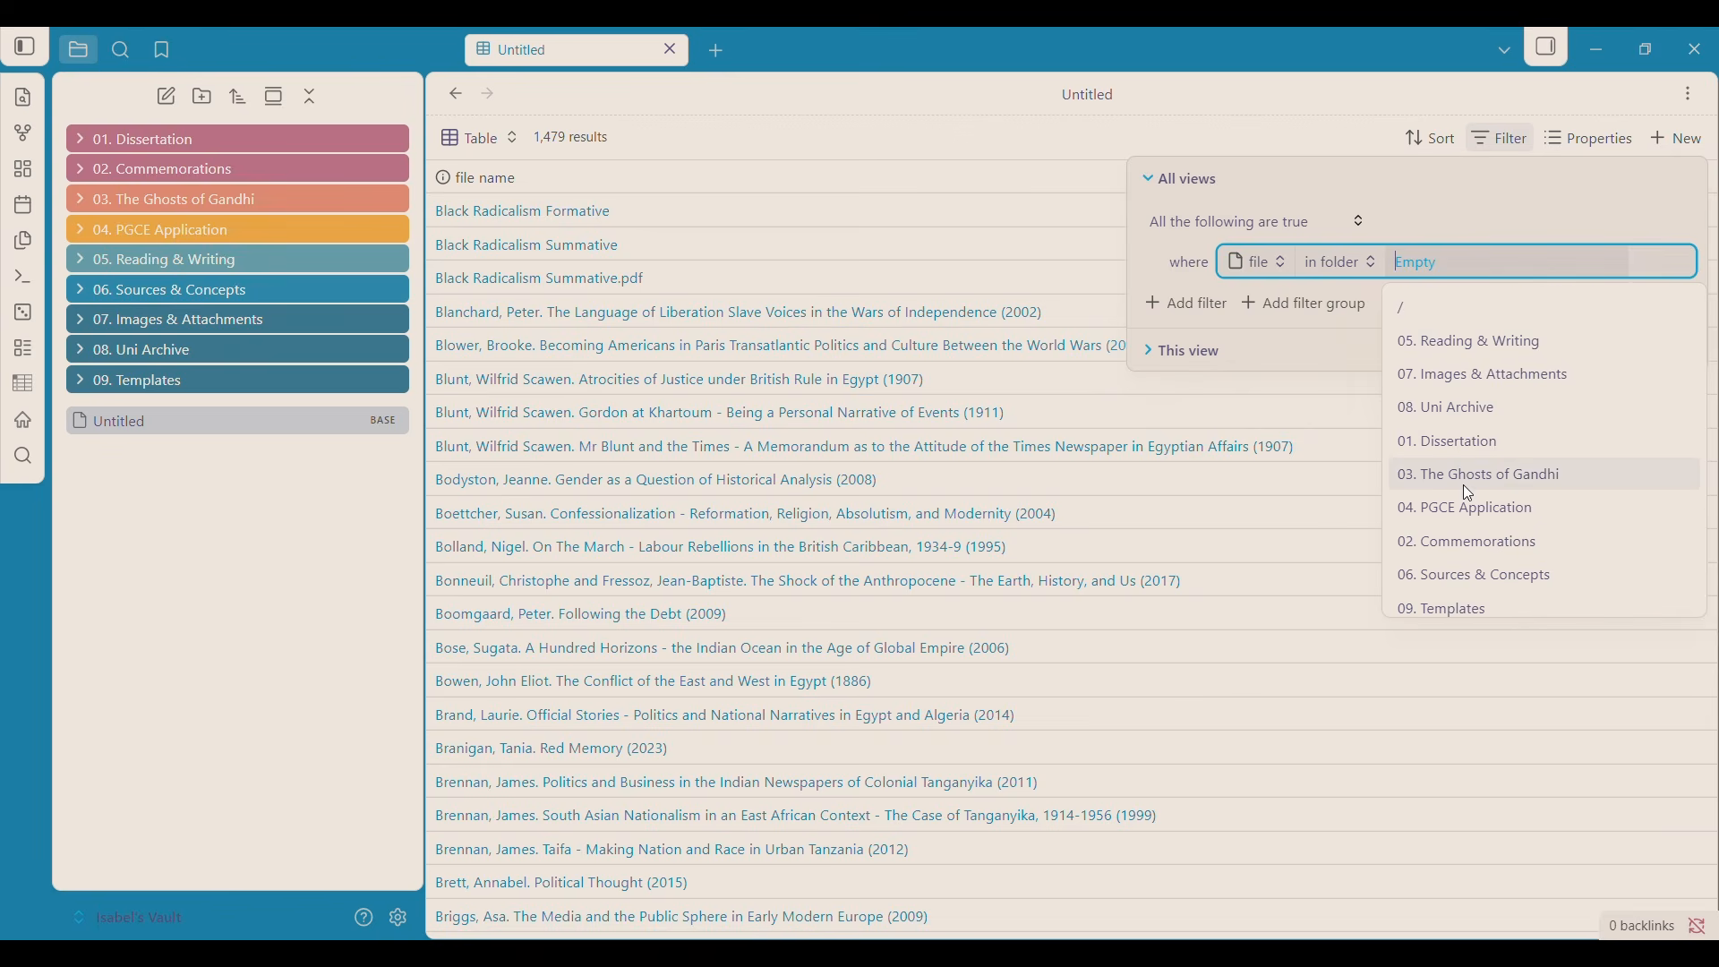
pyautogui.click(1479, 541)
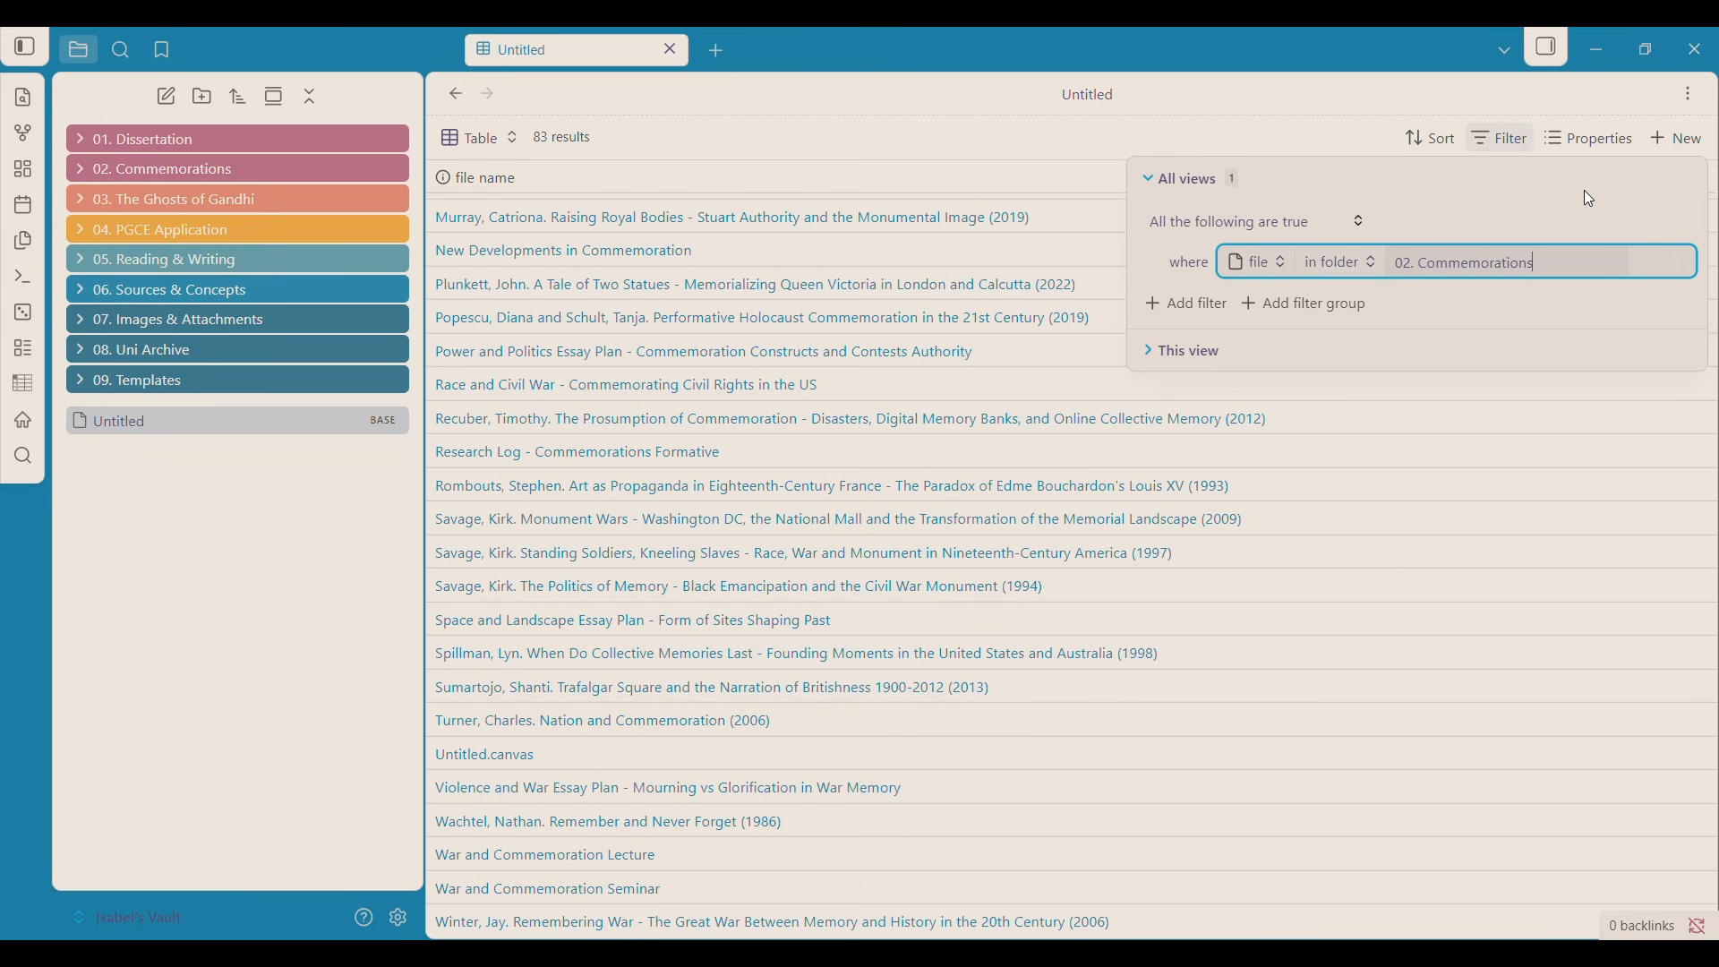
pyautogui.scroll(15, 868, 555)
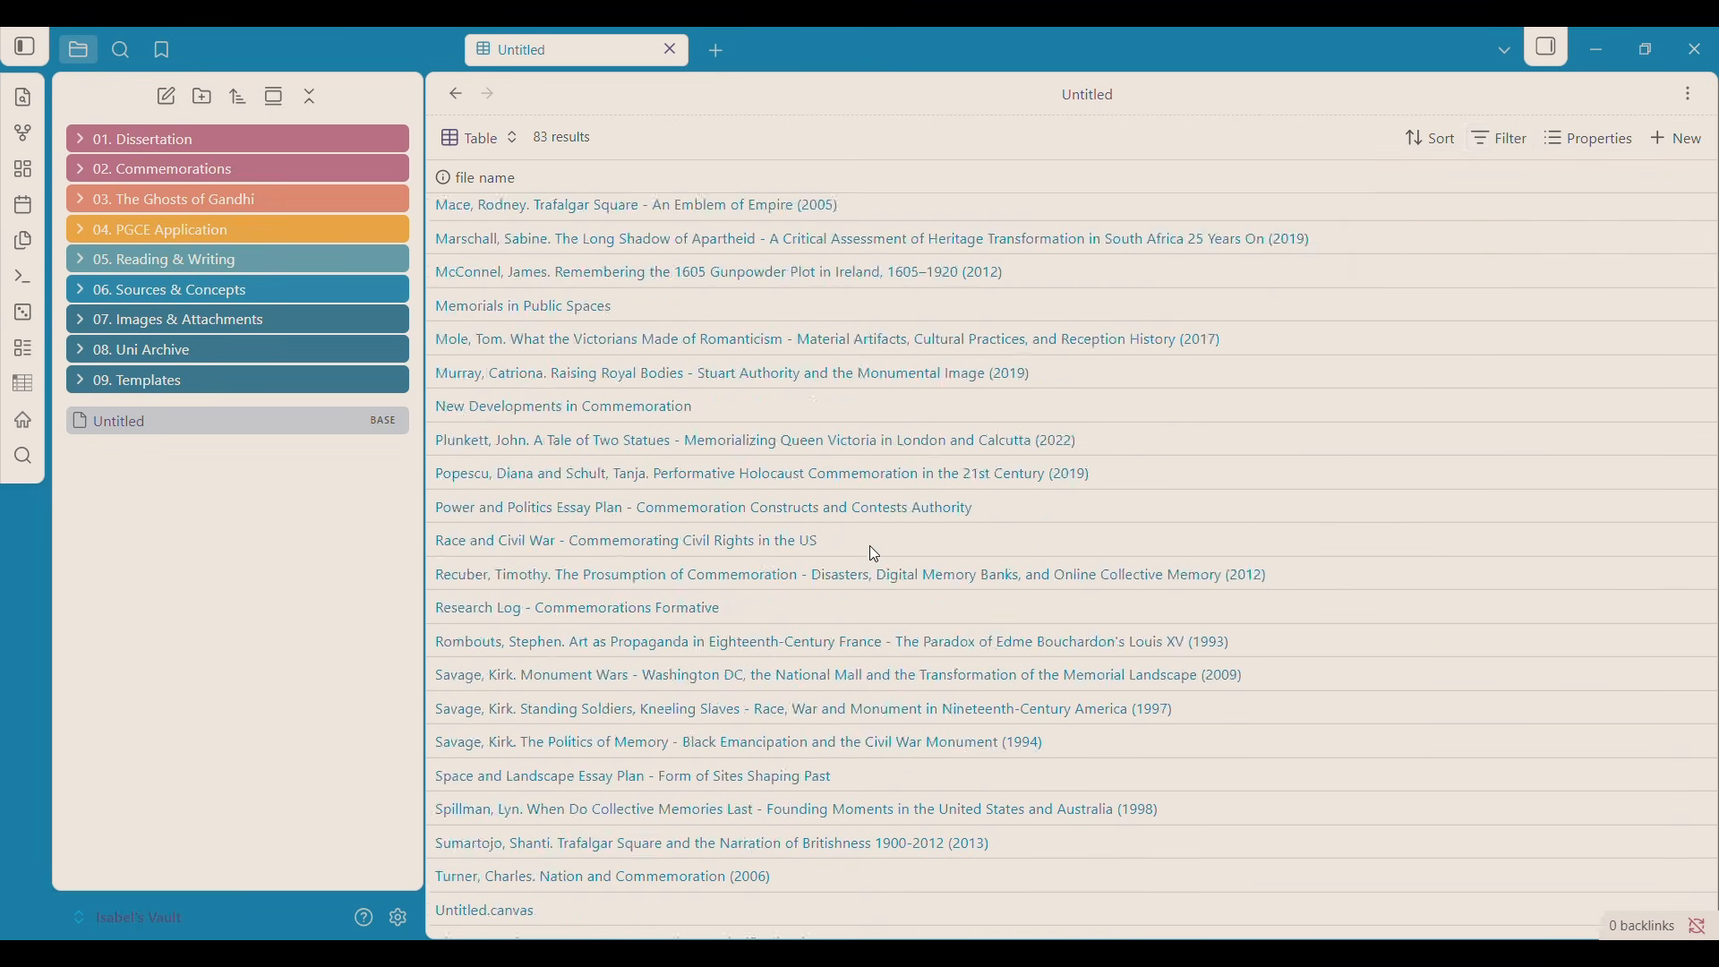
pyautogui.scroll(-15, 870, 594)
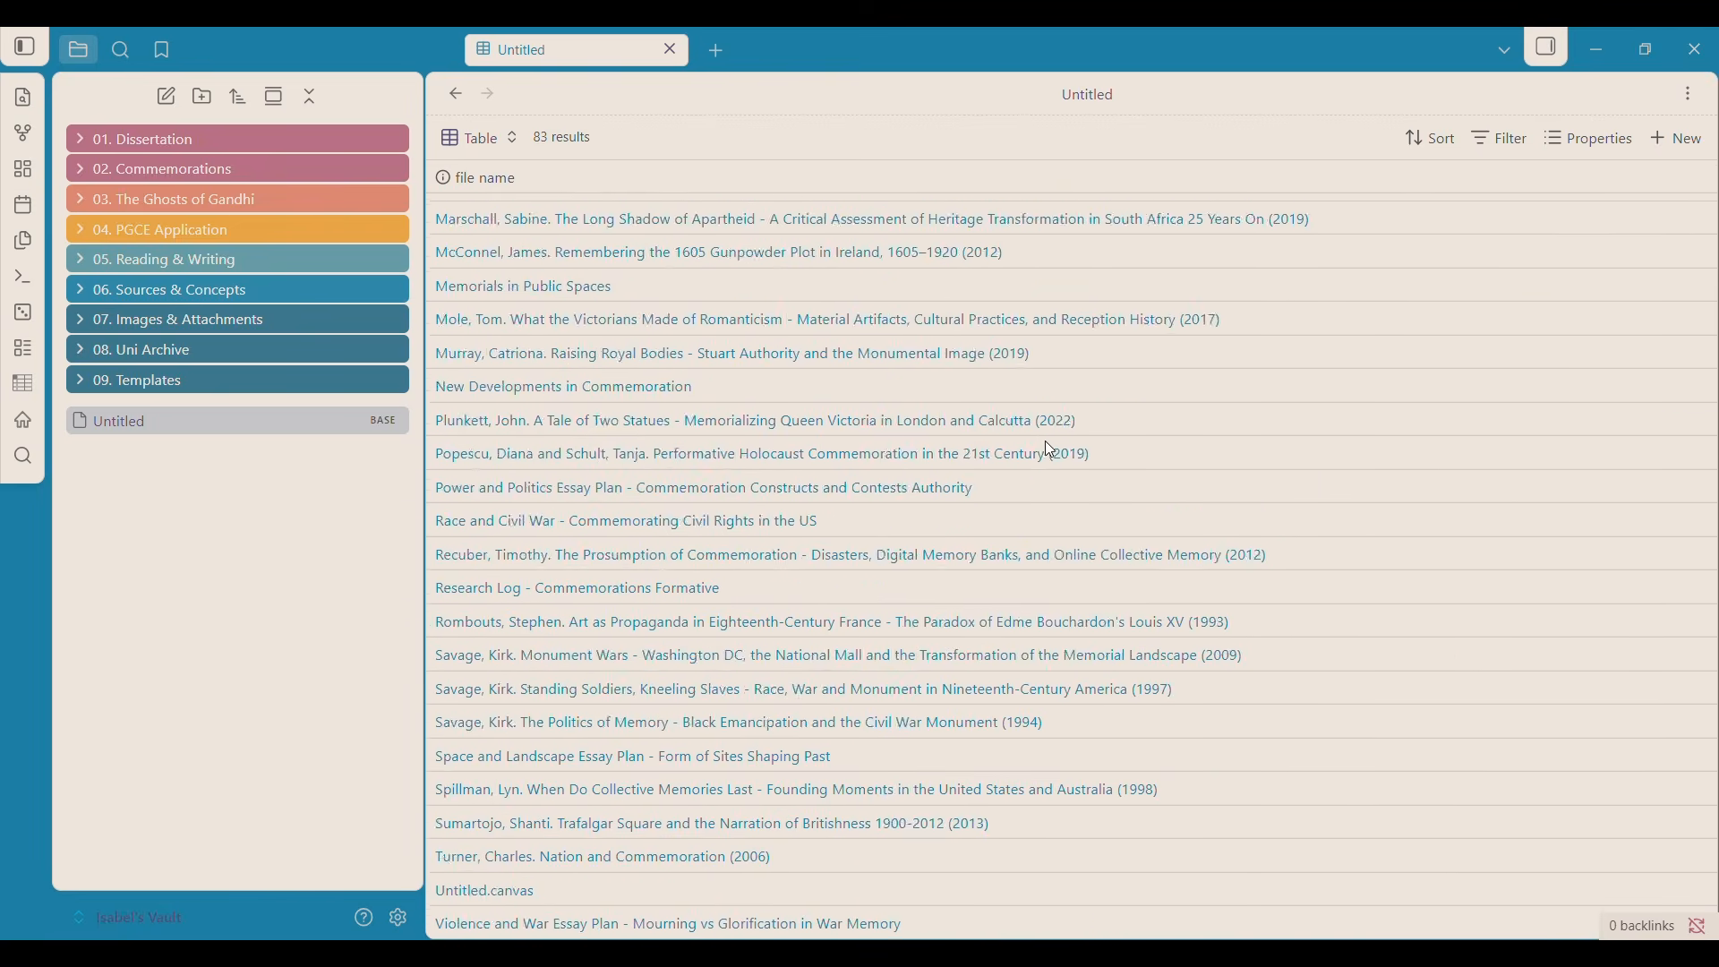
pyautogui.scroll(15, 1036, 461)
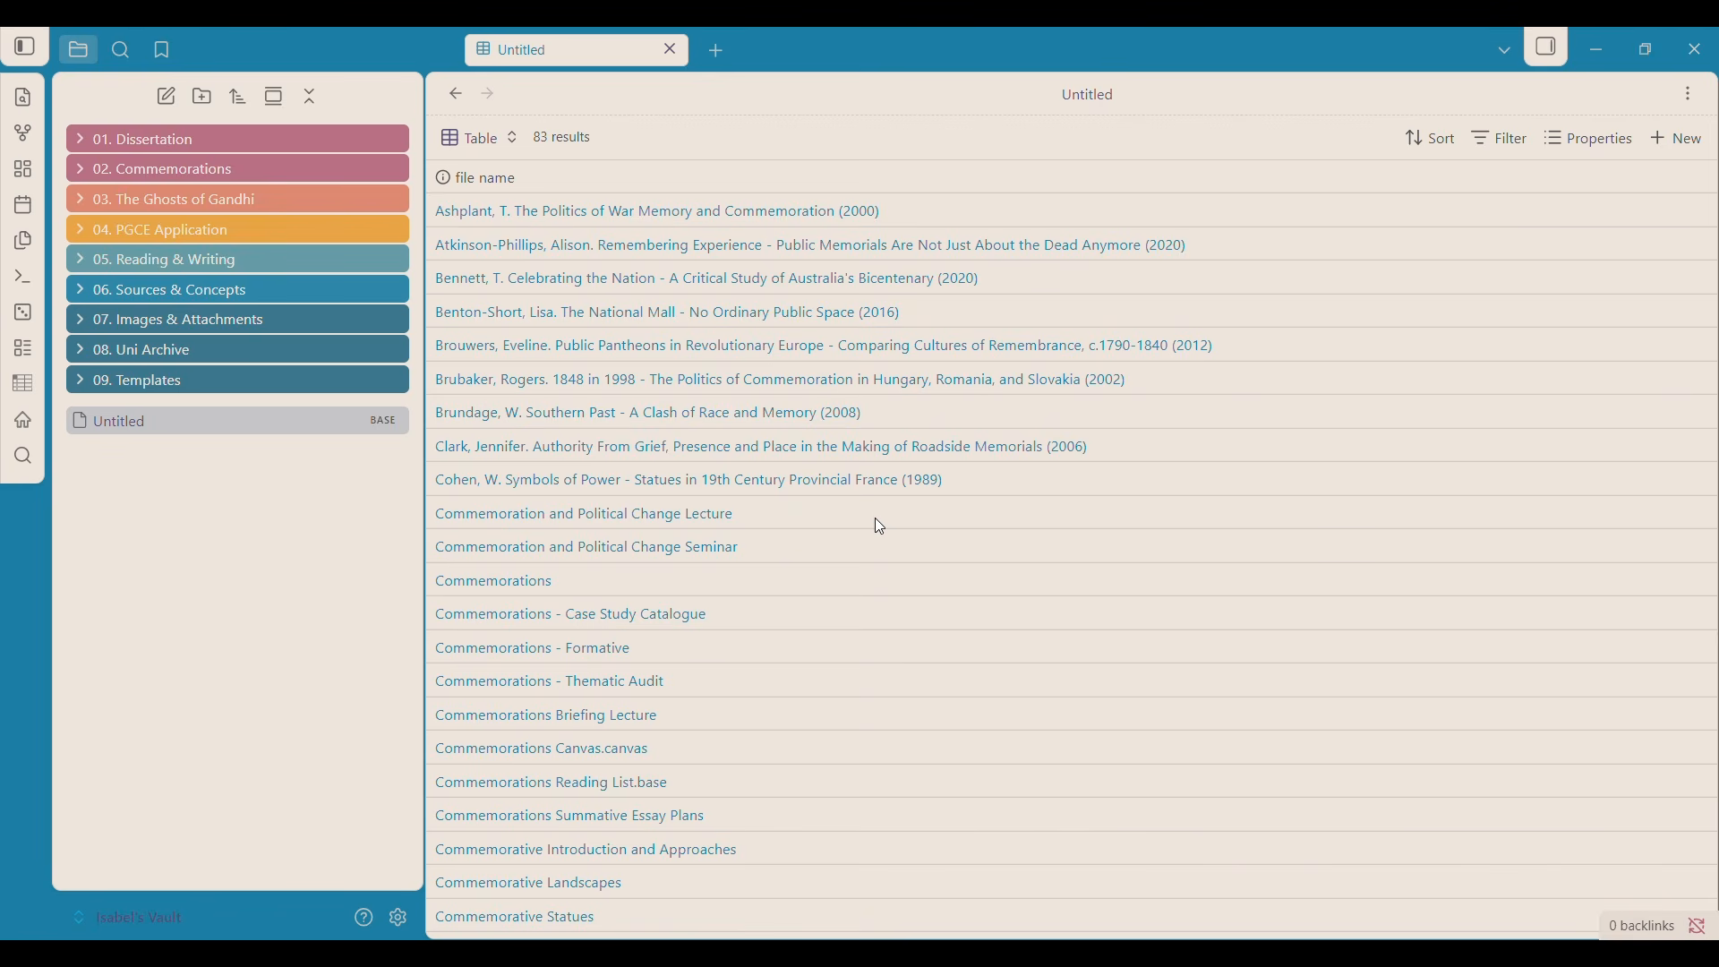
# Show and hide the created time and file backlinks columns in turn, and look through the base's other available properties.
pyautogui.click(1580, 141)
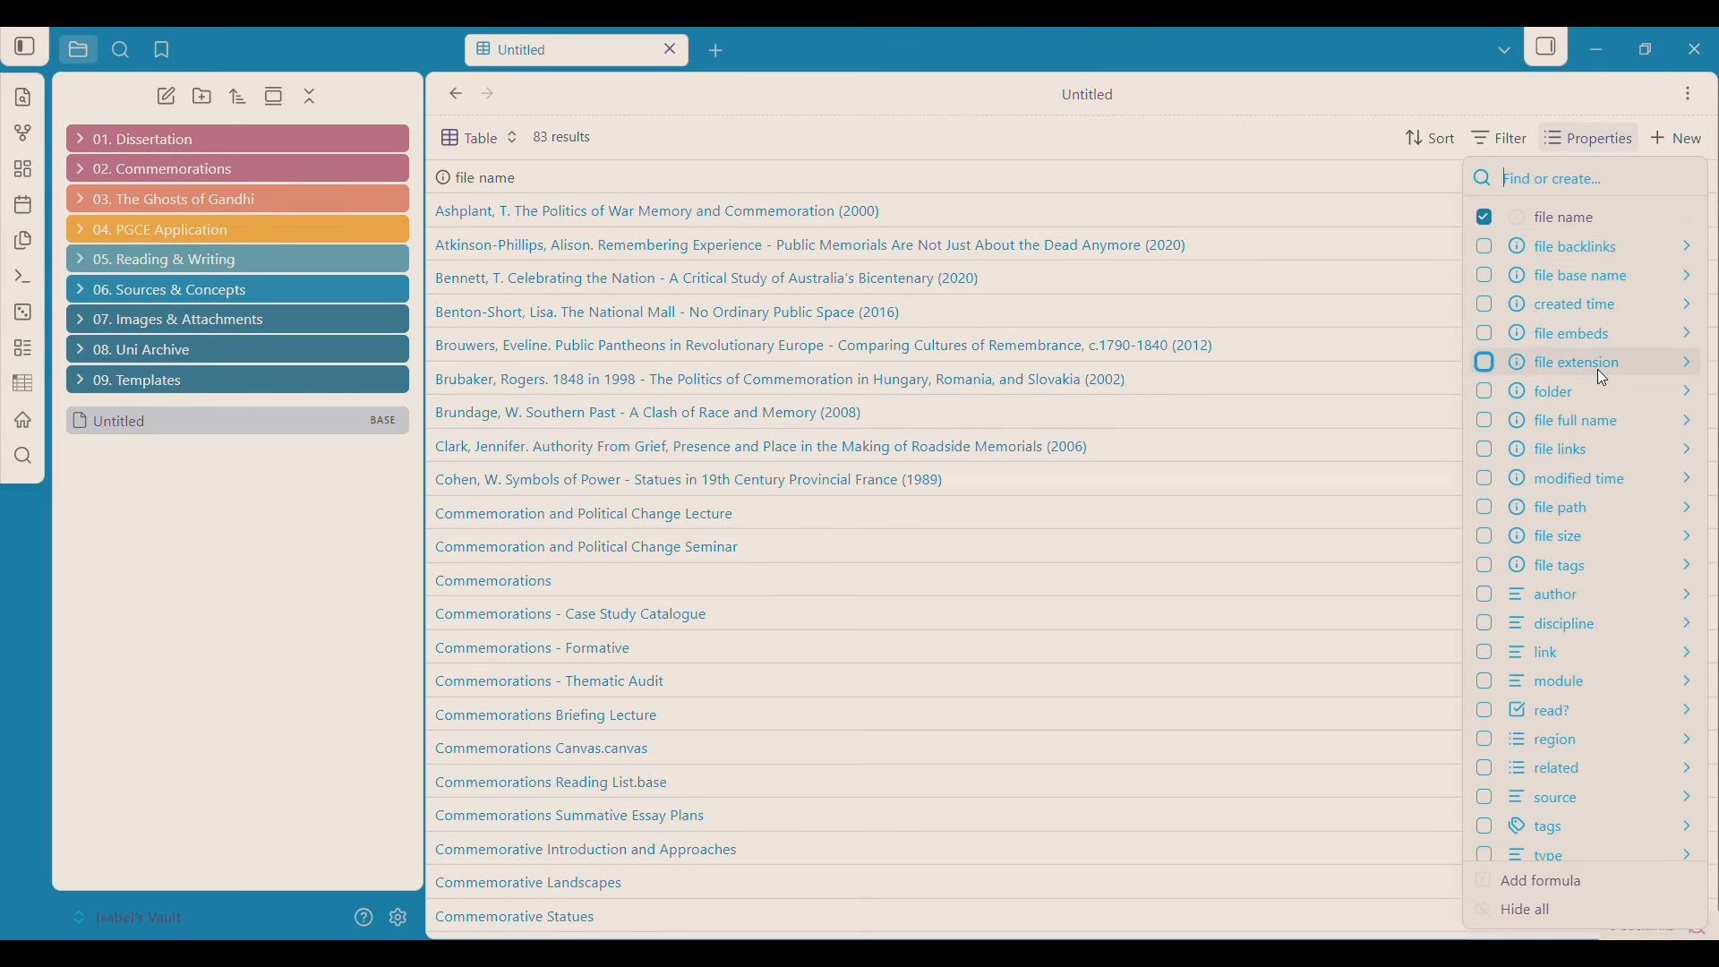
pyautogui.click(1489, 301)
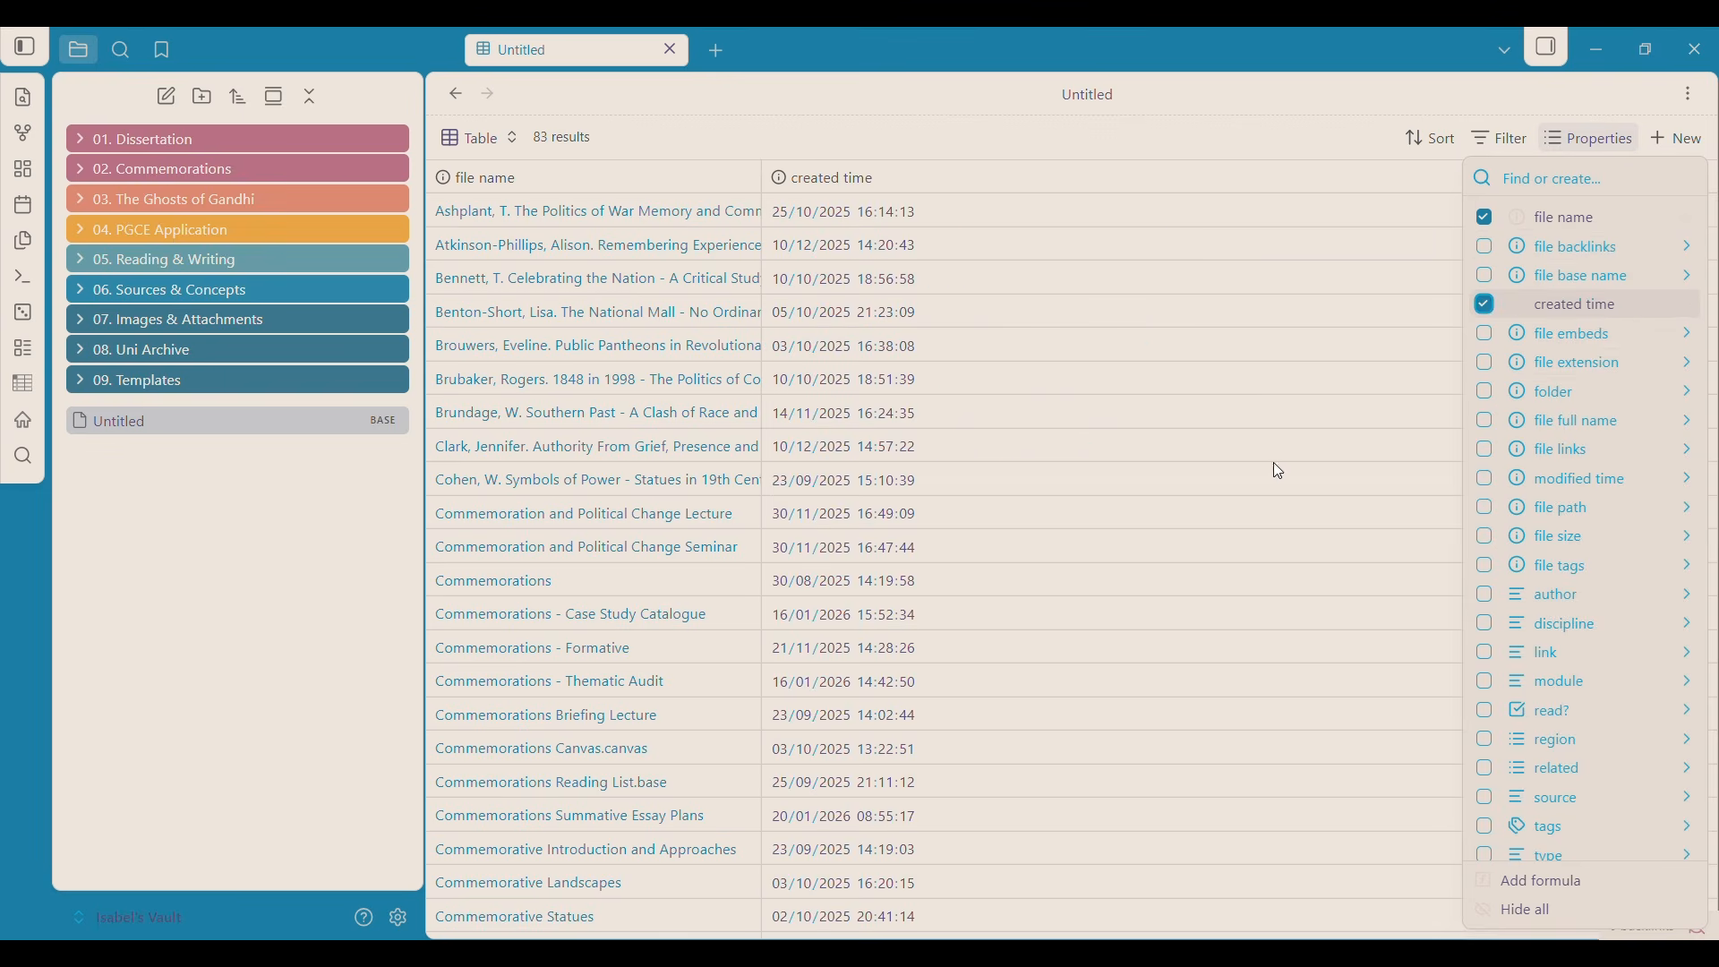
pyautogui.click(1491, 304)
pyautogui.click(1488, 247)
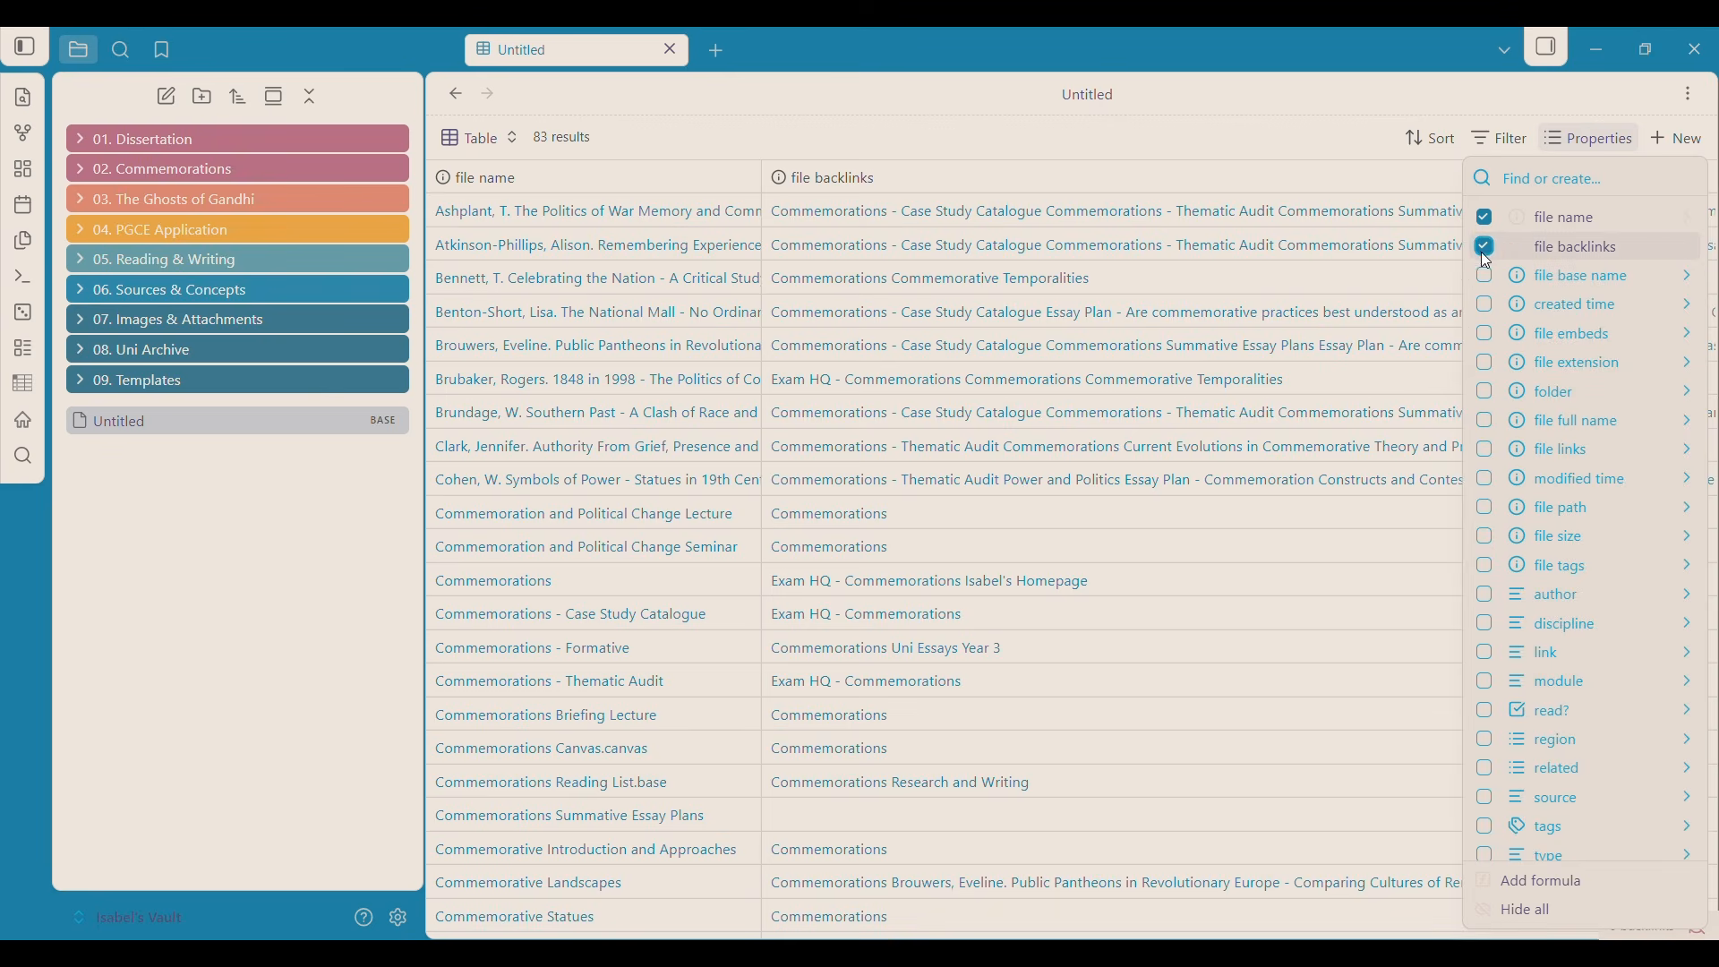
pyautogui.click(1486, 248)
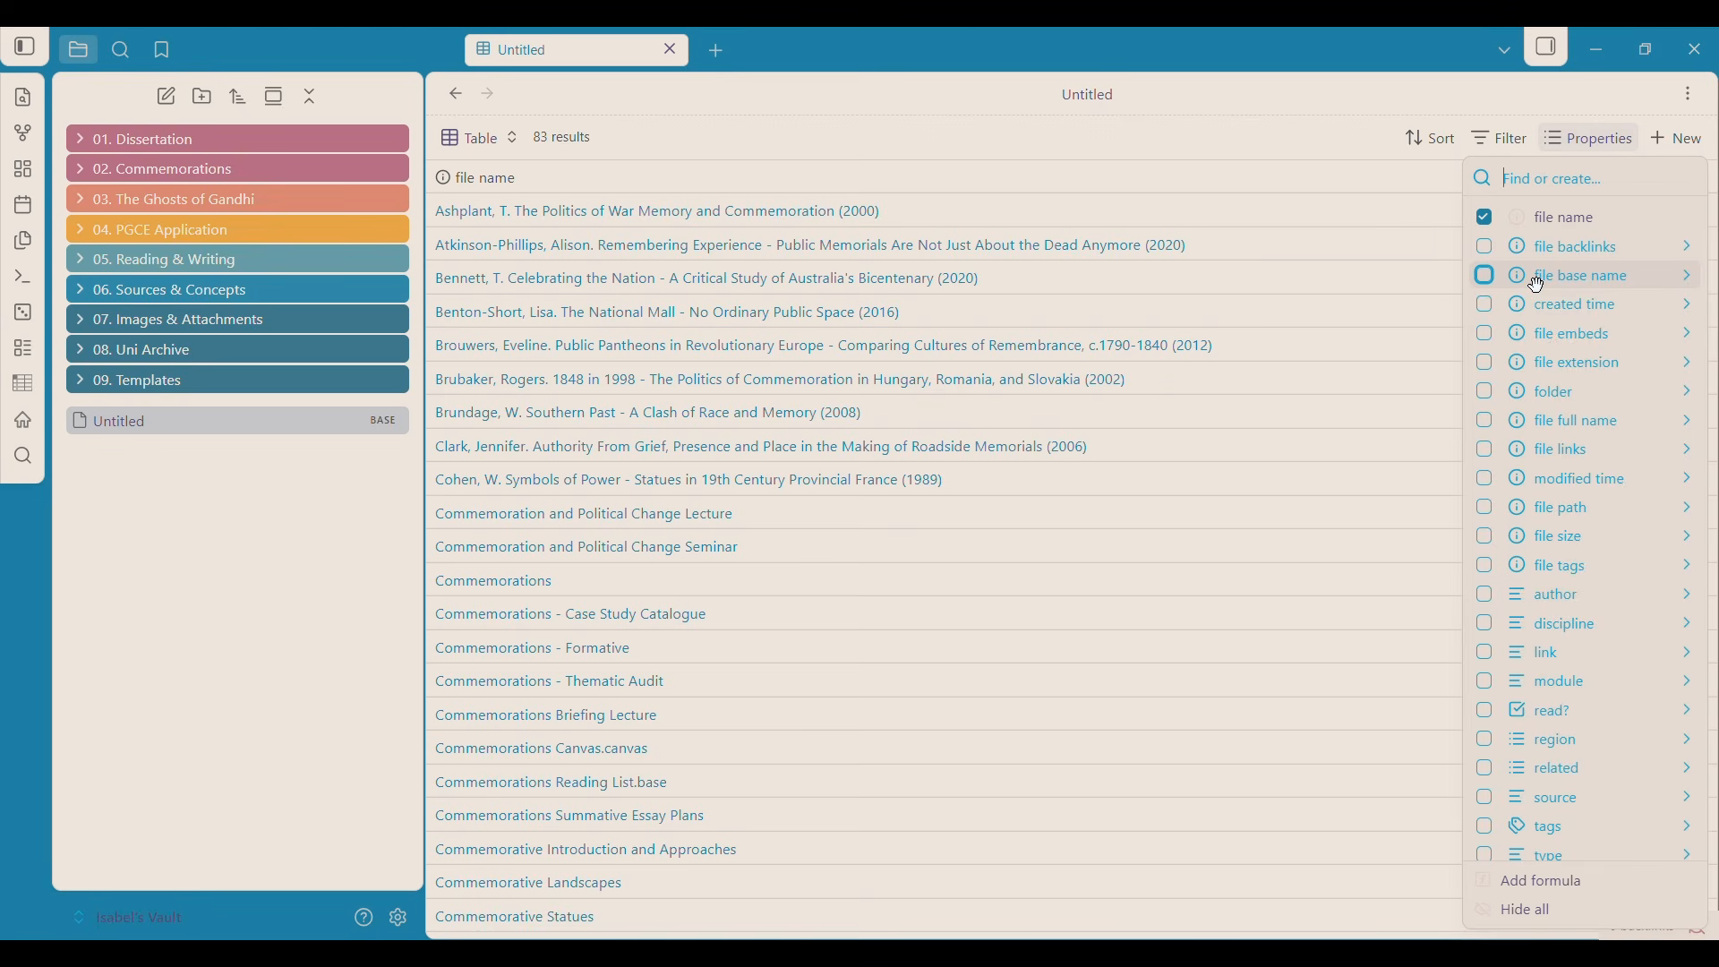
pyautogui.scroll(-1, 1558, 354)
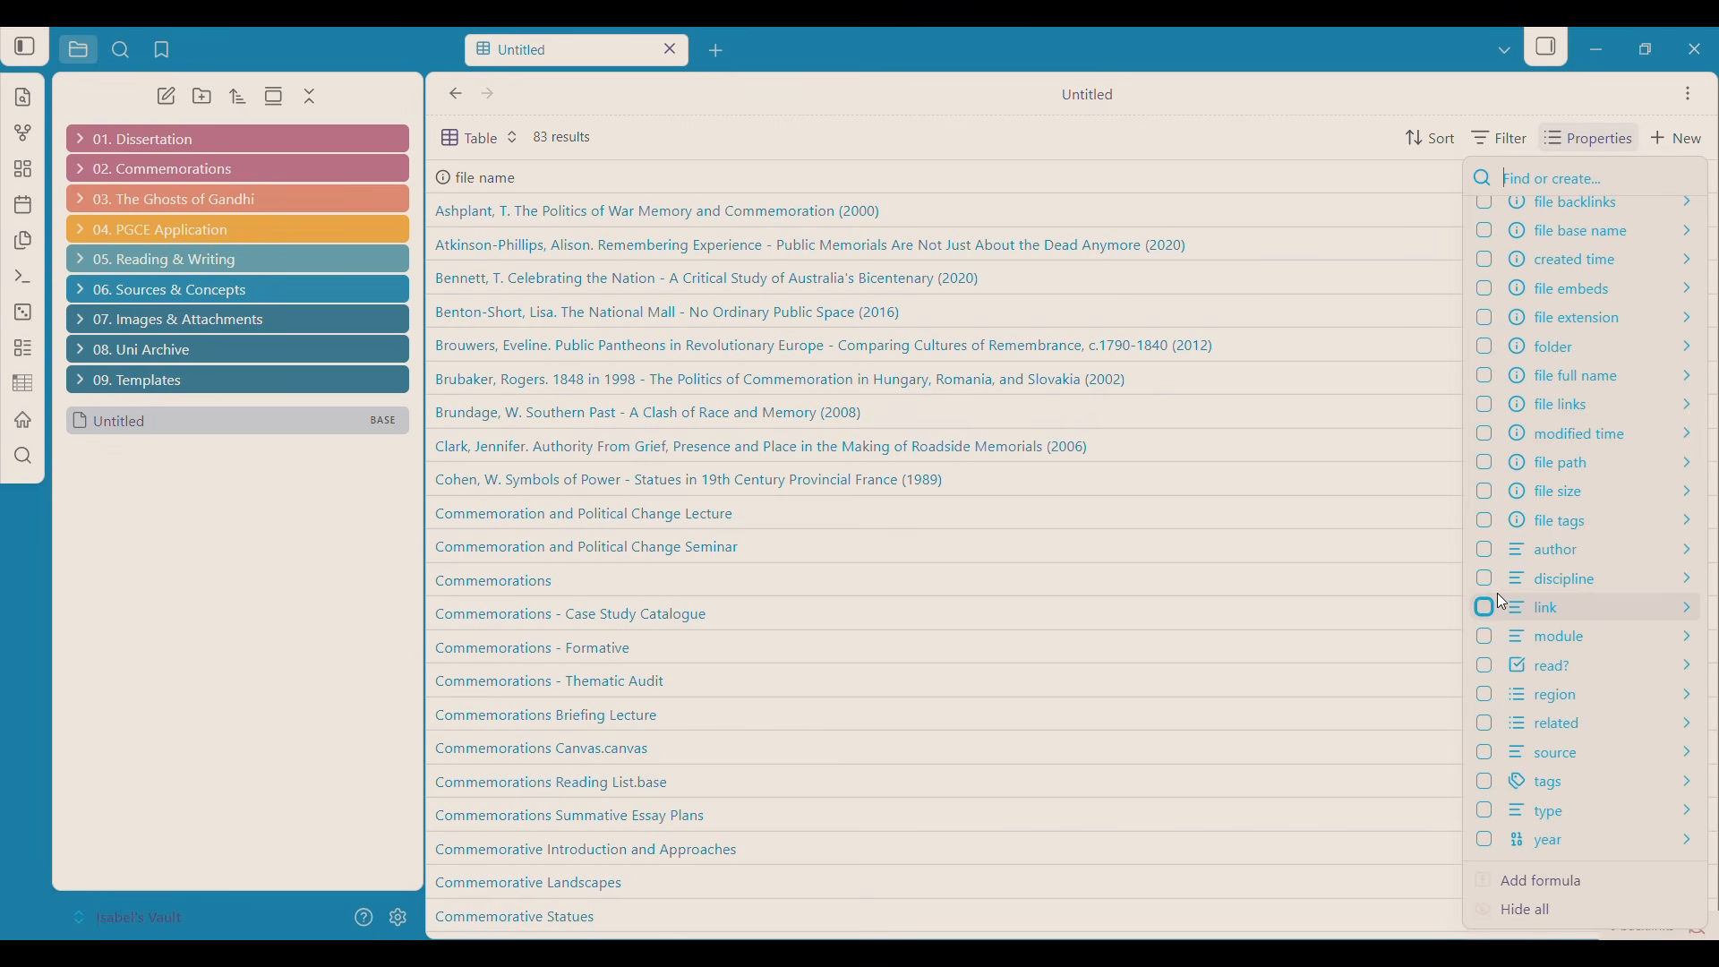
# Create a new note in its own tab and look through the vault's existing tags from a tag started in the body.
pyautogui.click(717, 51)
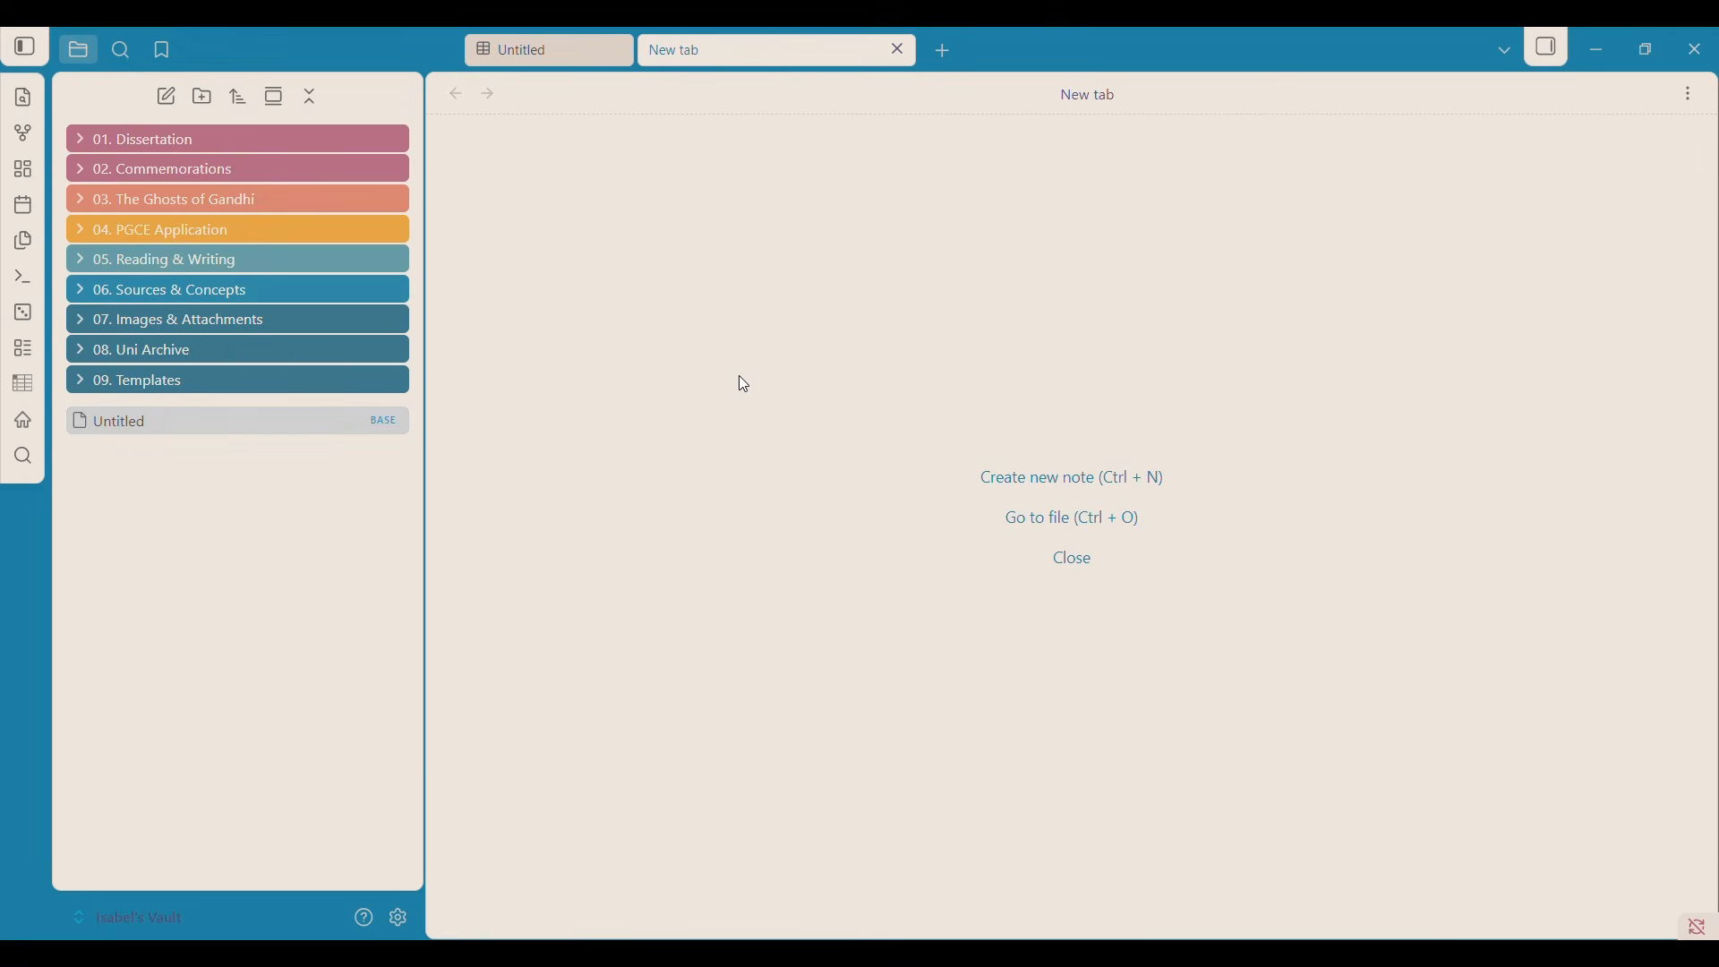
pyautogui.hotkey('ctrl', 'n')
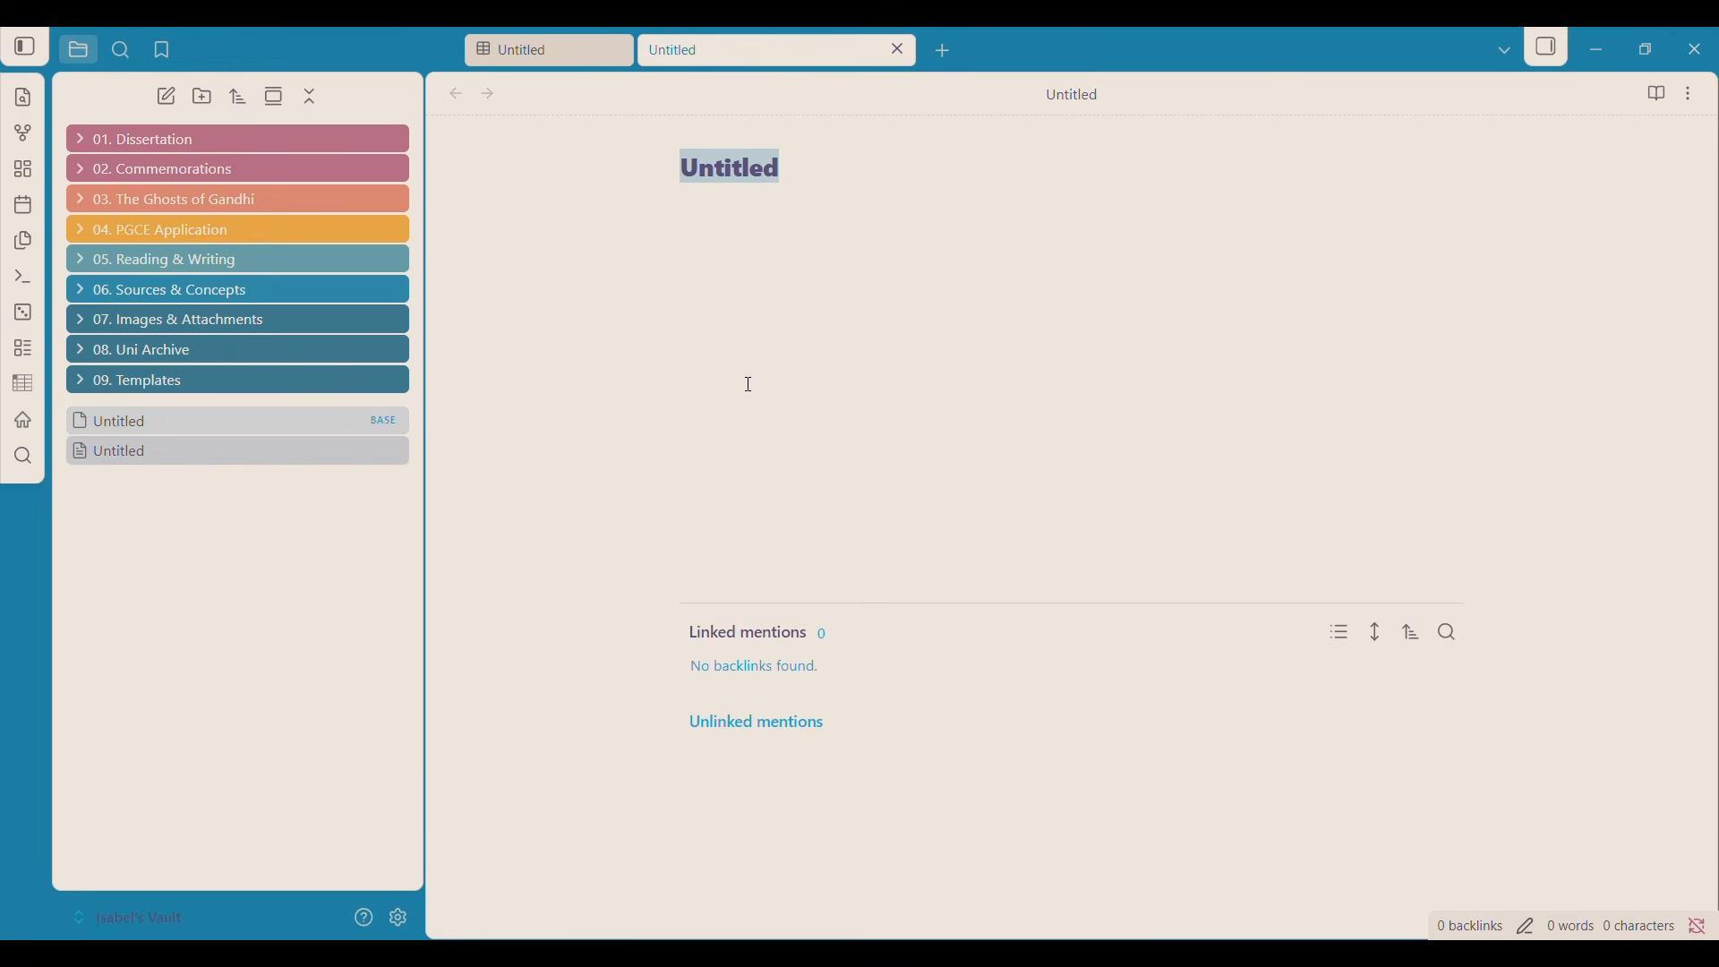
pyautogui.click(735, 169)
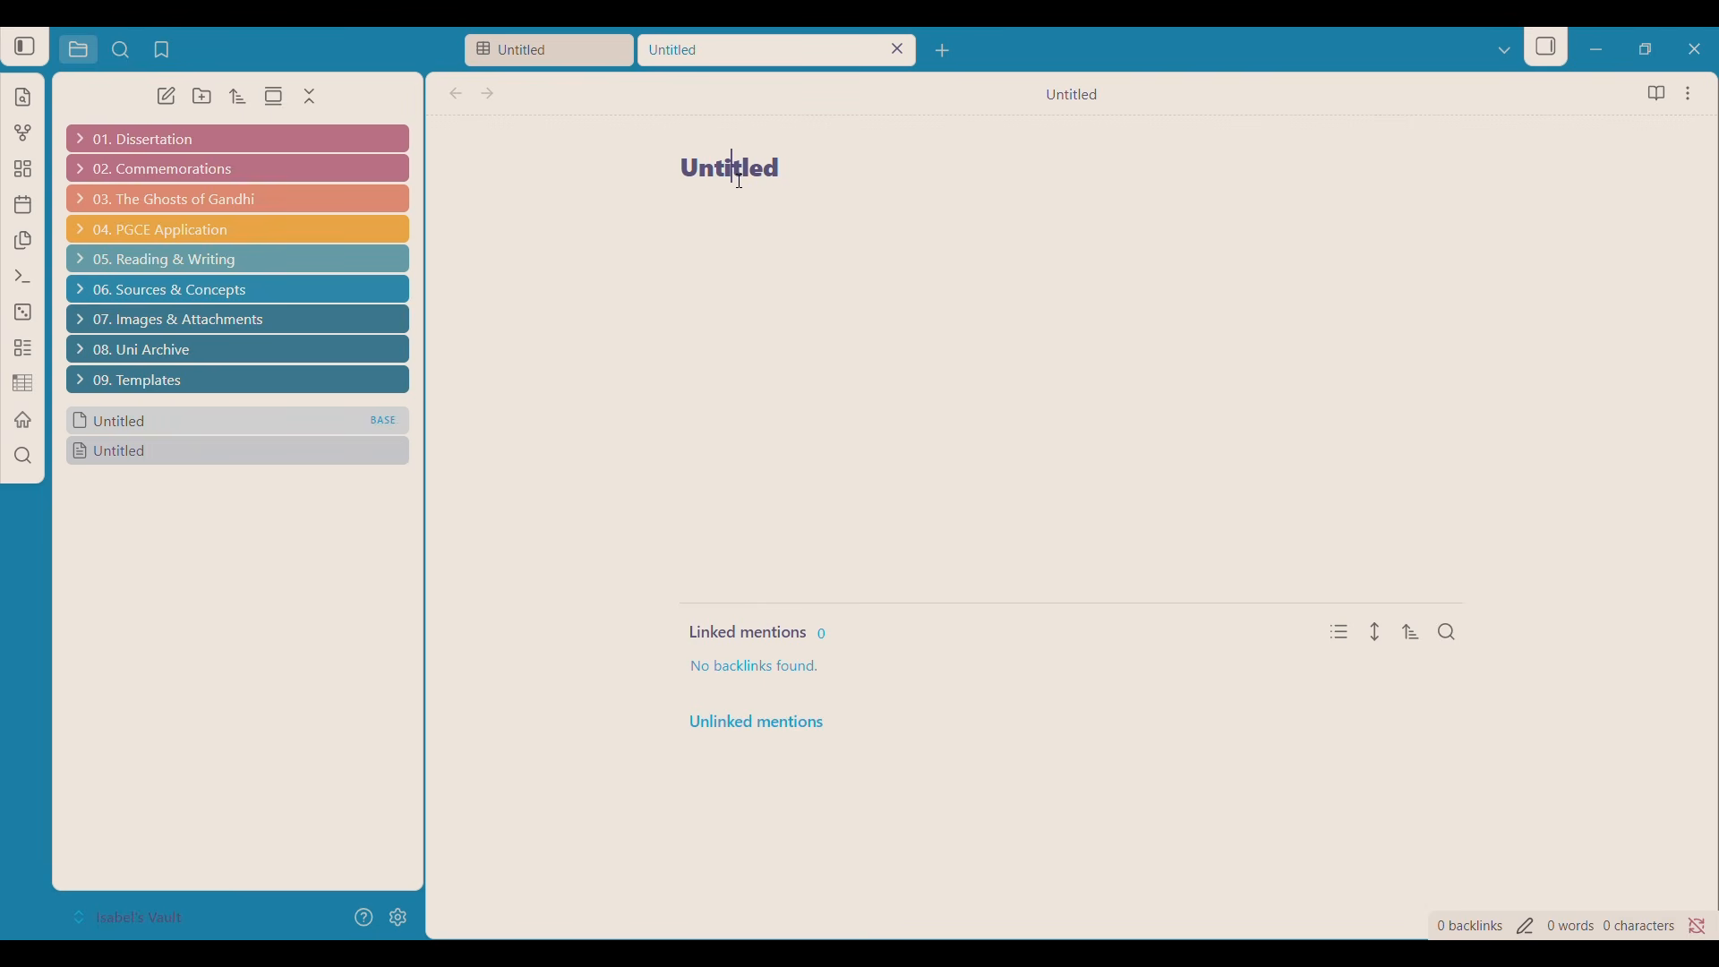
pyautogui.click(807, 171)
pyautogui.press('Return')
pyautogui.write('#')
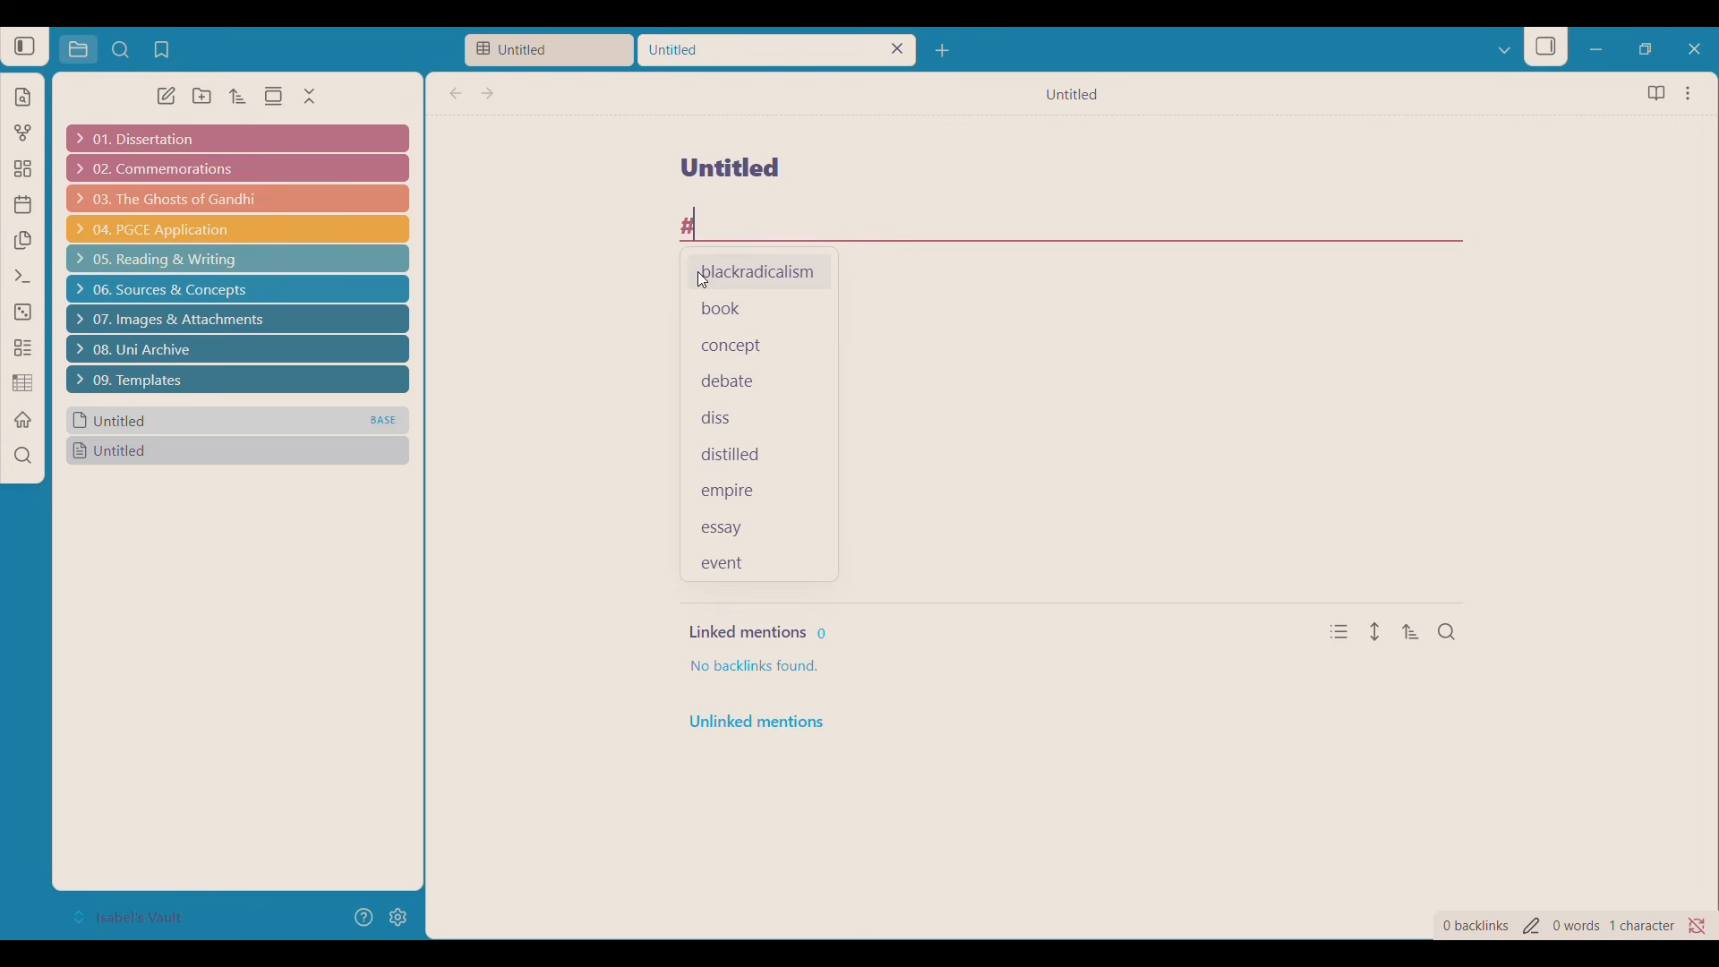
pyautogui.scroll(-1, 748, 482)
pyautogui.scroll(-10, 747, 480)
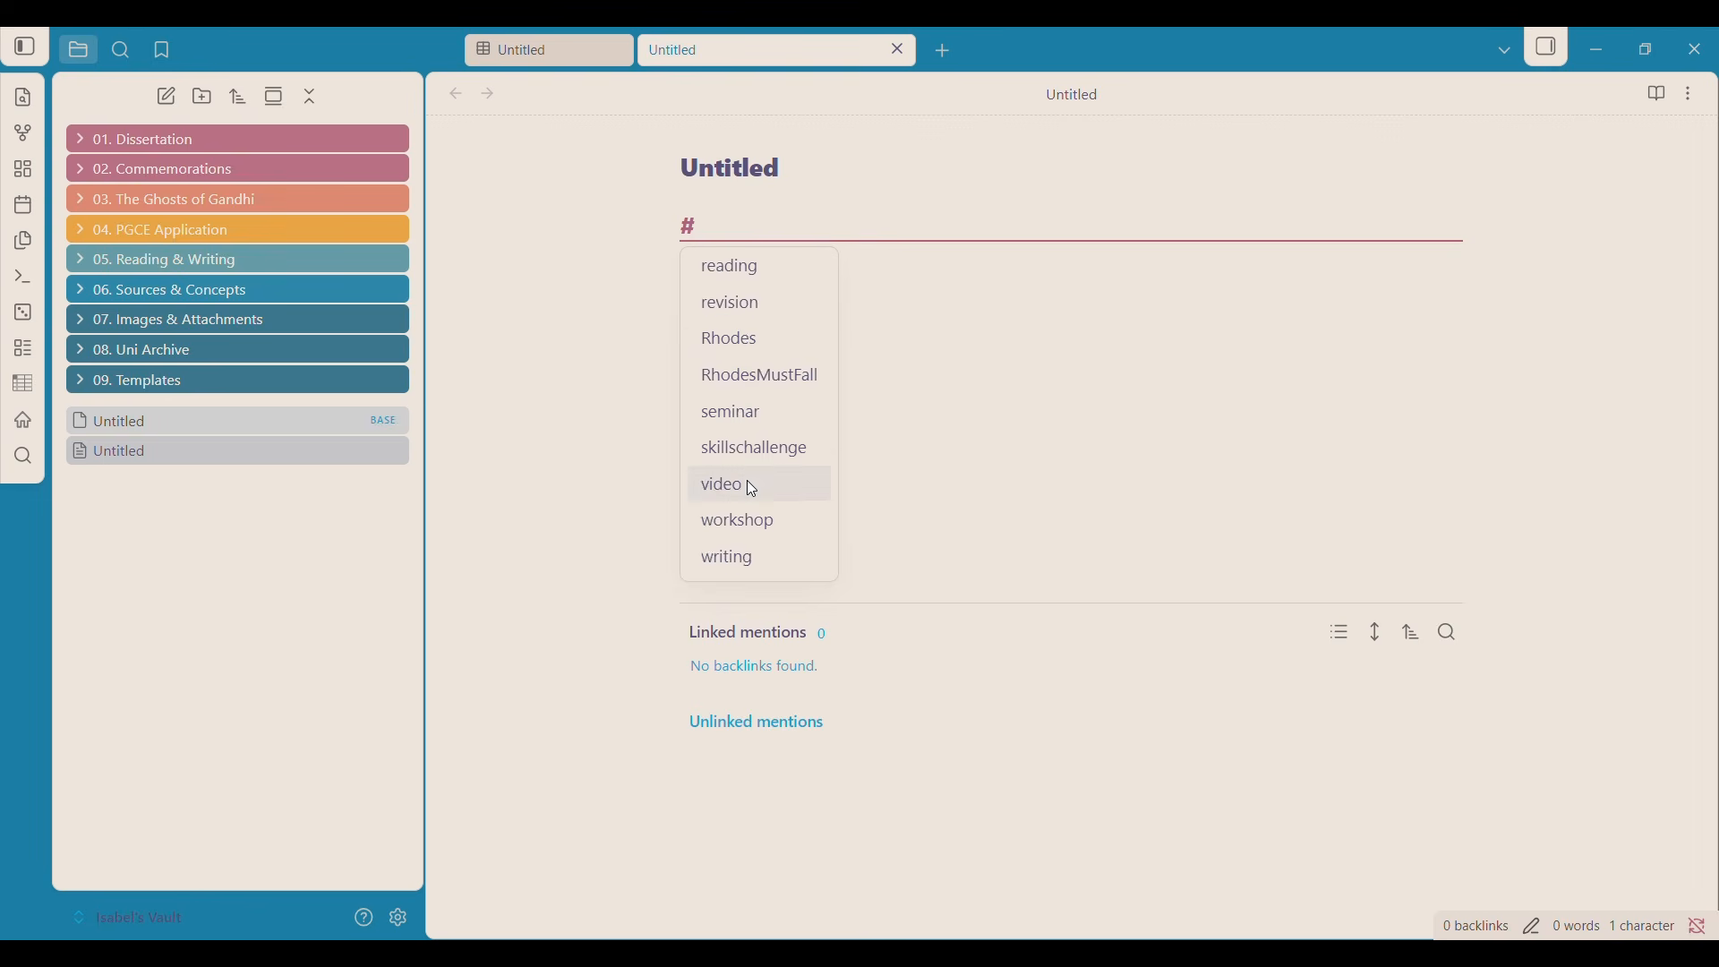
pyautogui.scroll(10, 747, 483)
pyautogui.scroll(-3, 748, 338)
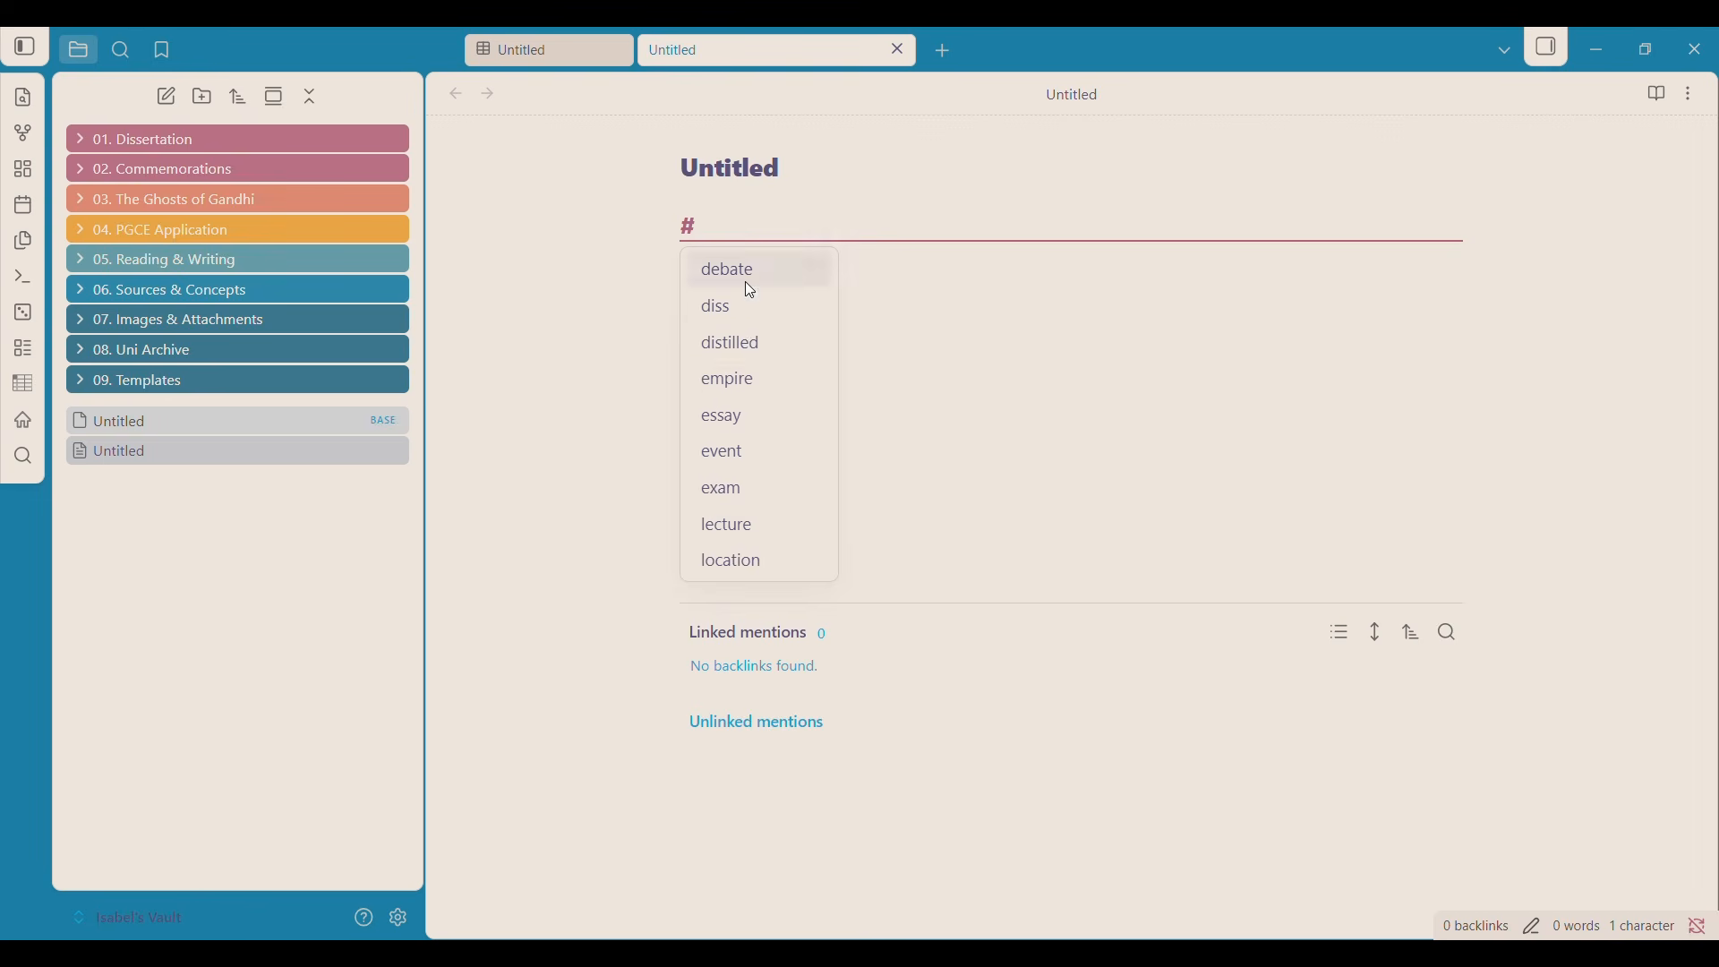
# Title the new note George Orwell and put the inline tag #person in its body.
pyautogui.doubleClick(741, 170)
pyautogui.write('George Orwell')
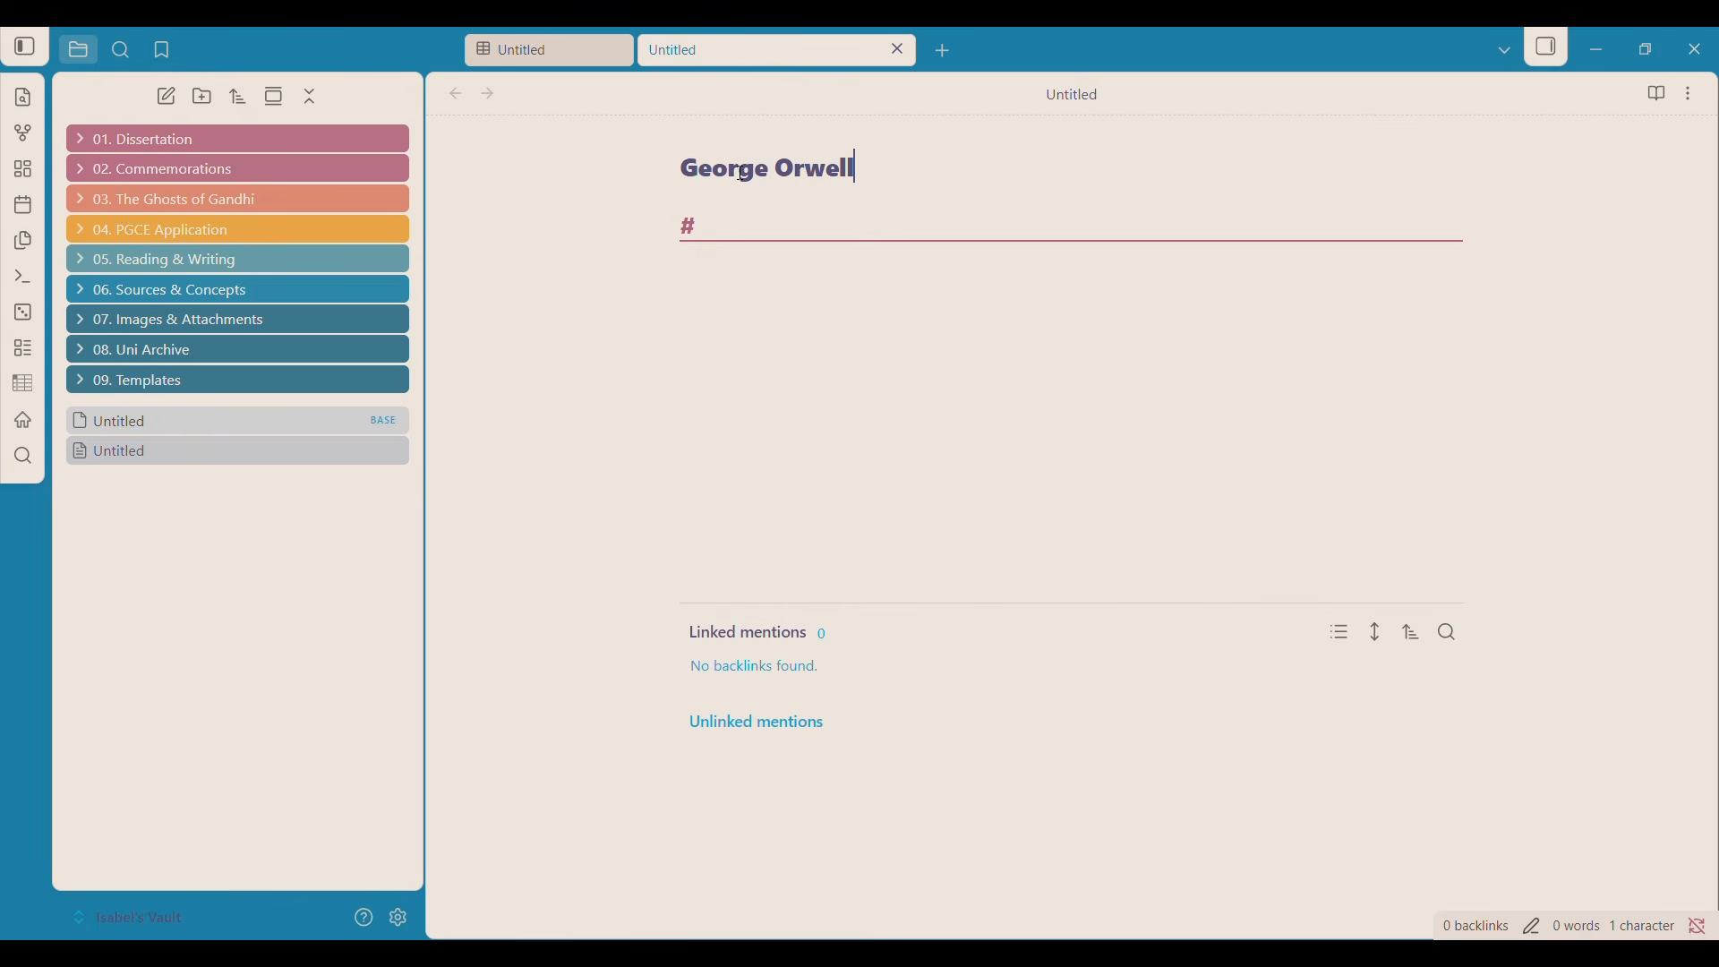
pyautogui.click(749, 231)
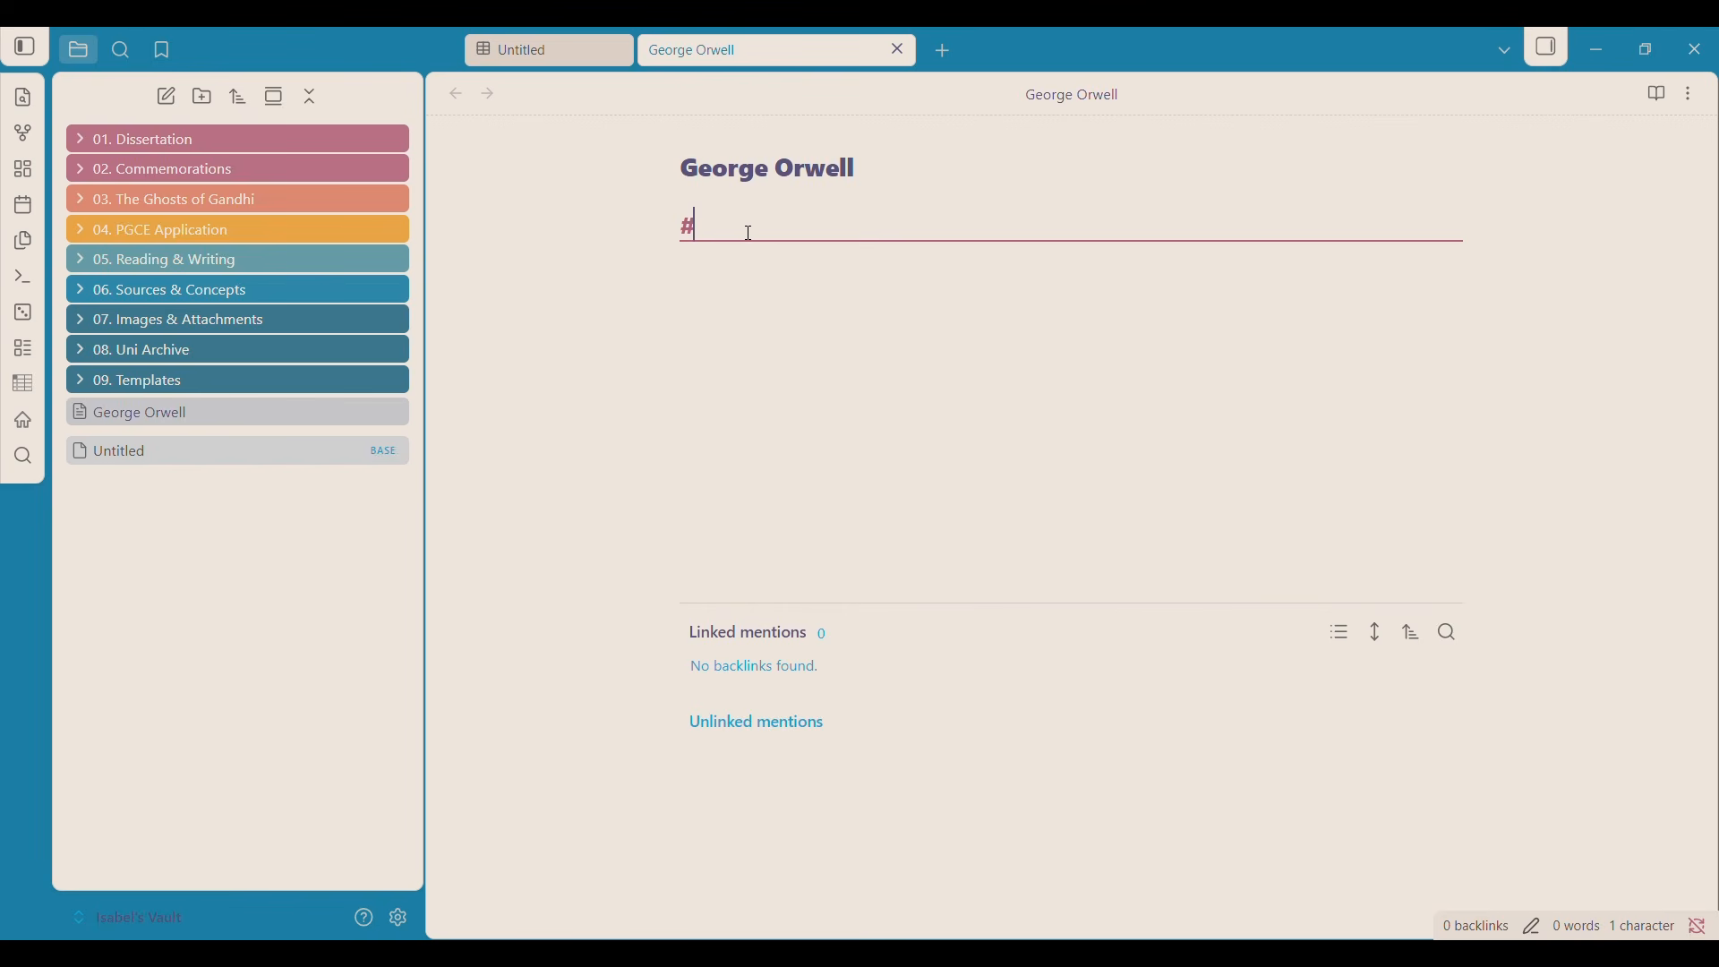
pyautogui.press('BackSpace')
pyautogui.write('#peo')
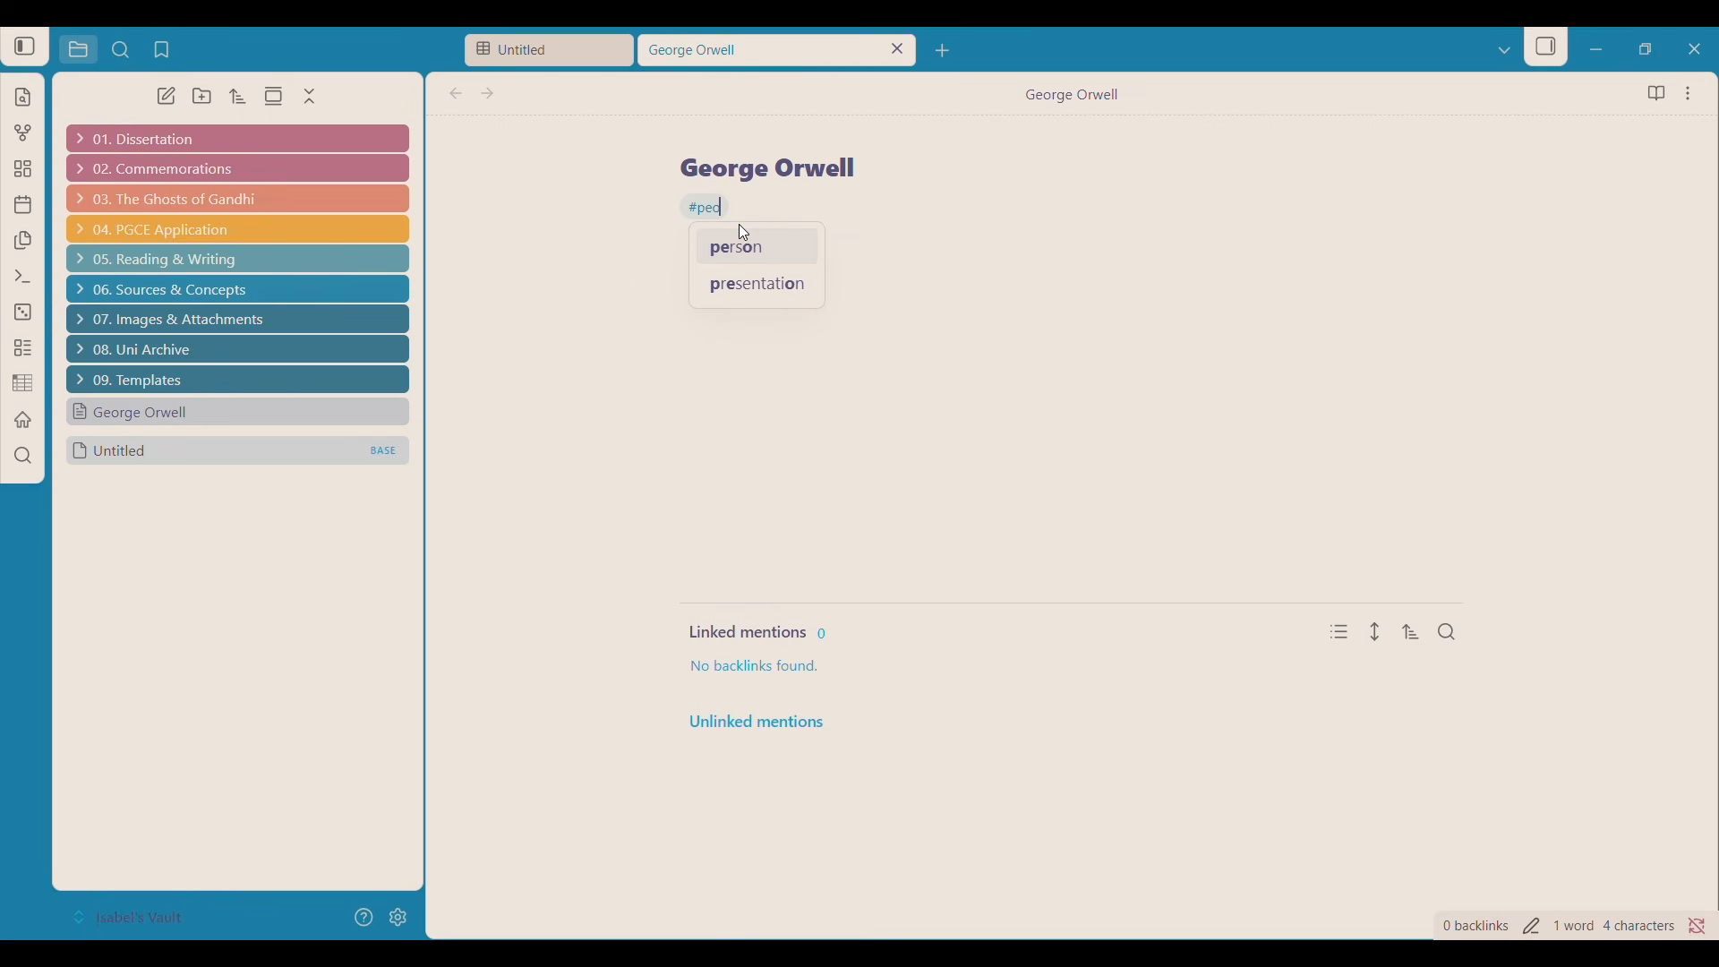
pyautogui.press('Return')
pyautogui.press('Return')
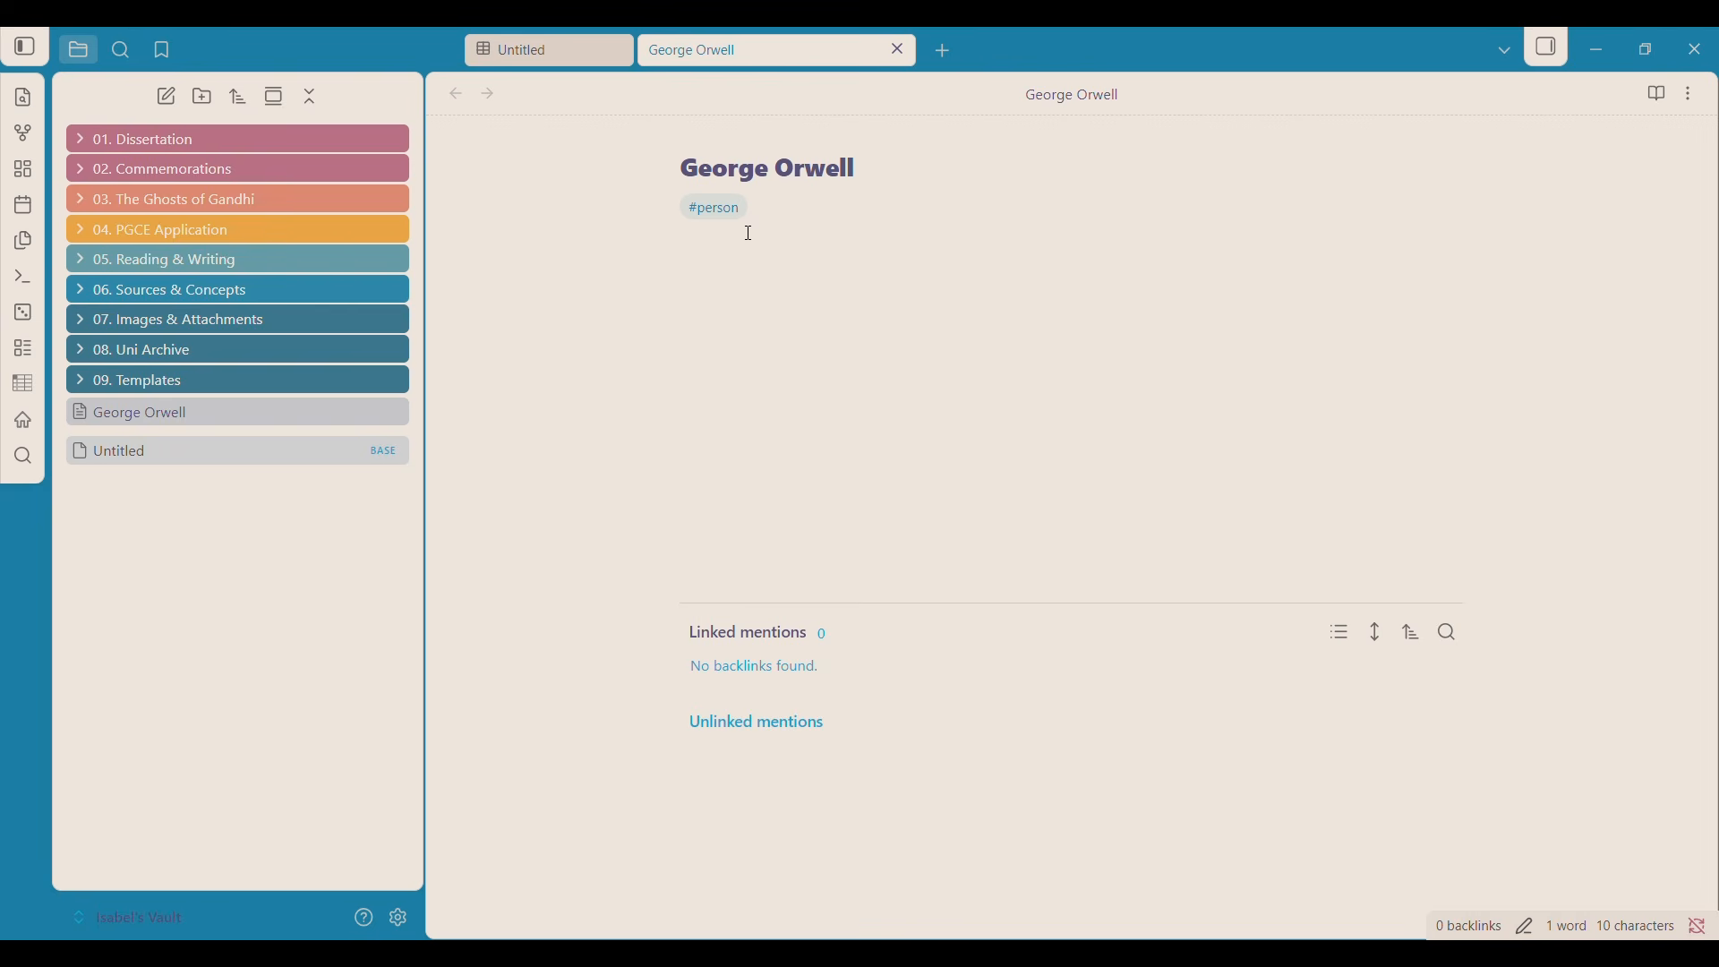
# Add a tags property to the George Orwell note and set its value to person, reviewing the available properties and tags.
pyautogui.hotkey('ctrl', ';')
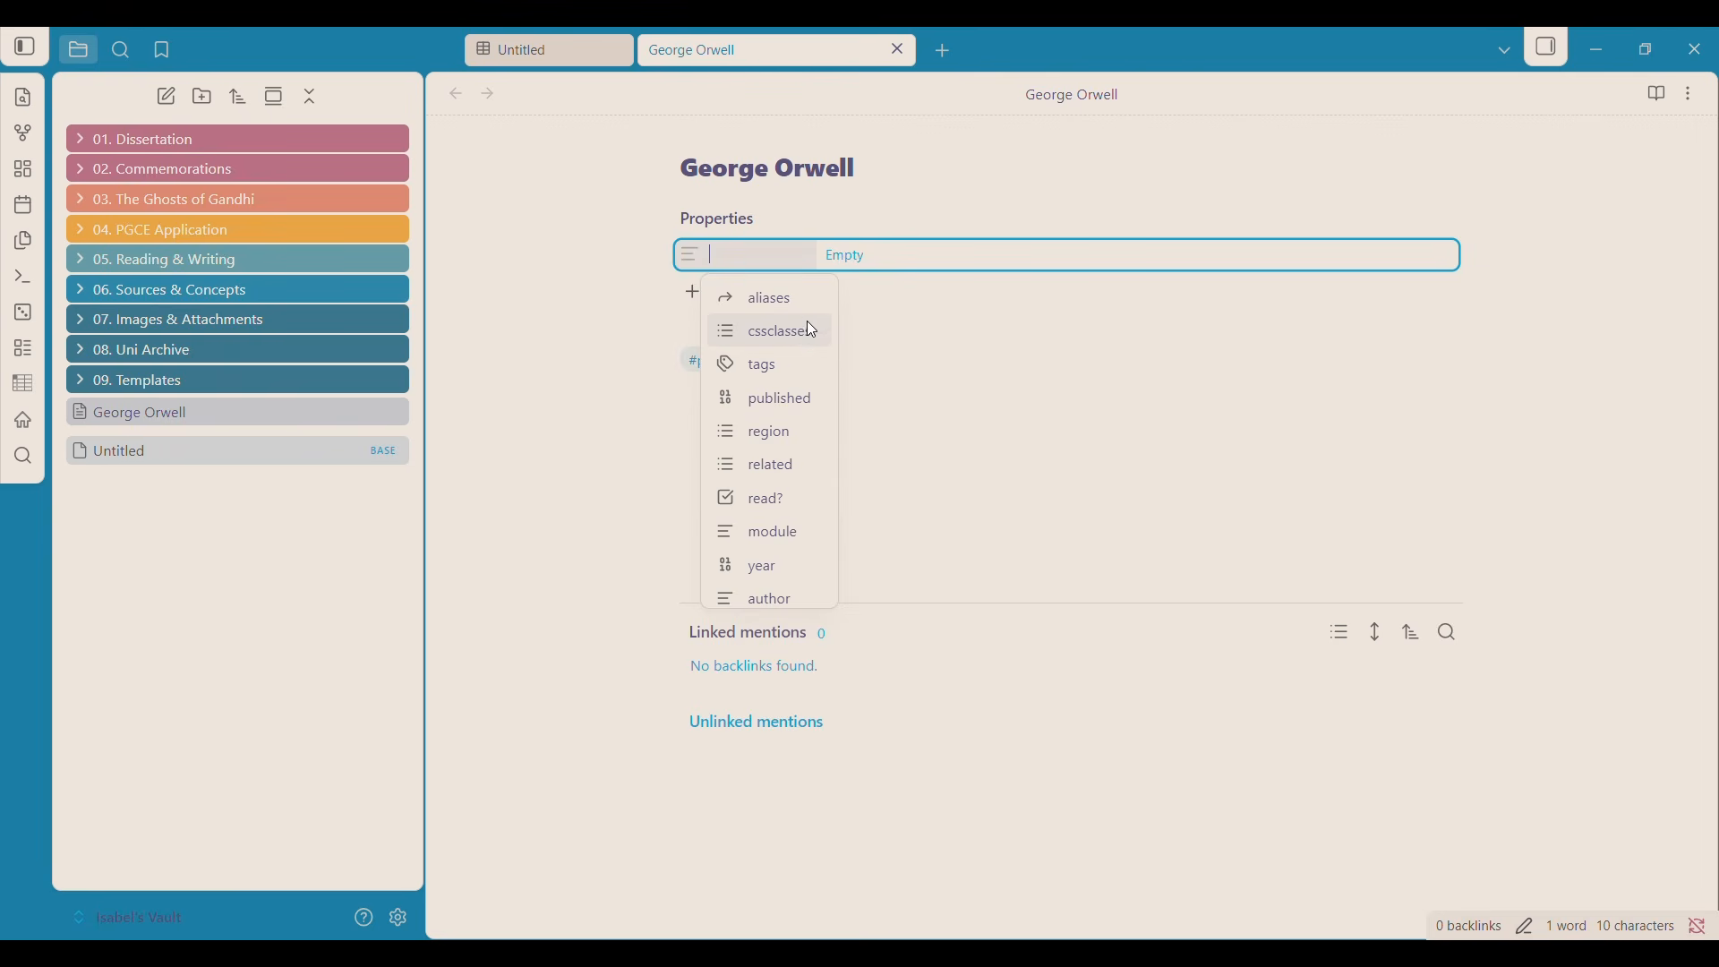
pyautogui.scroll(-5, 806, 481)
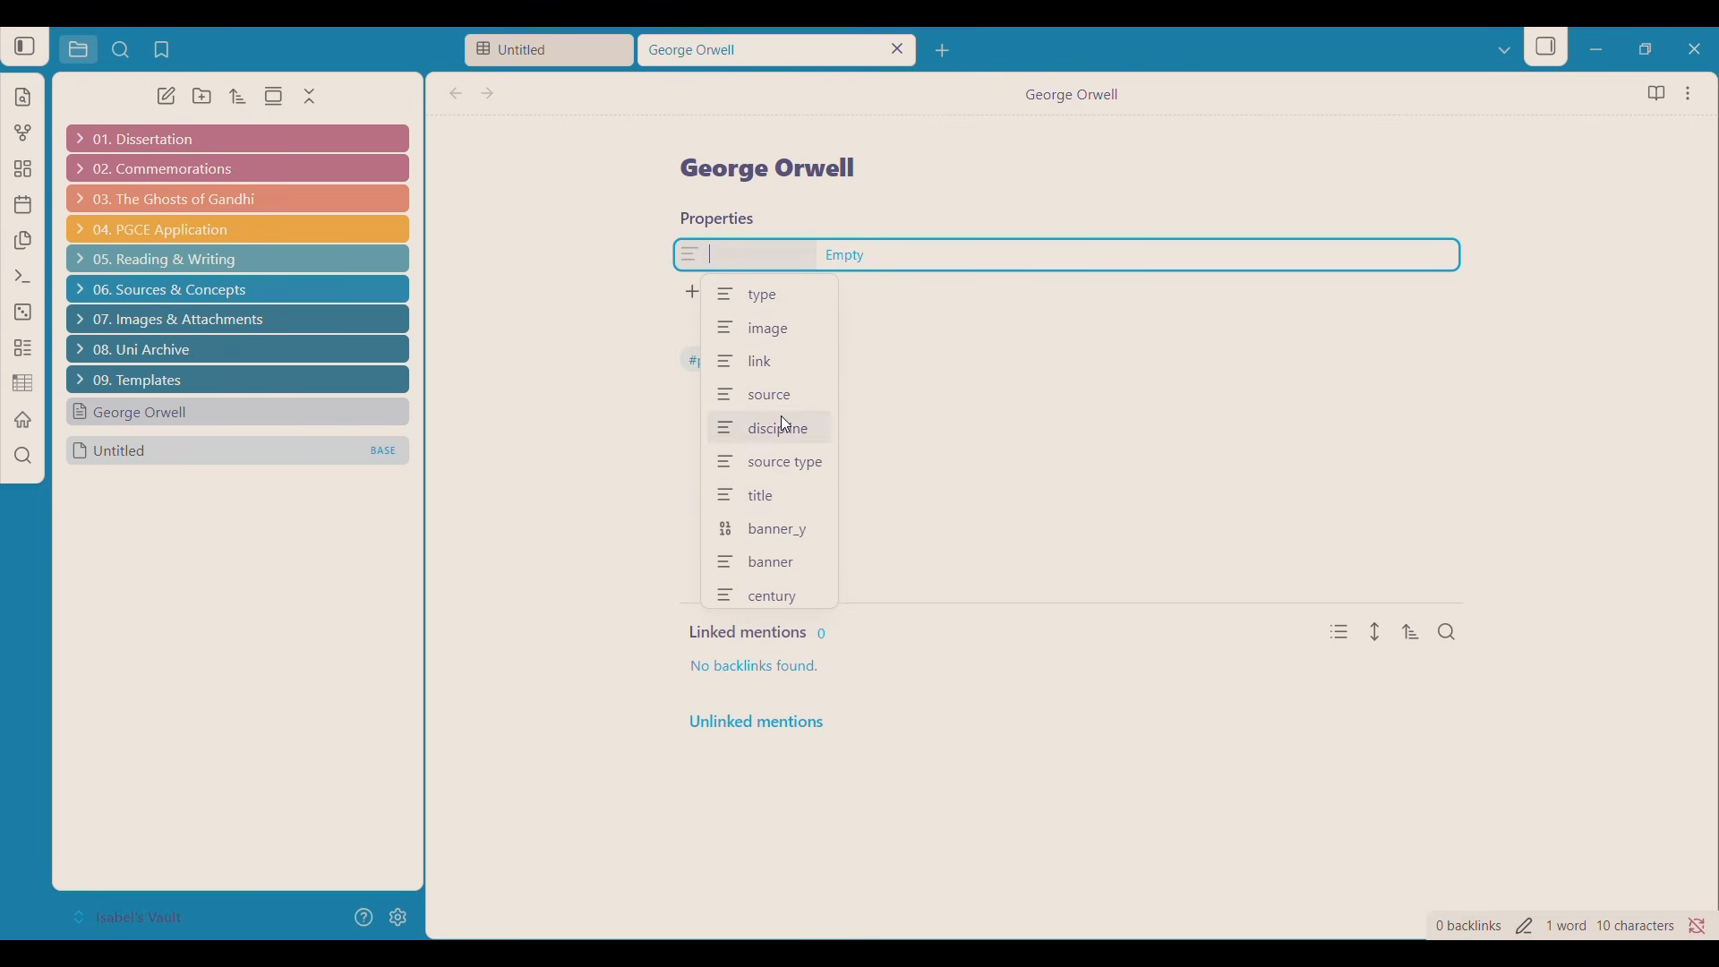
pyautogui.scroll(5, 778, 420)
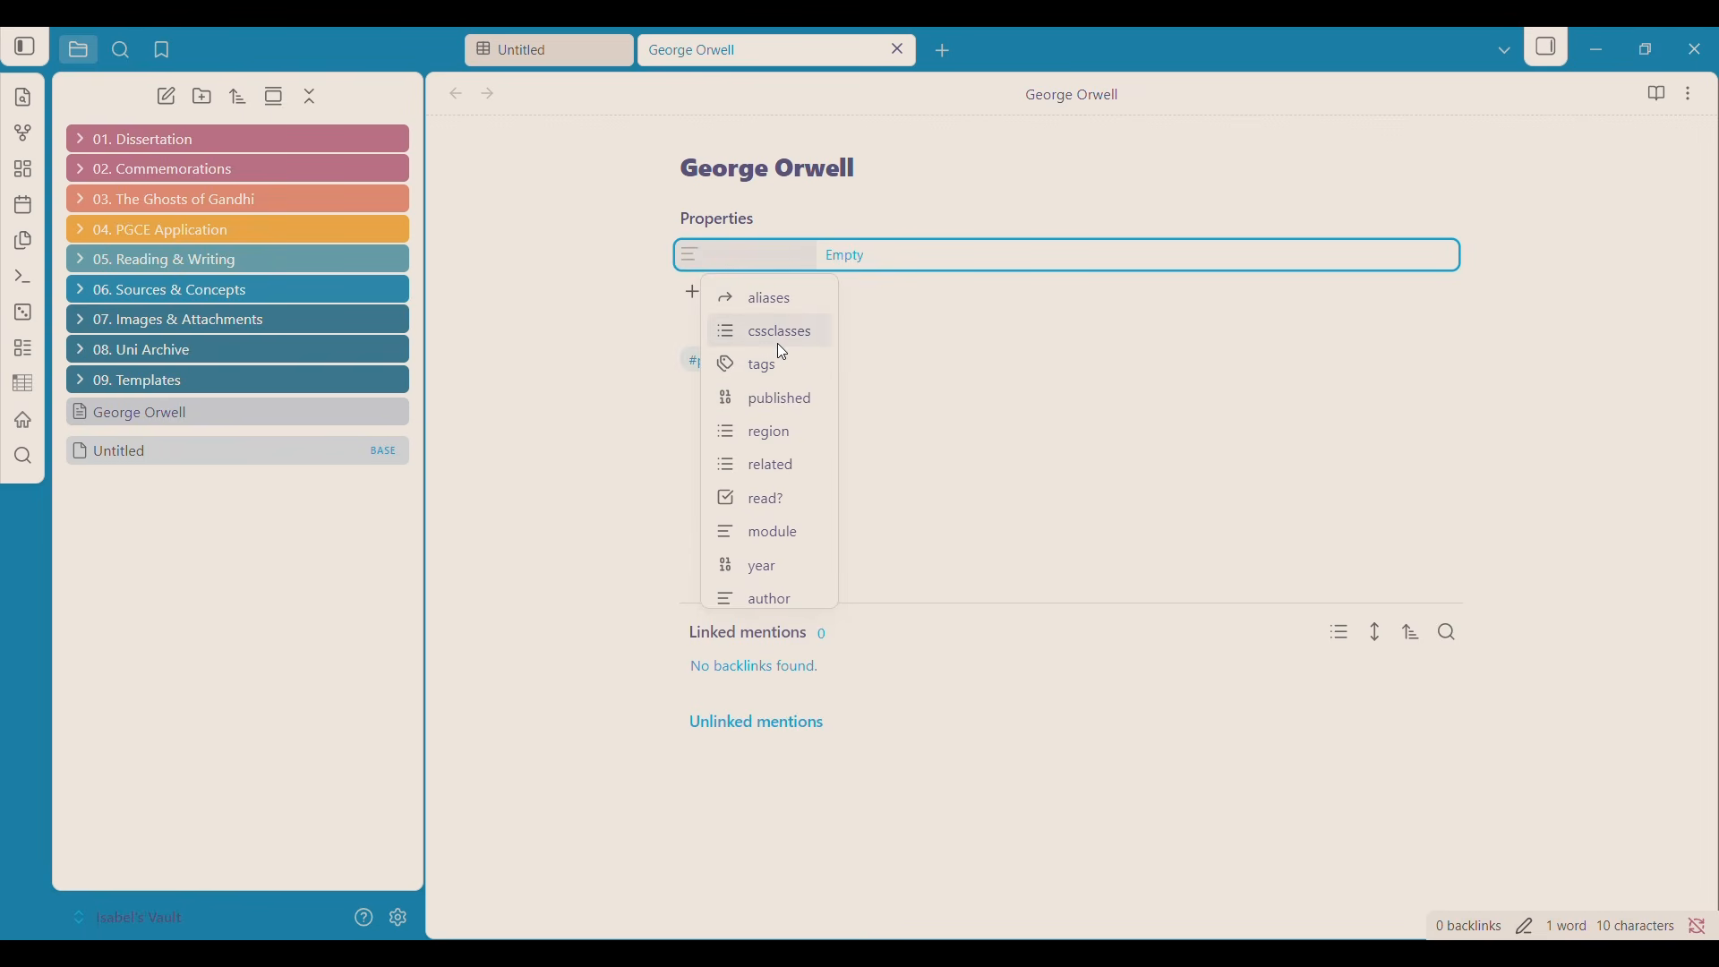
pyautogui.click(792, 367)
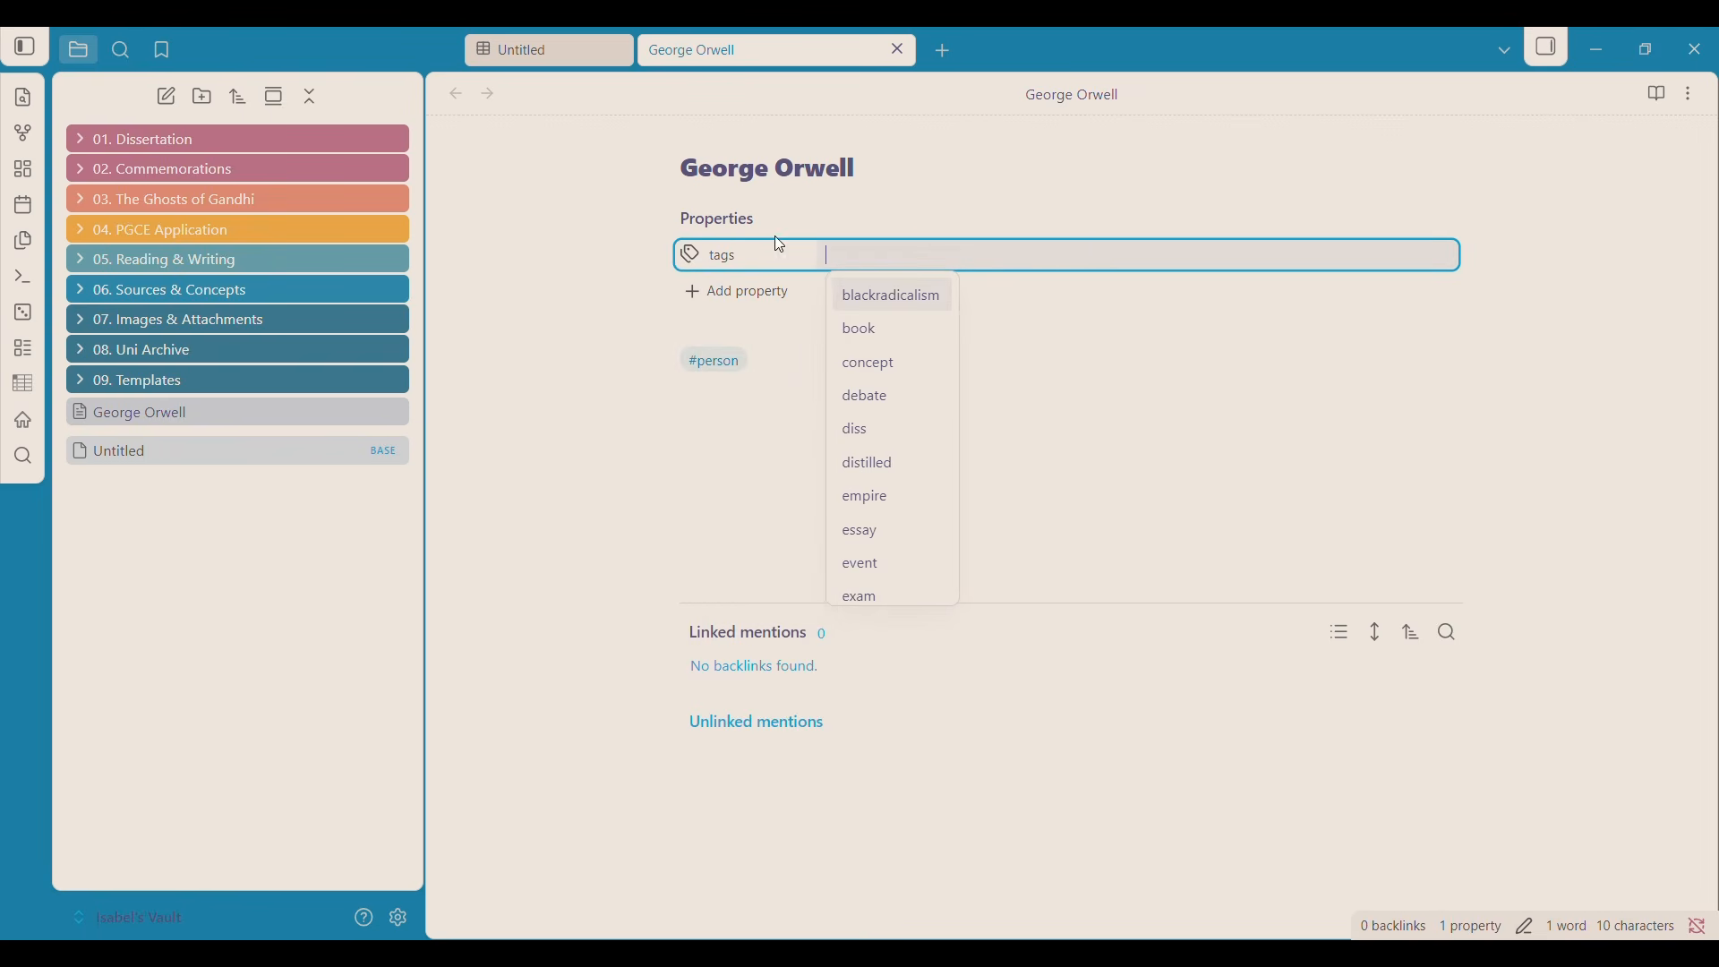
pyautogui.scroll(-5, 925, 501)
pyautogui.scroll(5, 911, 566)
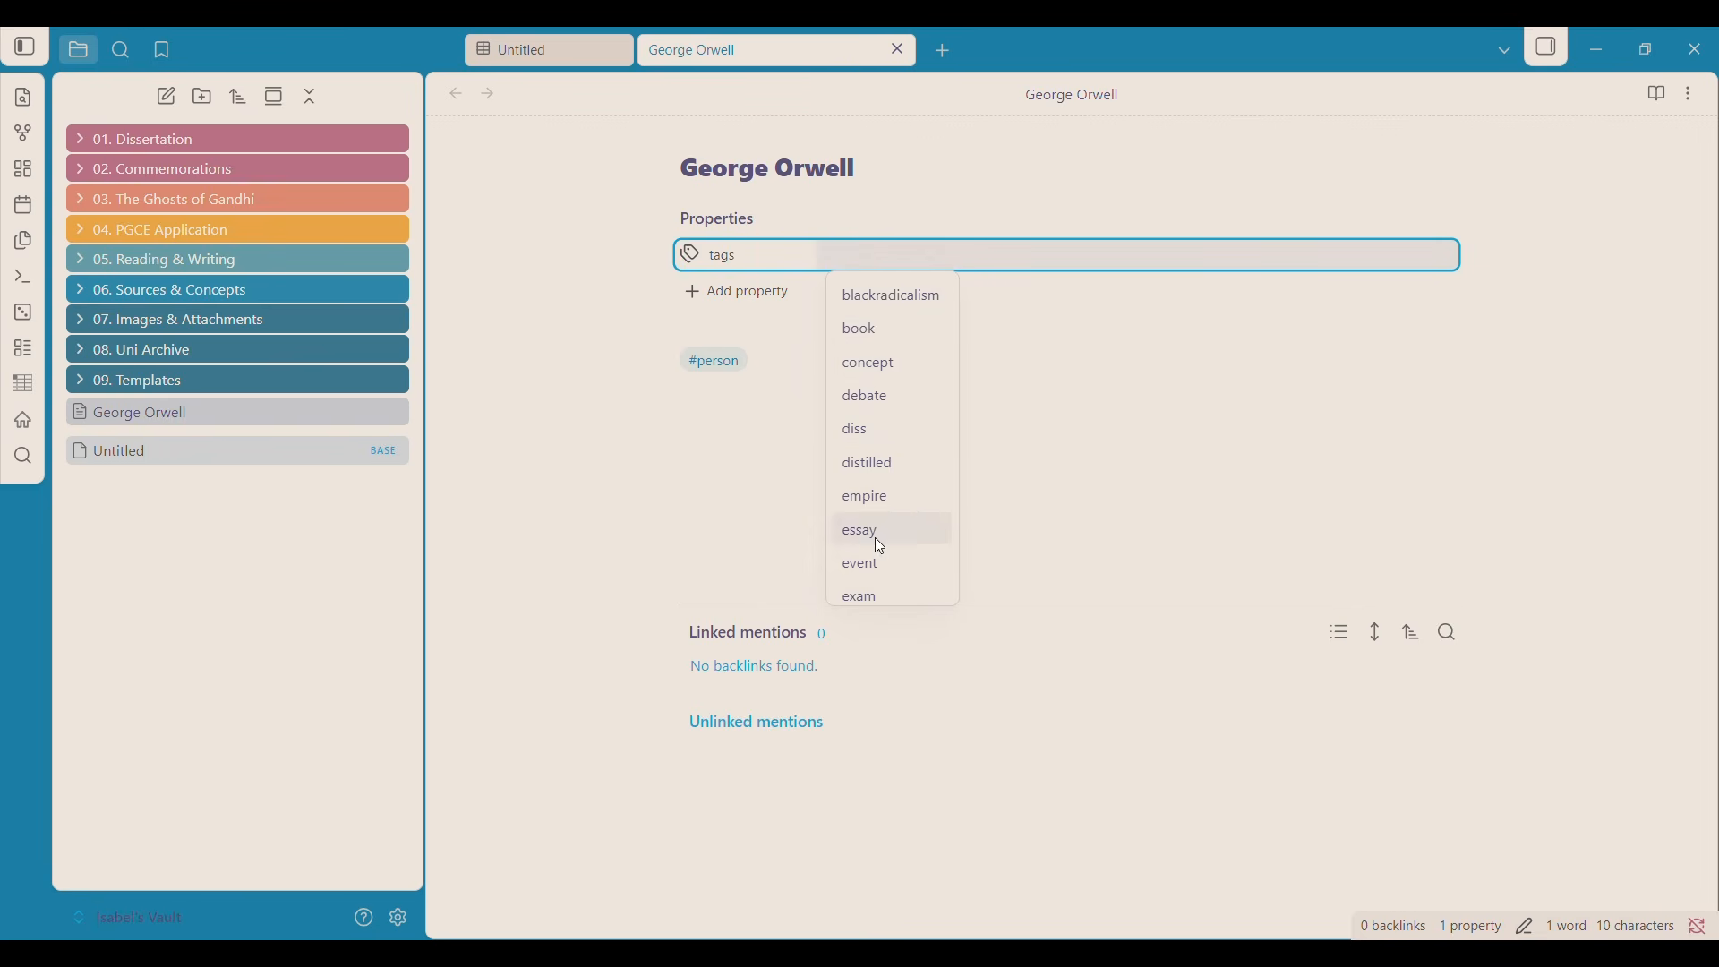
pyautogui.scroll(-5, 860, 534)
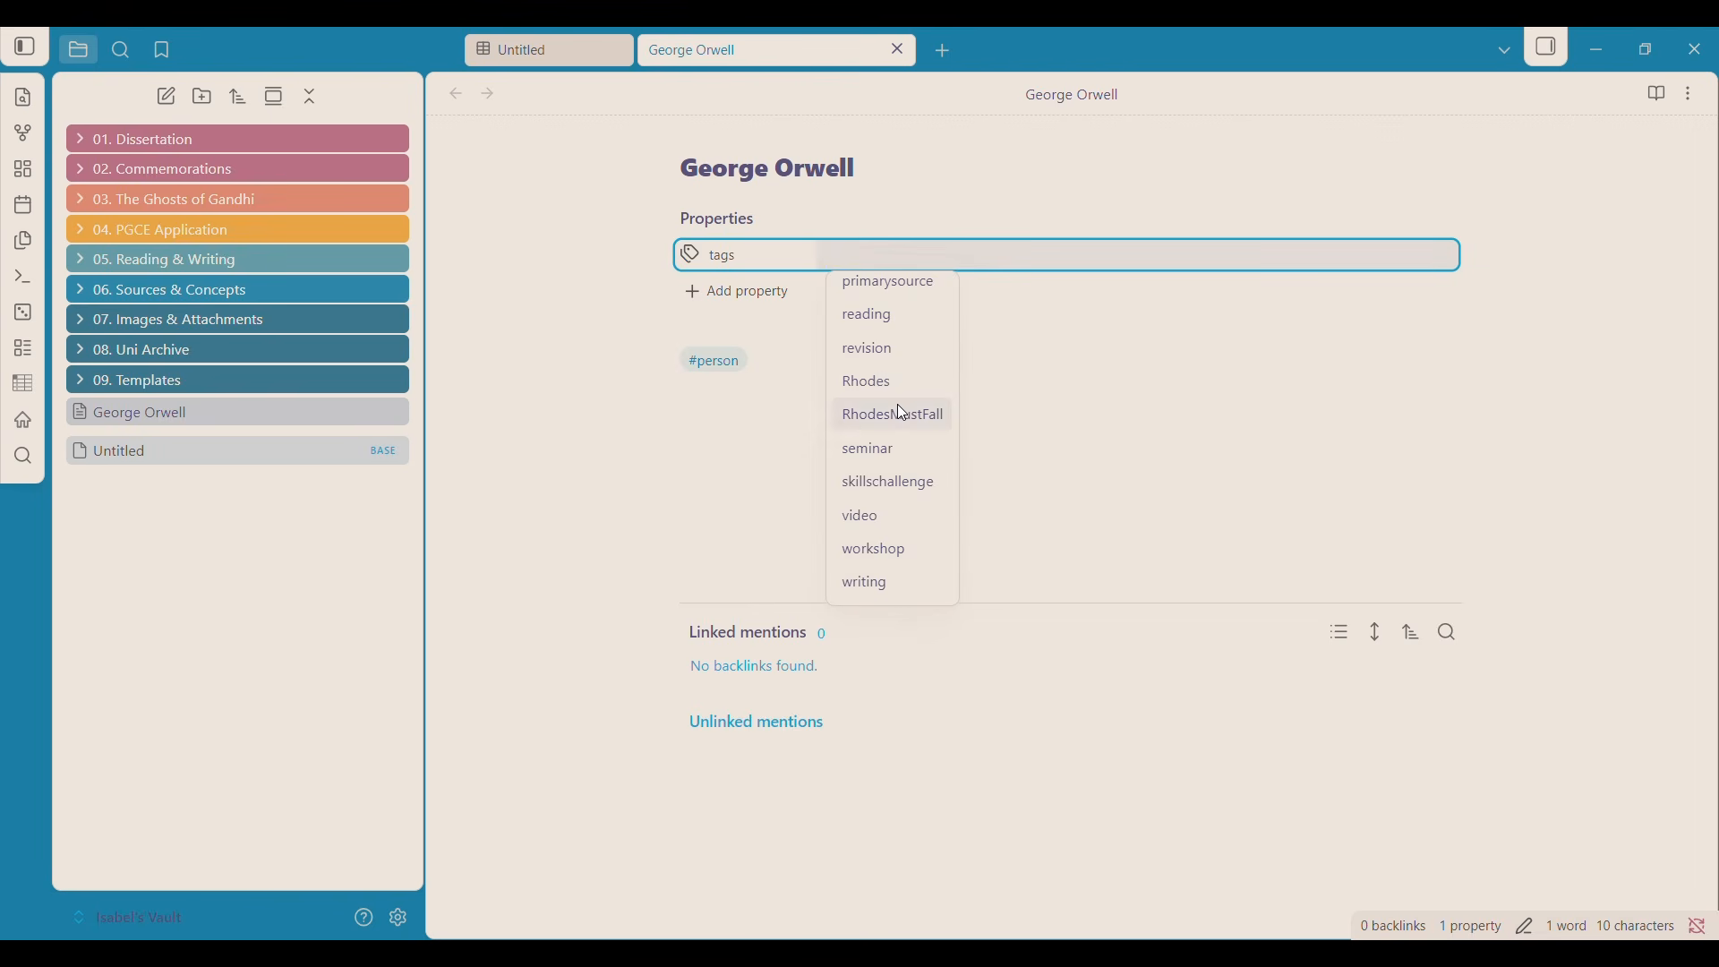
pyautogui.scroll(4, 899, 401)
pyautogui.click(907, 240)
pyautogui.write('pers')
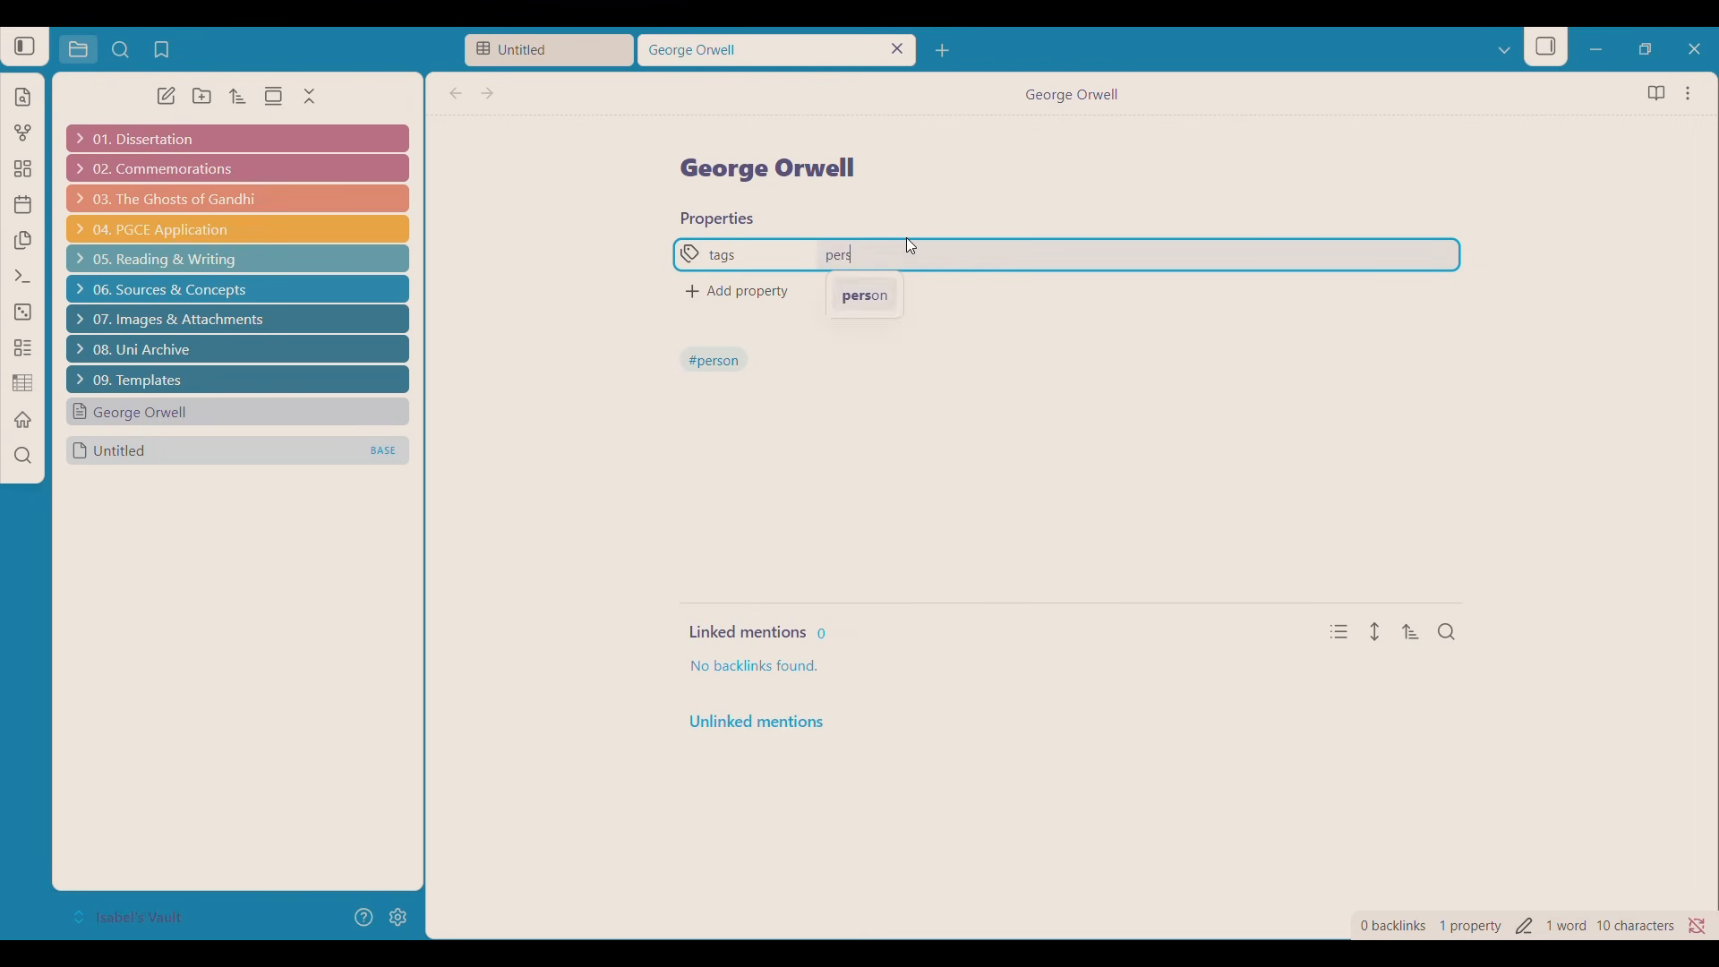
pyautogui.press('Return')
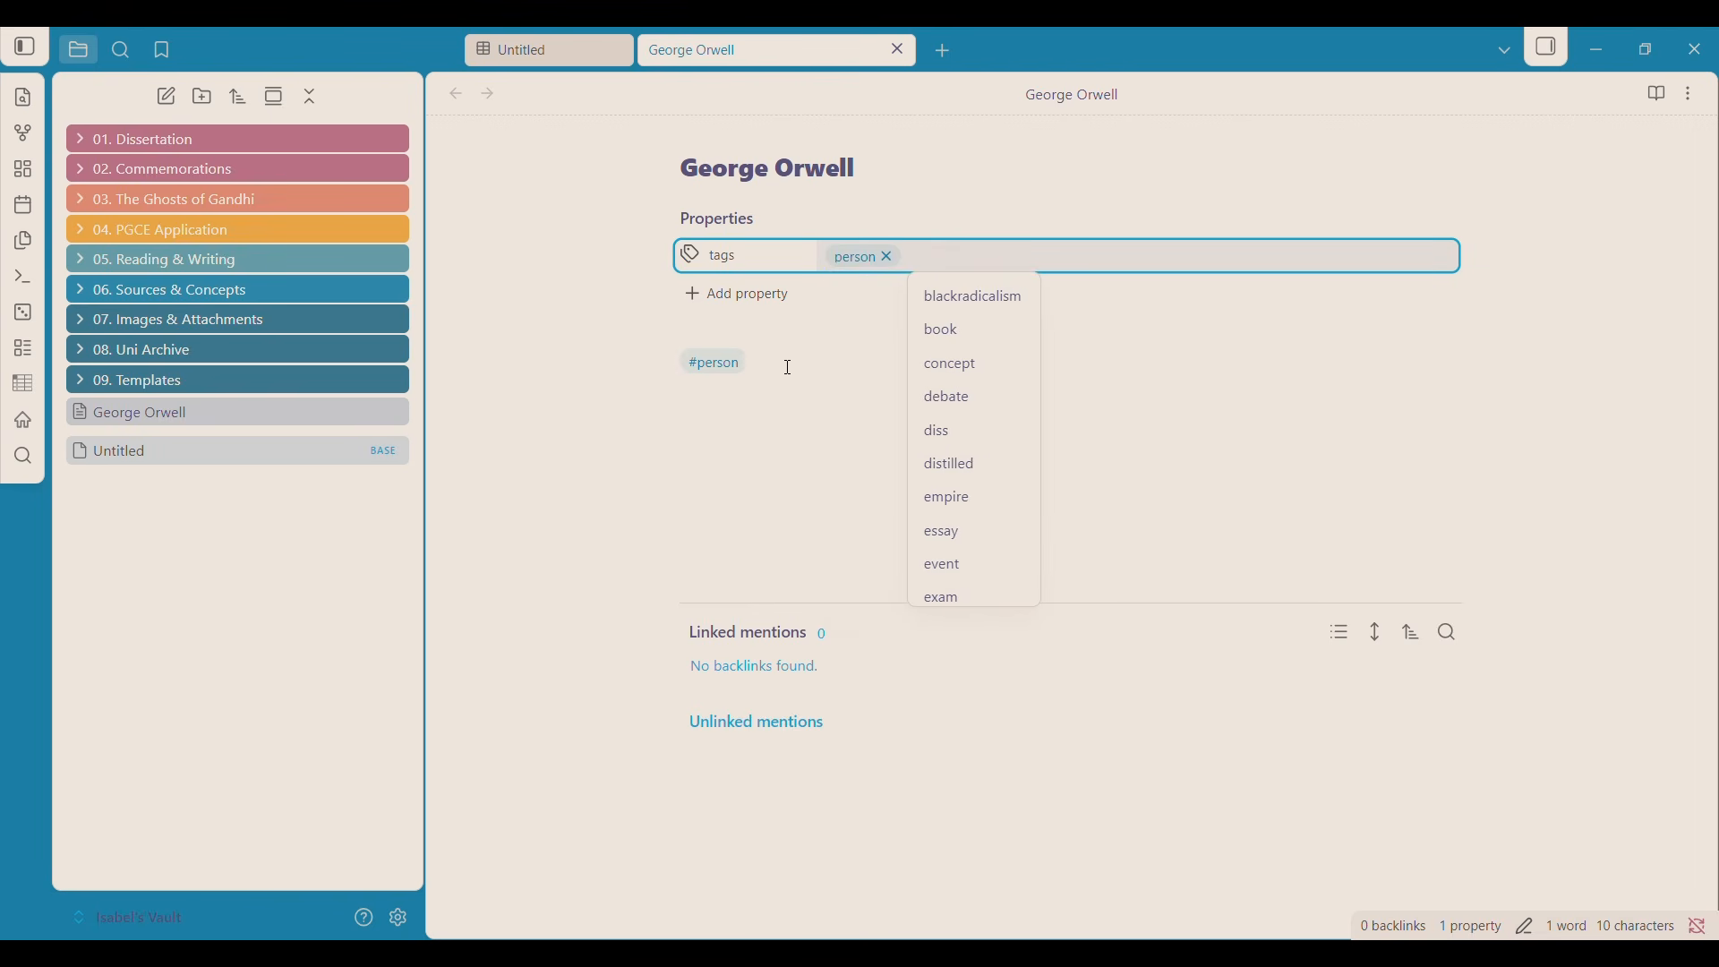
# Delete the inline #person tag from the note's body, and collapse and re-expand its properties section.
pyautogui.tripleClick(791, 361)
pyautogui.press('BackSpace')
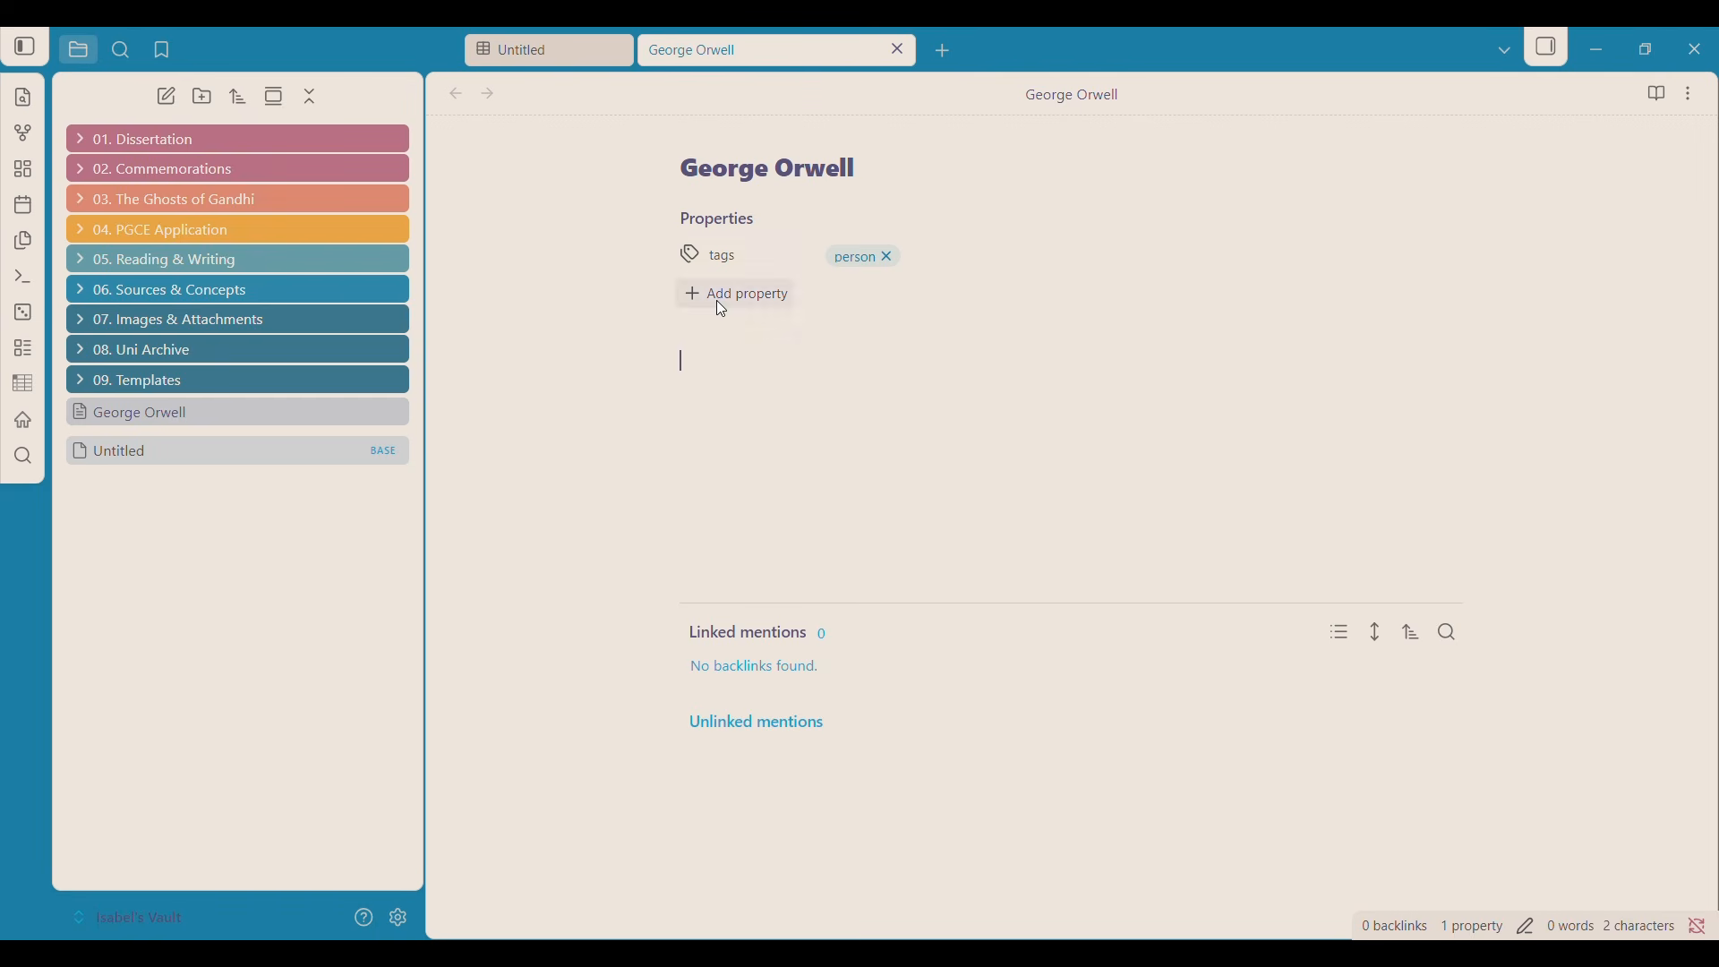
pyautogui.click(664, 221)
pyautogui.click(668, 220)
# Show the note's outline, add a level-one heading Biography to the body and jump to it from the outline.
pyautogui.click(1555, 50)
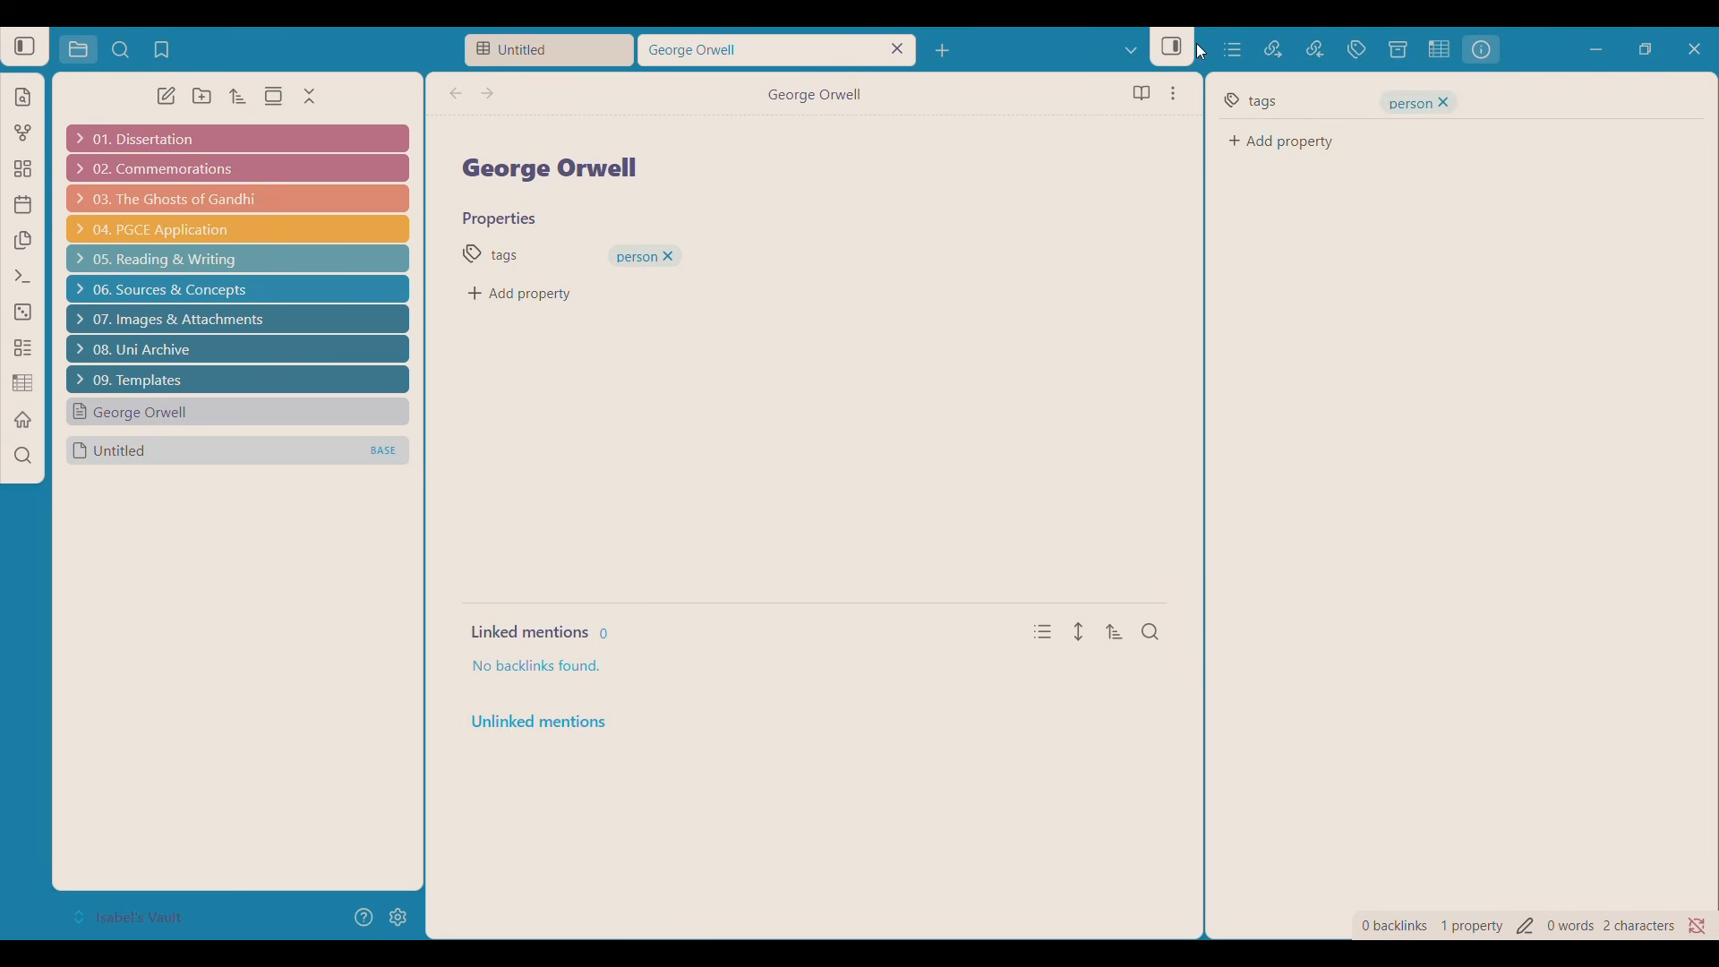
pyautogui.click(1233, 51)
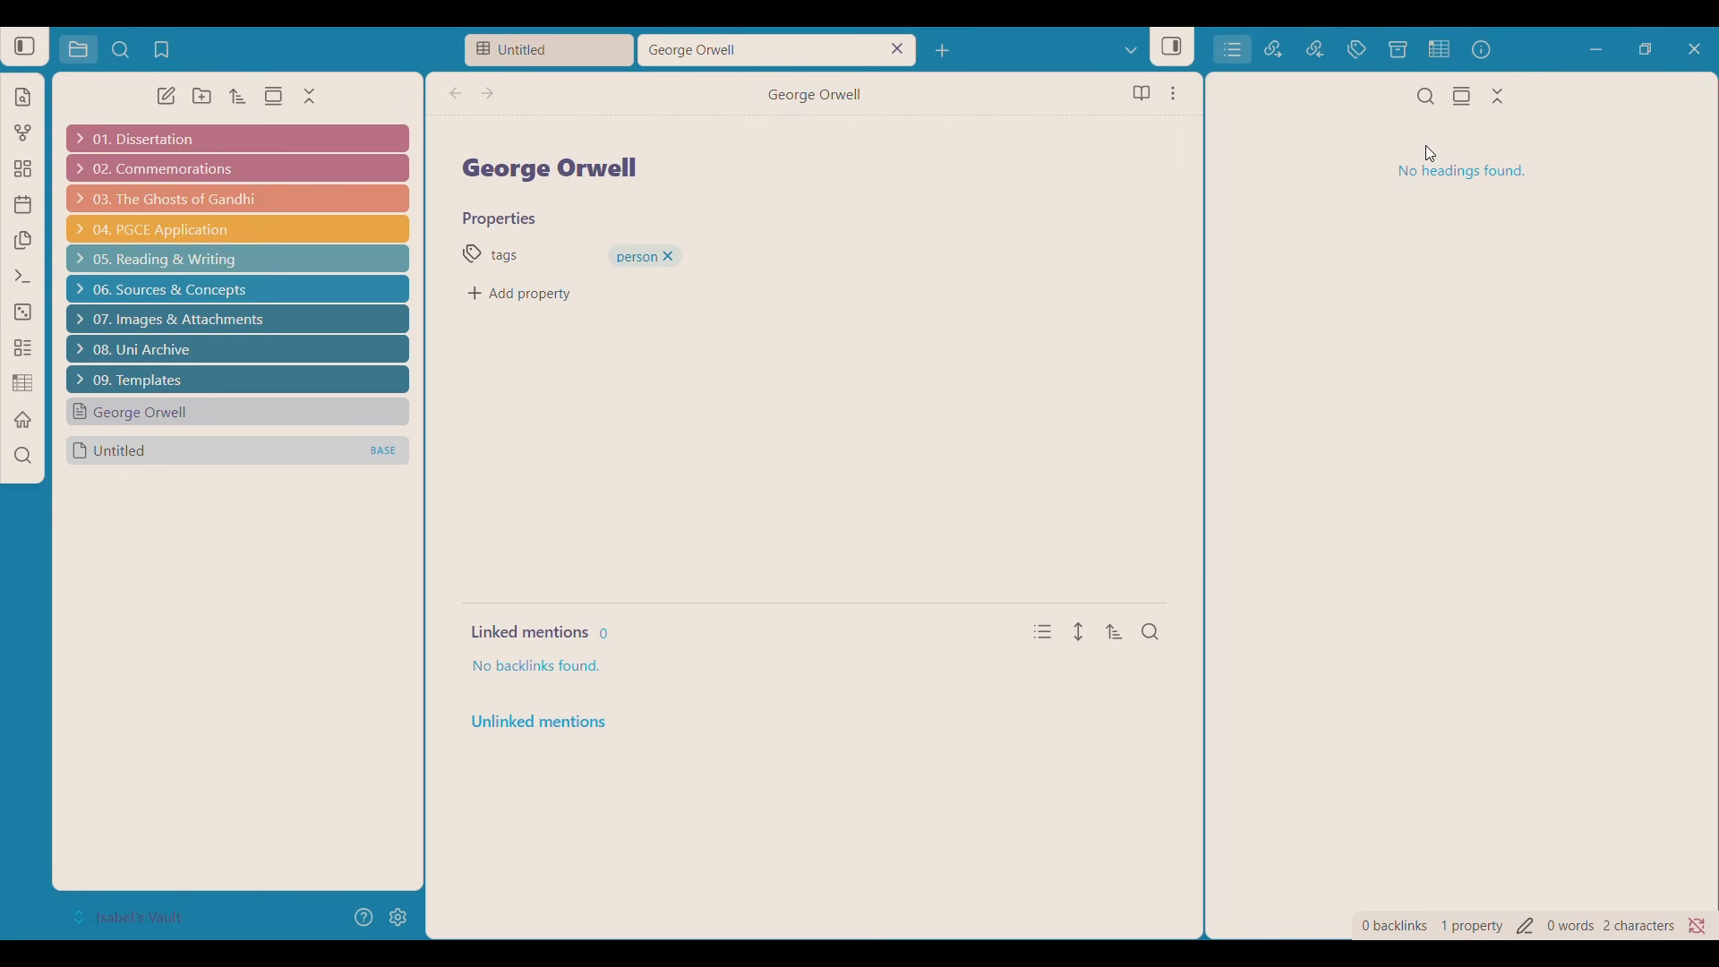
pyautogui.click(547, 385)
pyautogui.write('# Biography')
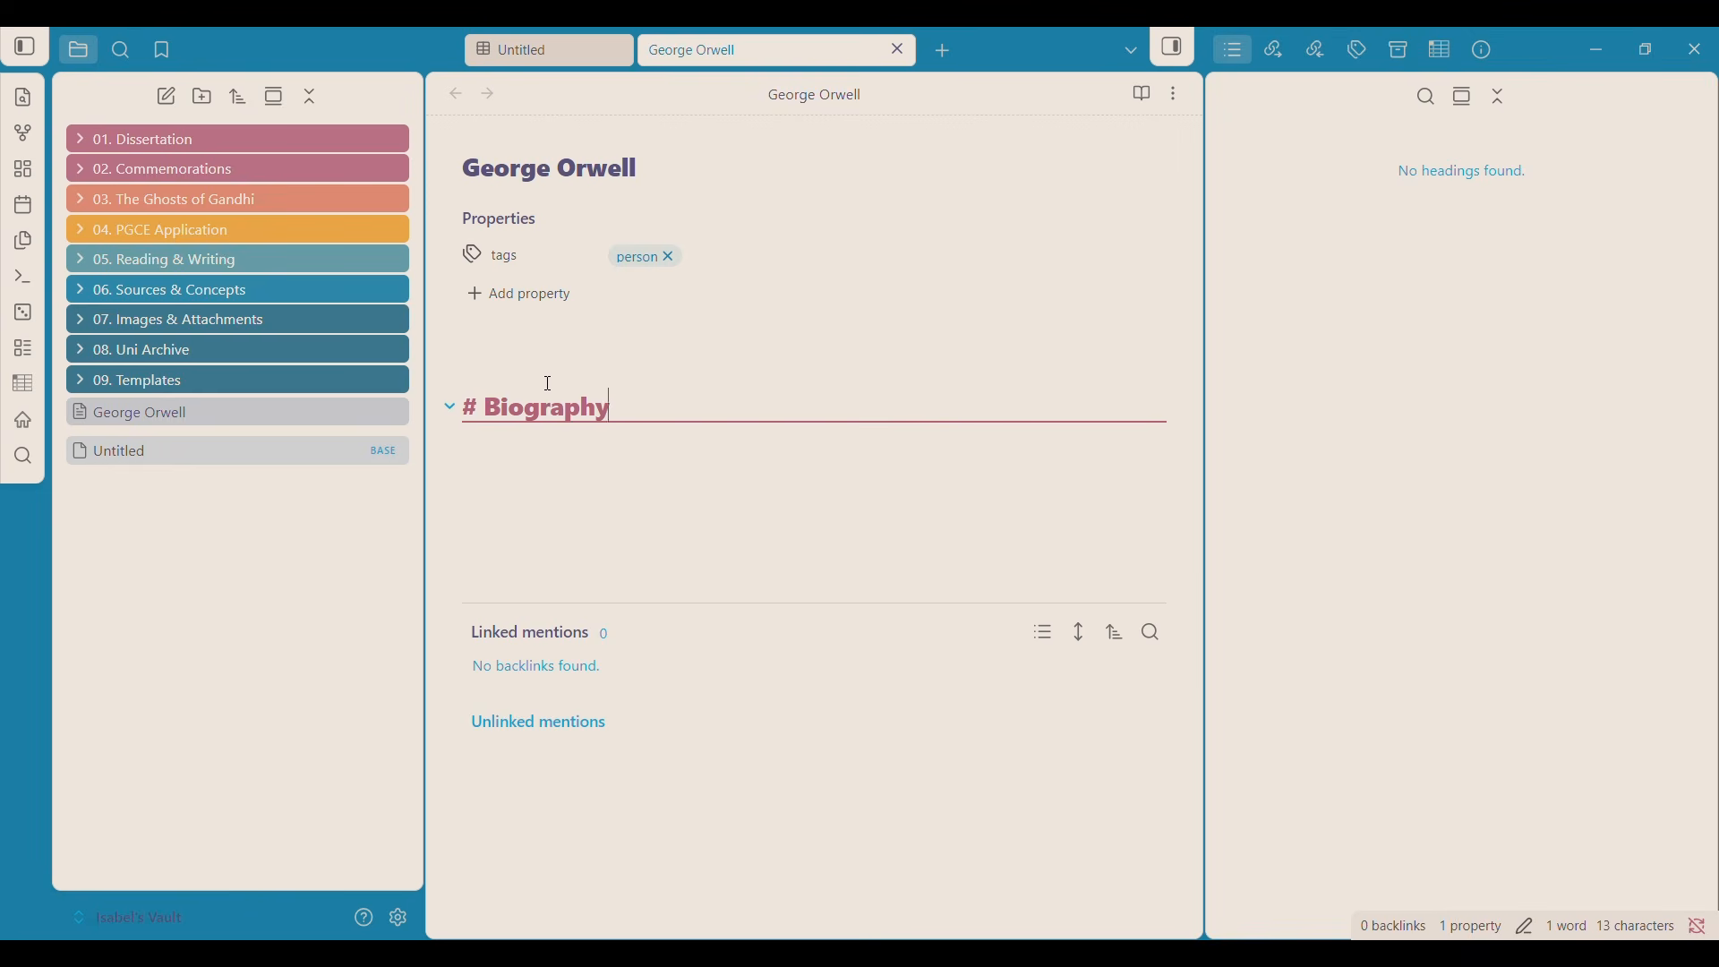
pyautogui.press('Return')
pyautogui.click(1303, 141)
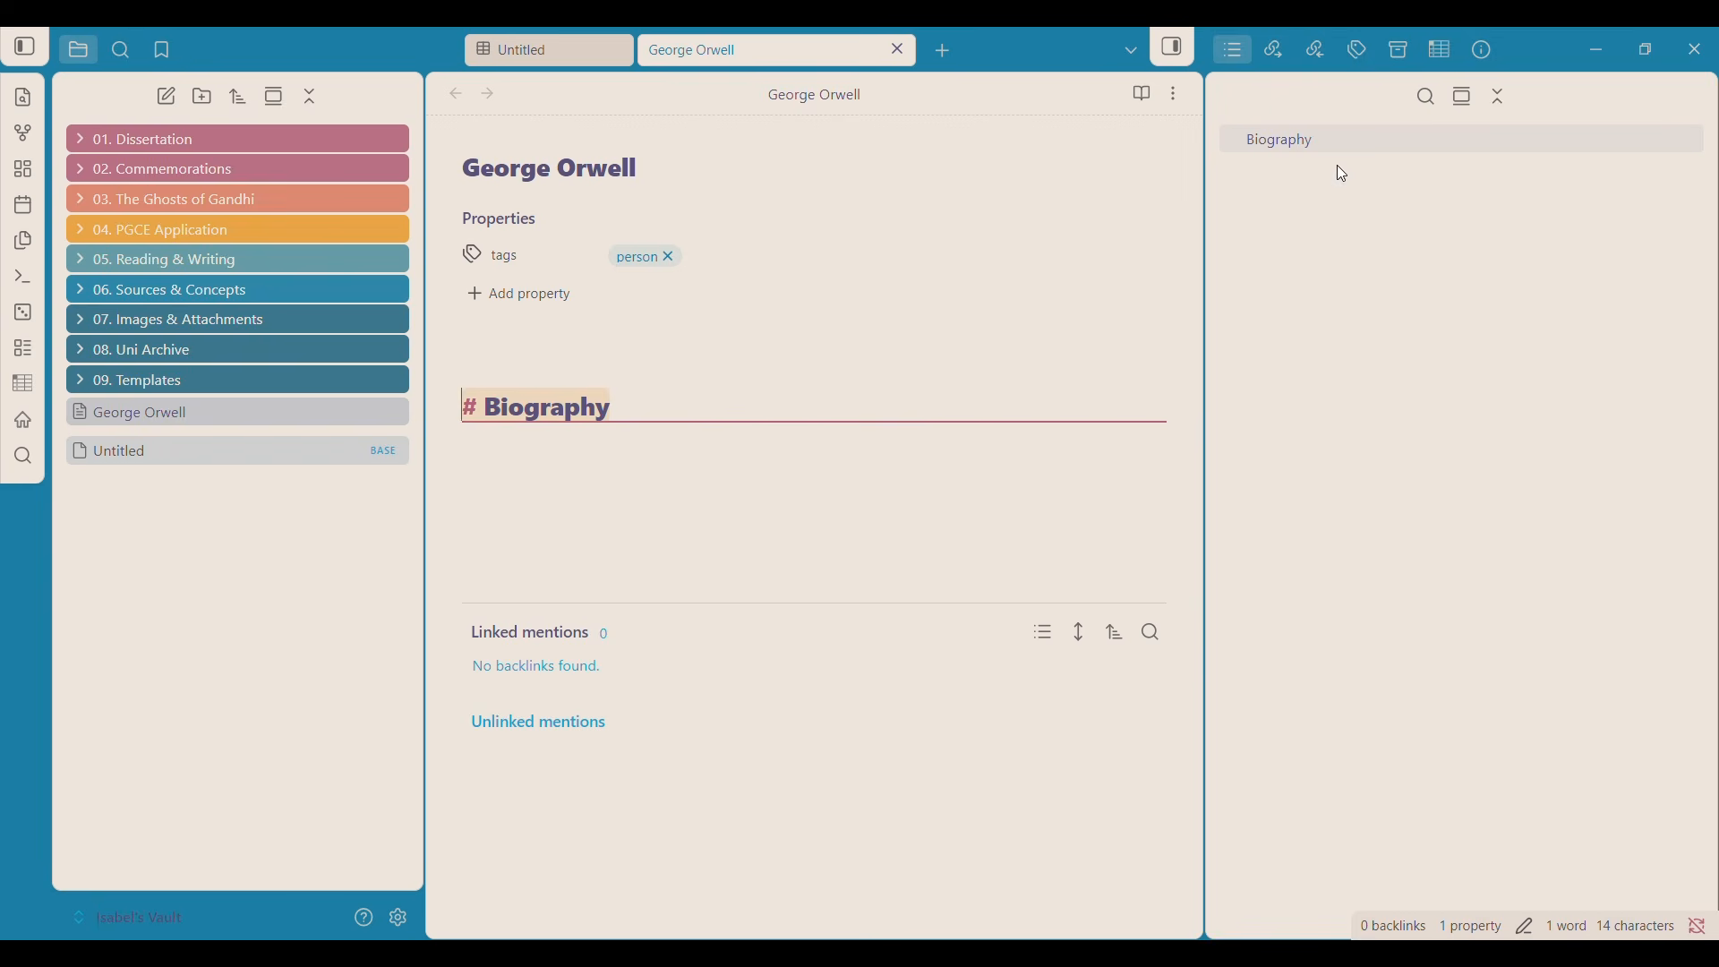
# View the note's backlinks, outgoing links and file properties in the sidebar.
pyautogui.click(1274, 50)
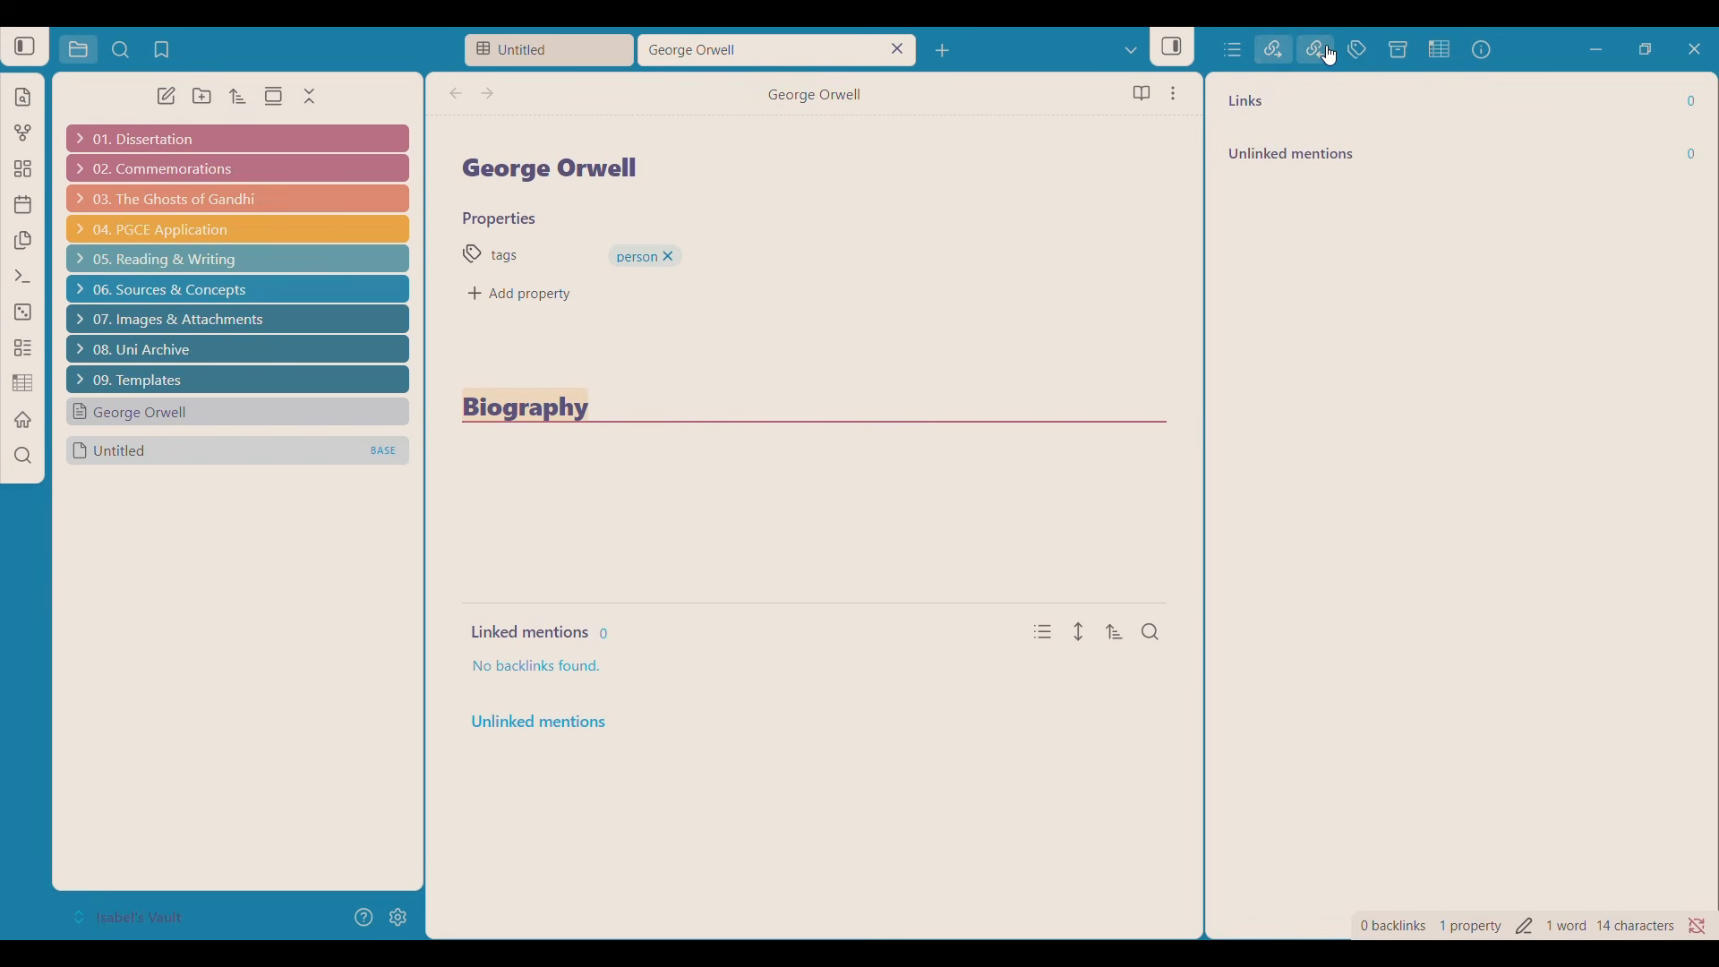
pyautogui.click(1331, 56)
pyautogui.click(1490, 52)
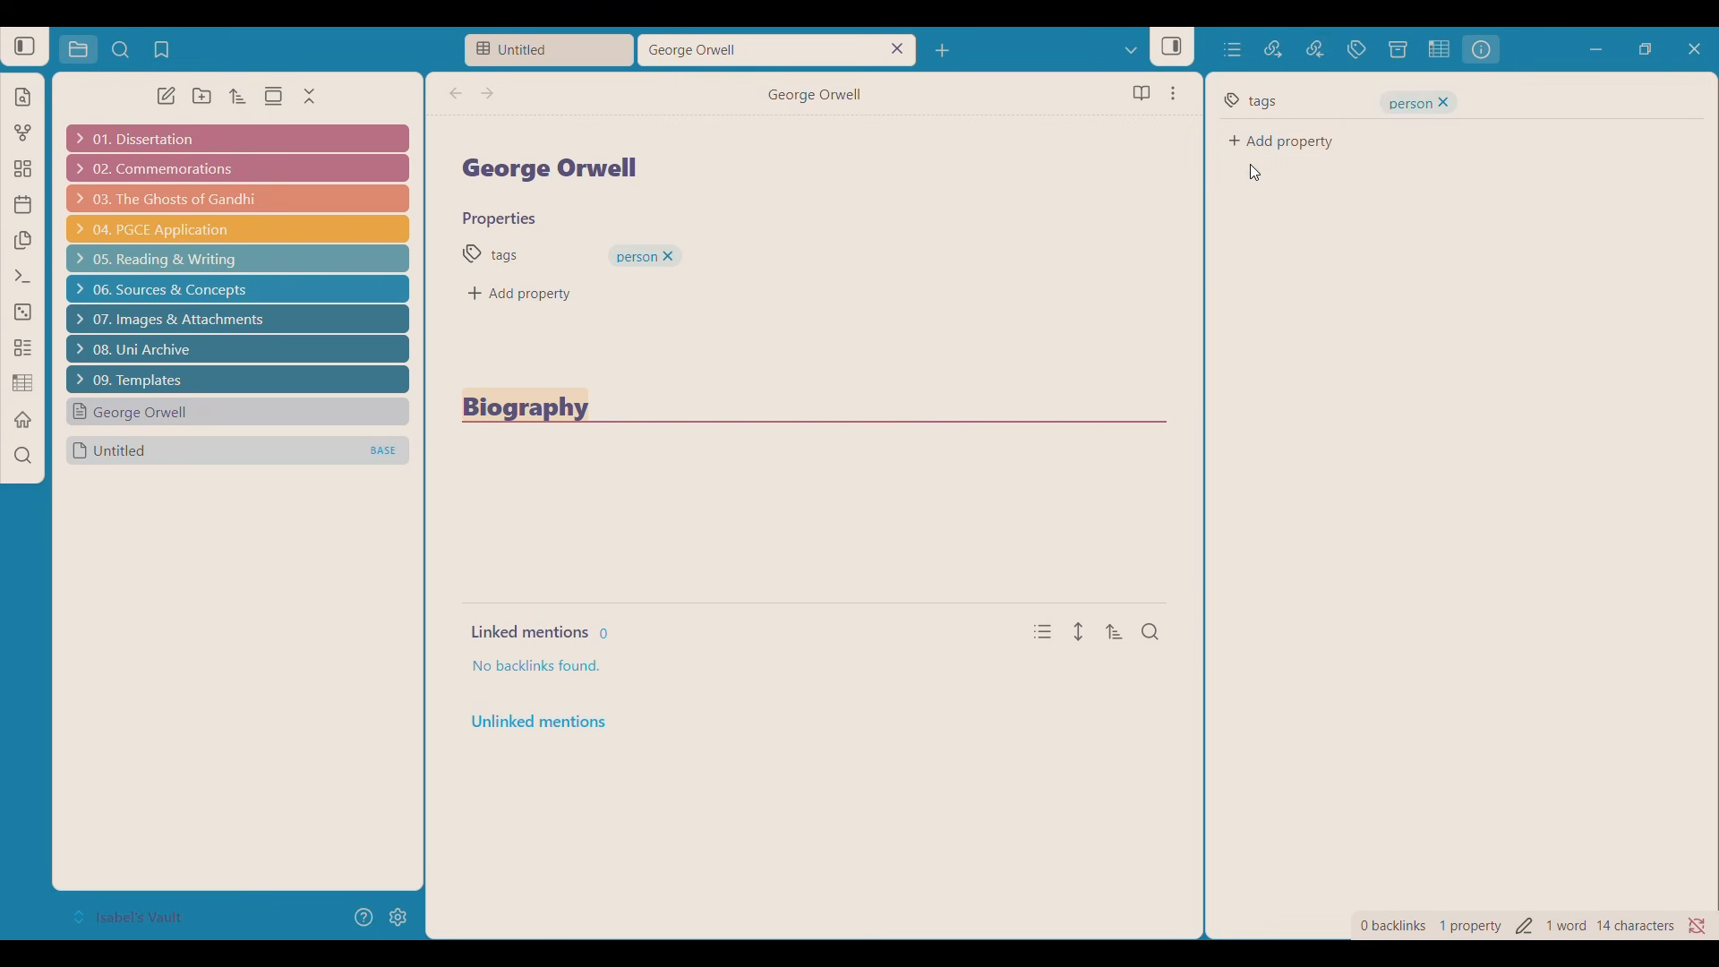
# Add a related property to the note through the sidebar with the value 1984.
pyautogui.click(1286, 143)
pyautogui.click(1334, 311)
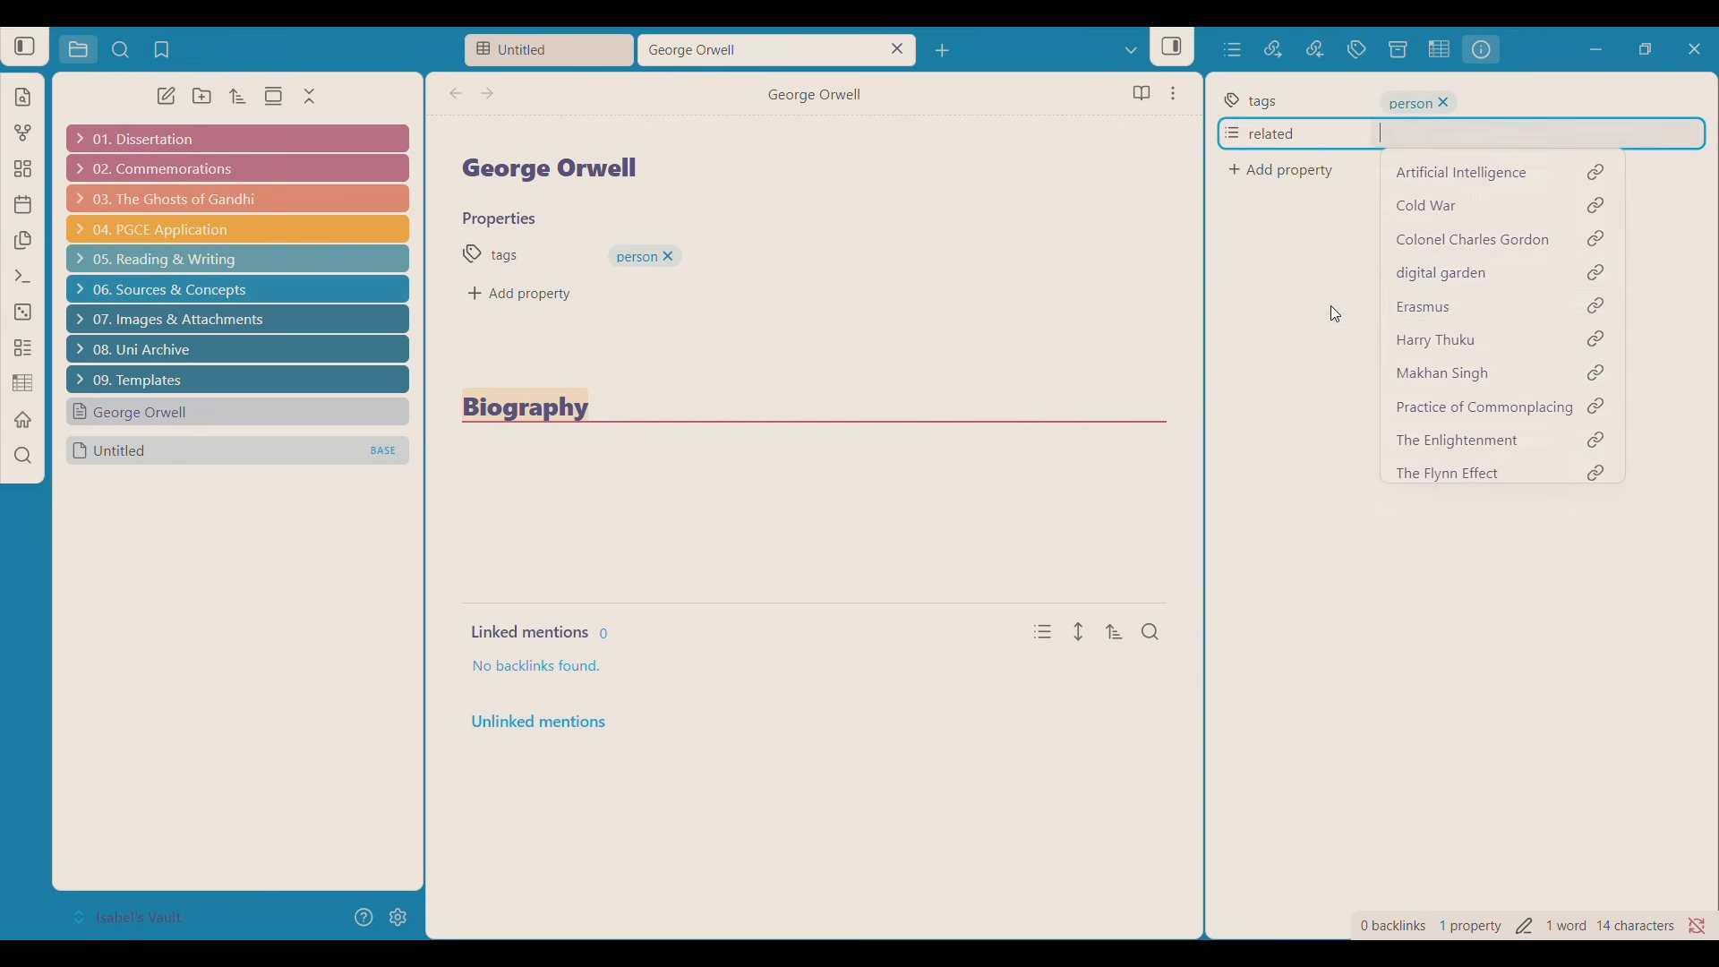
pyautogui.write('1983')
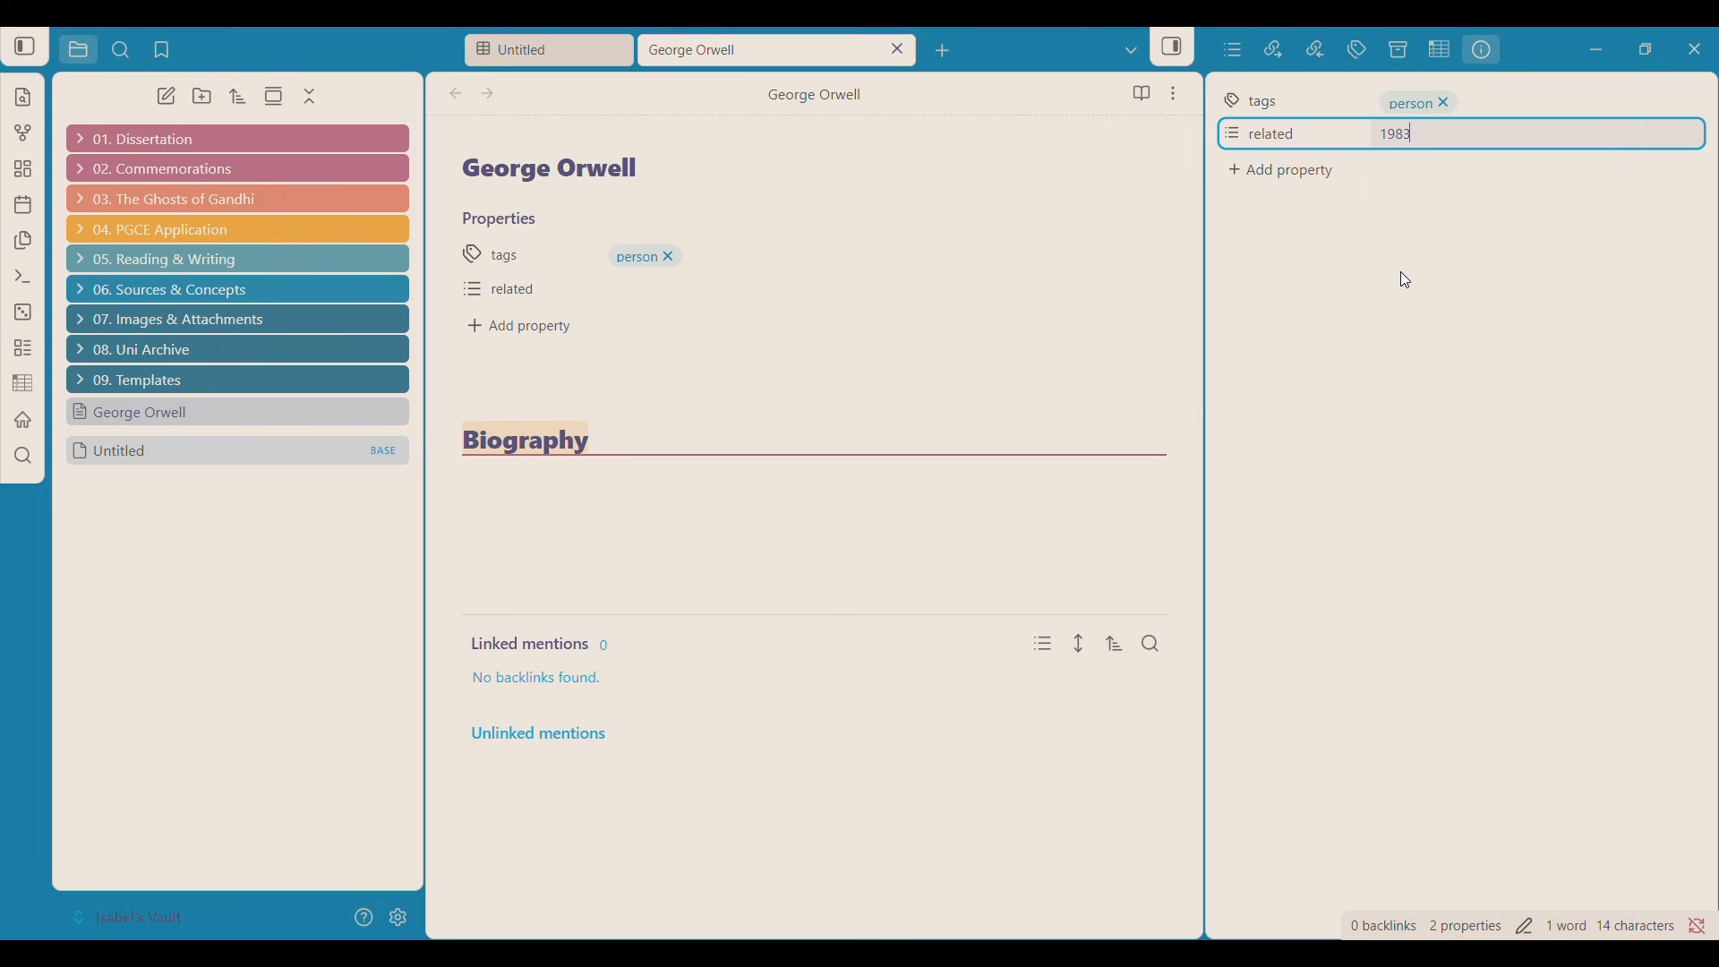
pyautogui.press('BackSpace')
pyautogui.write('4')
pyautogui.press('Return')
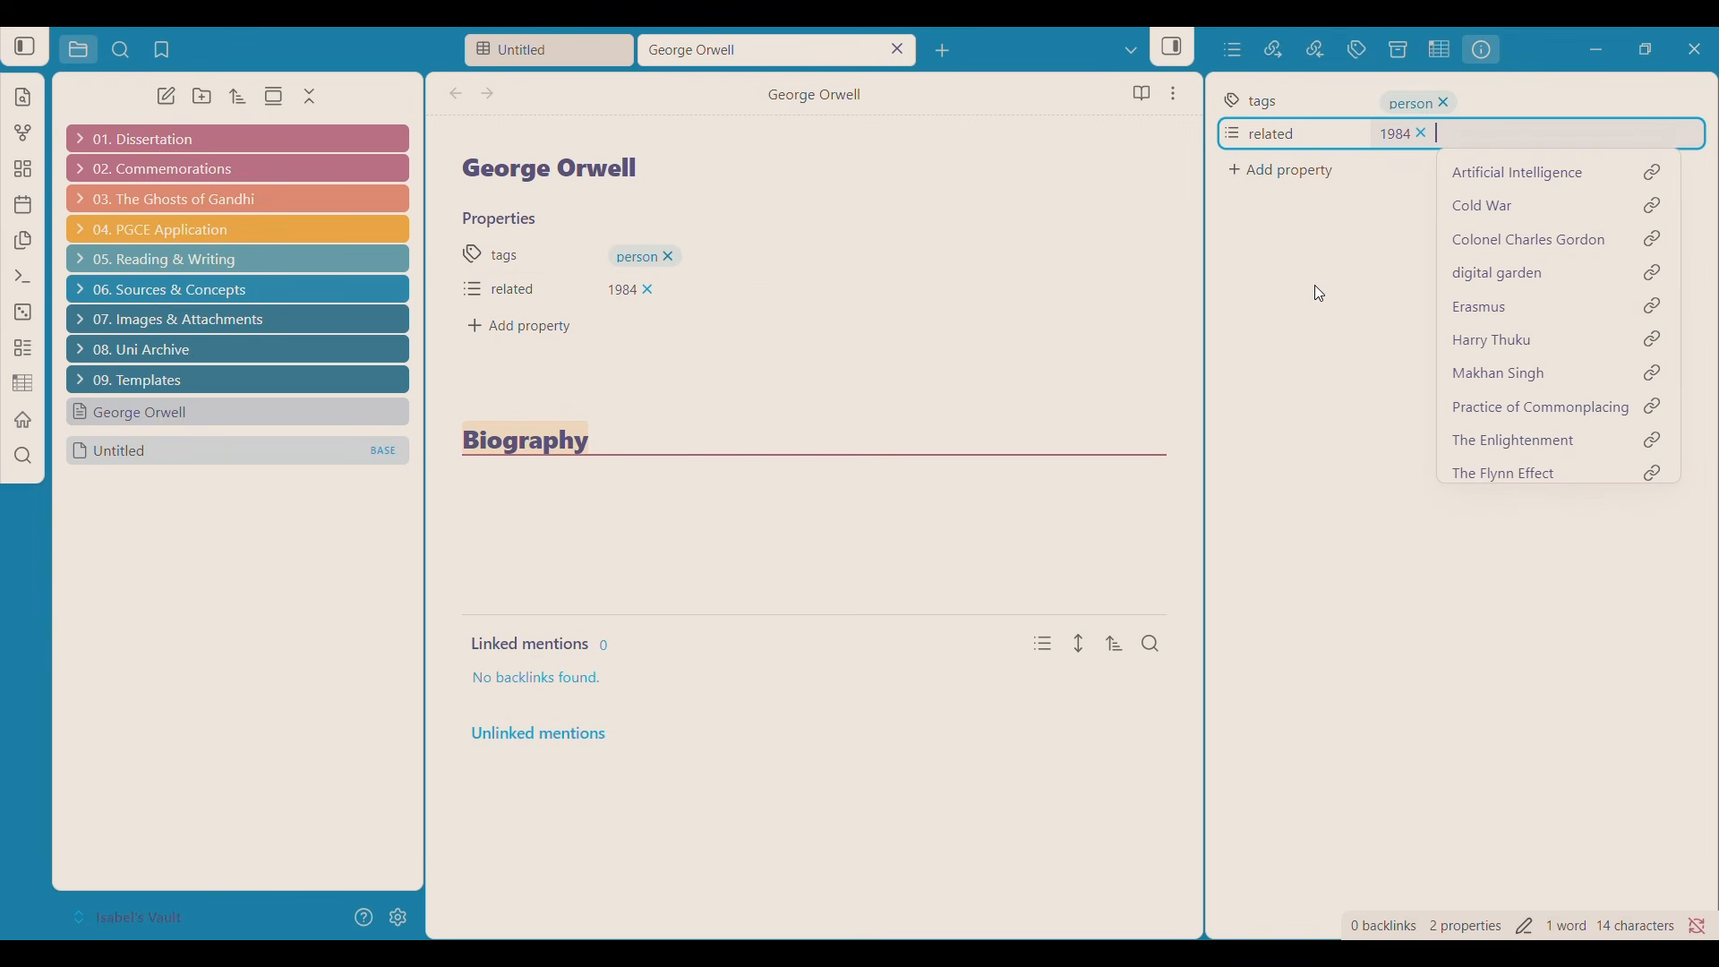
pyautogui.click(739, 395)
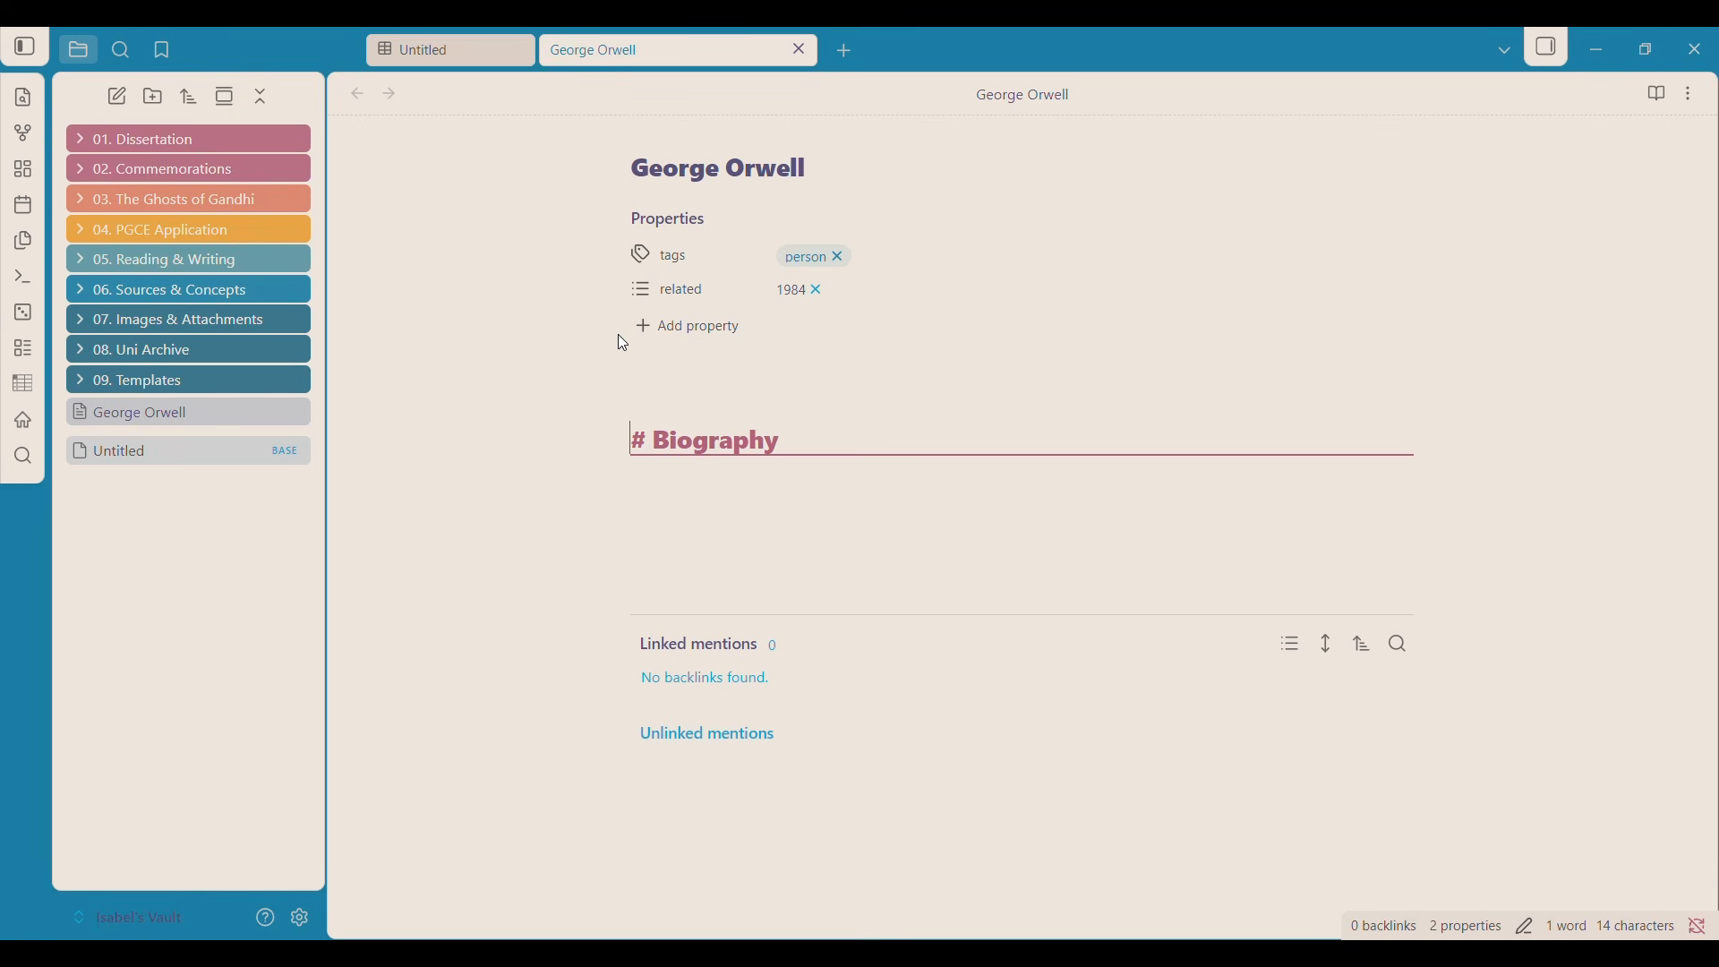
# Create a second base in a new tab and look through its unfiltered list of vault files.
pyautogui.click(855, 51)
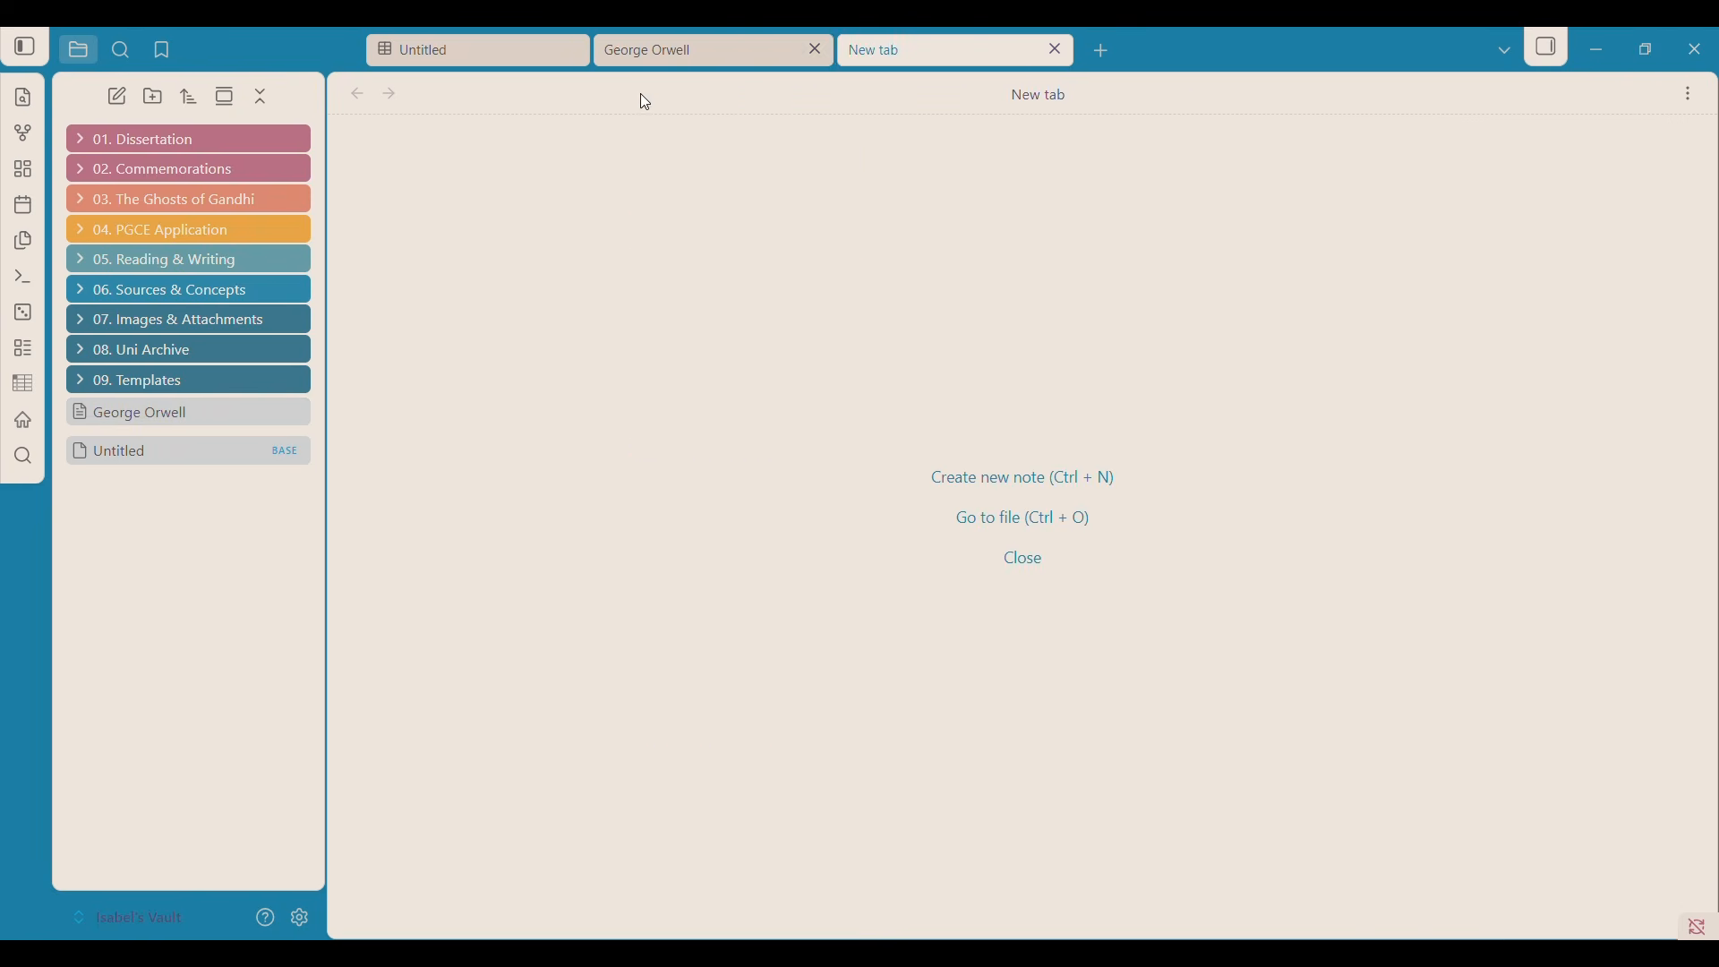
pyautogui.click(25, 353)
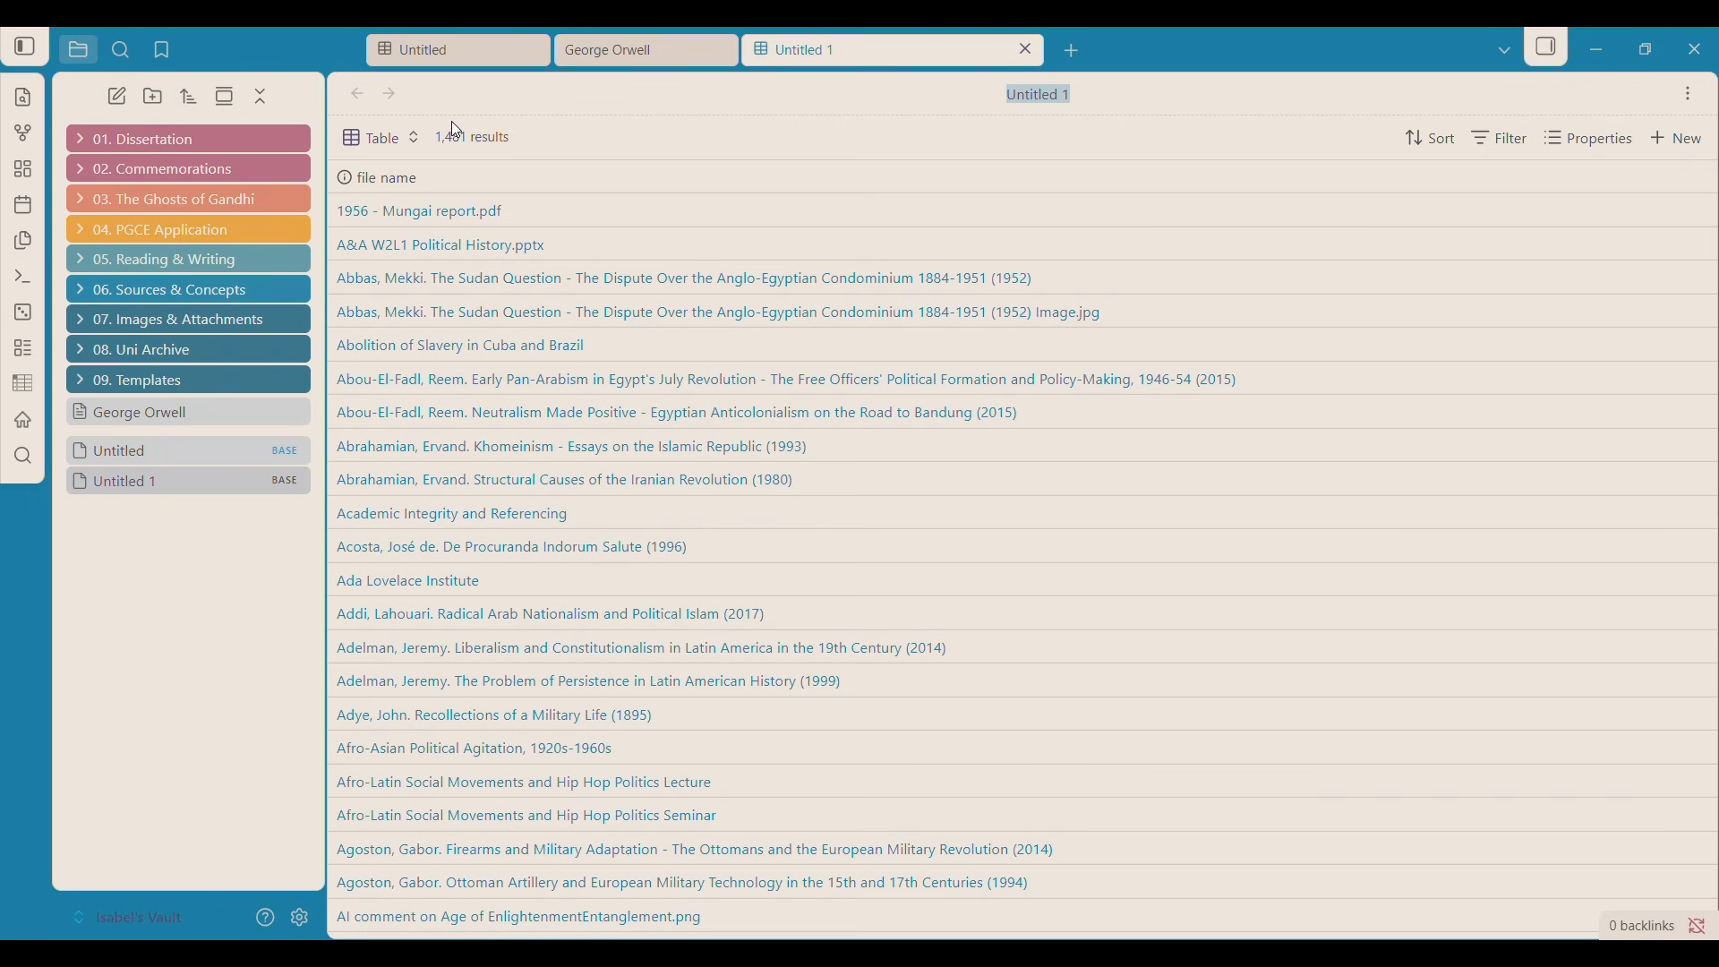
pyautogui.scroll(-15, 631, 513)
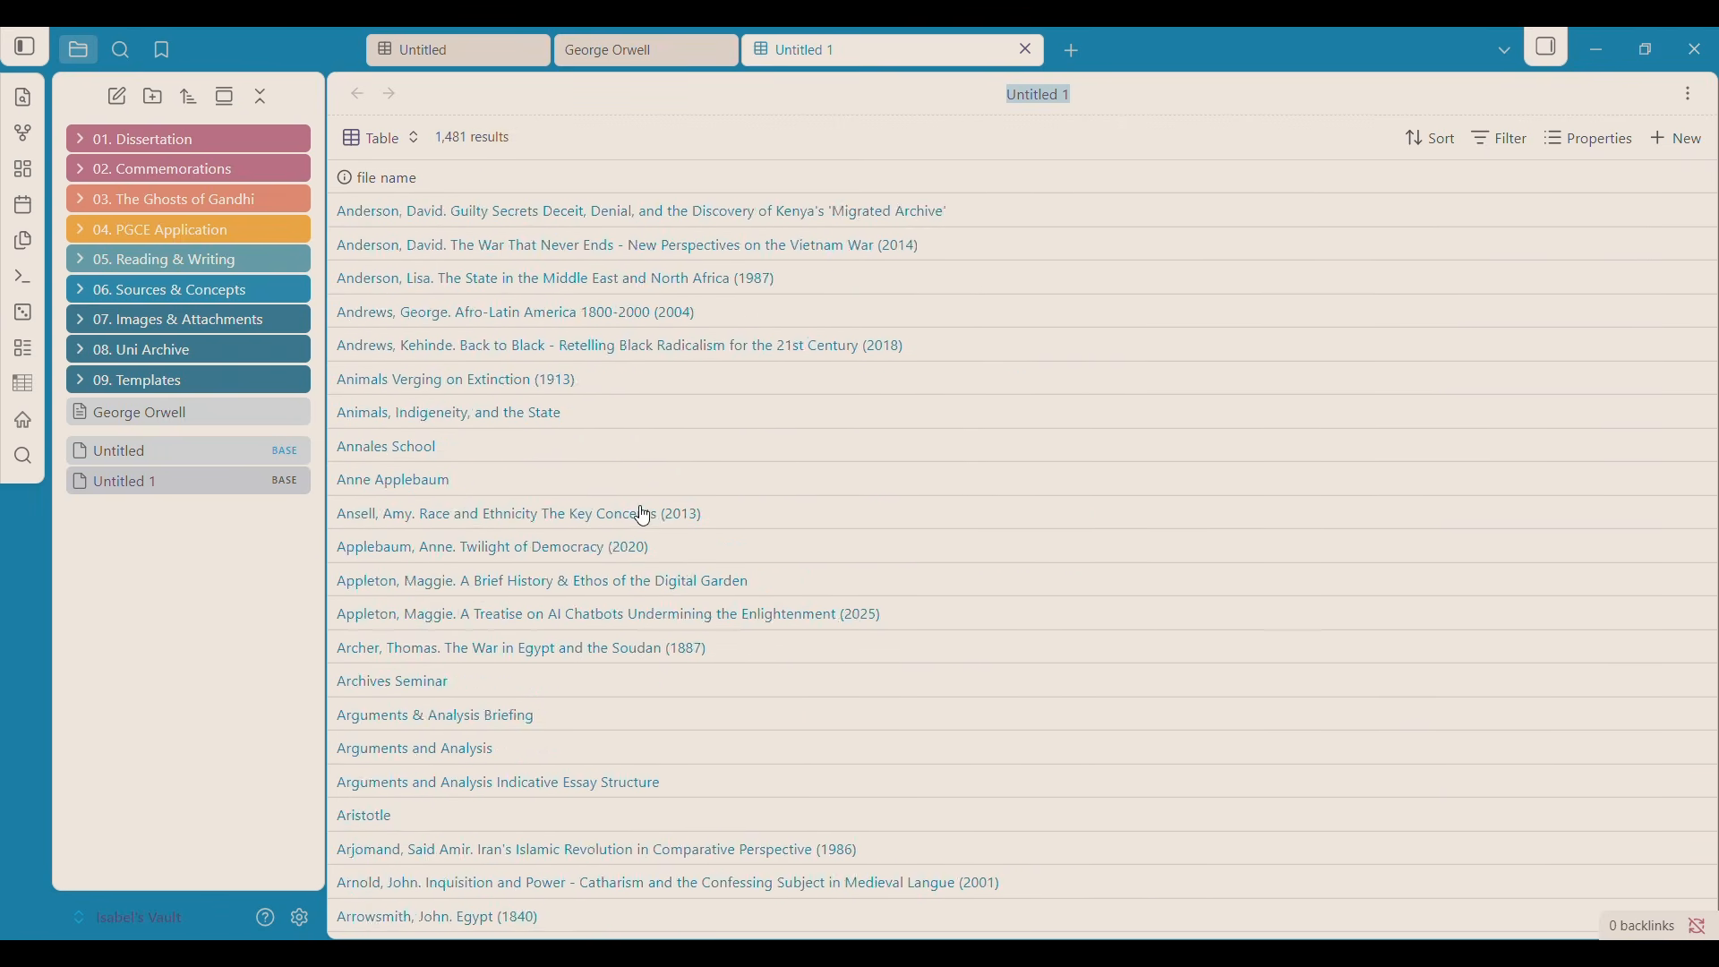
pyautogui.scroll(-15, 633, 524)
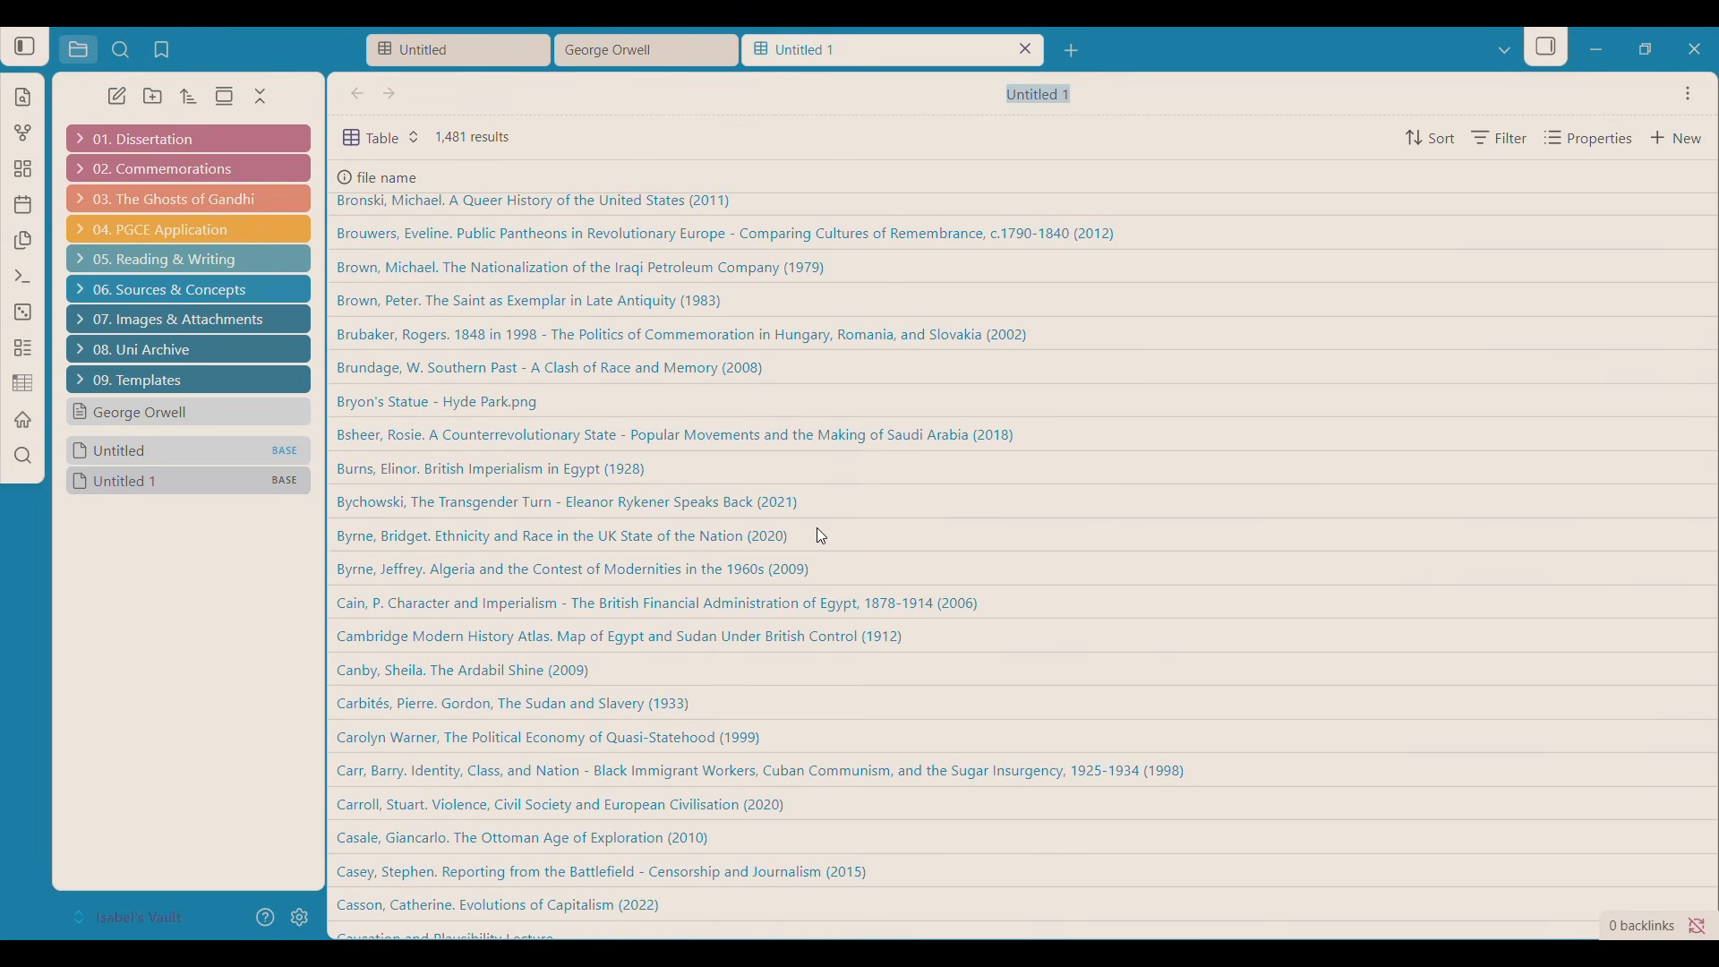
# Filter all views of the new base to files that have the tag reading.
pyautogui.click(1507, 141)
pyautogui.click(1160, 179)
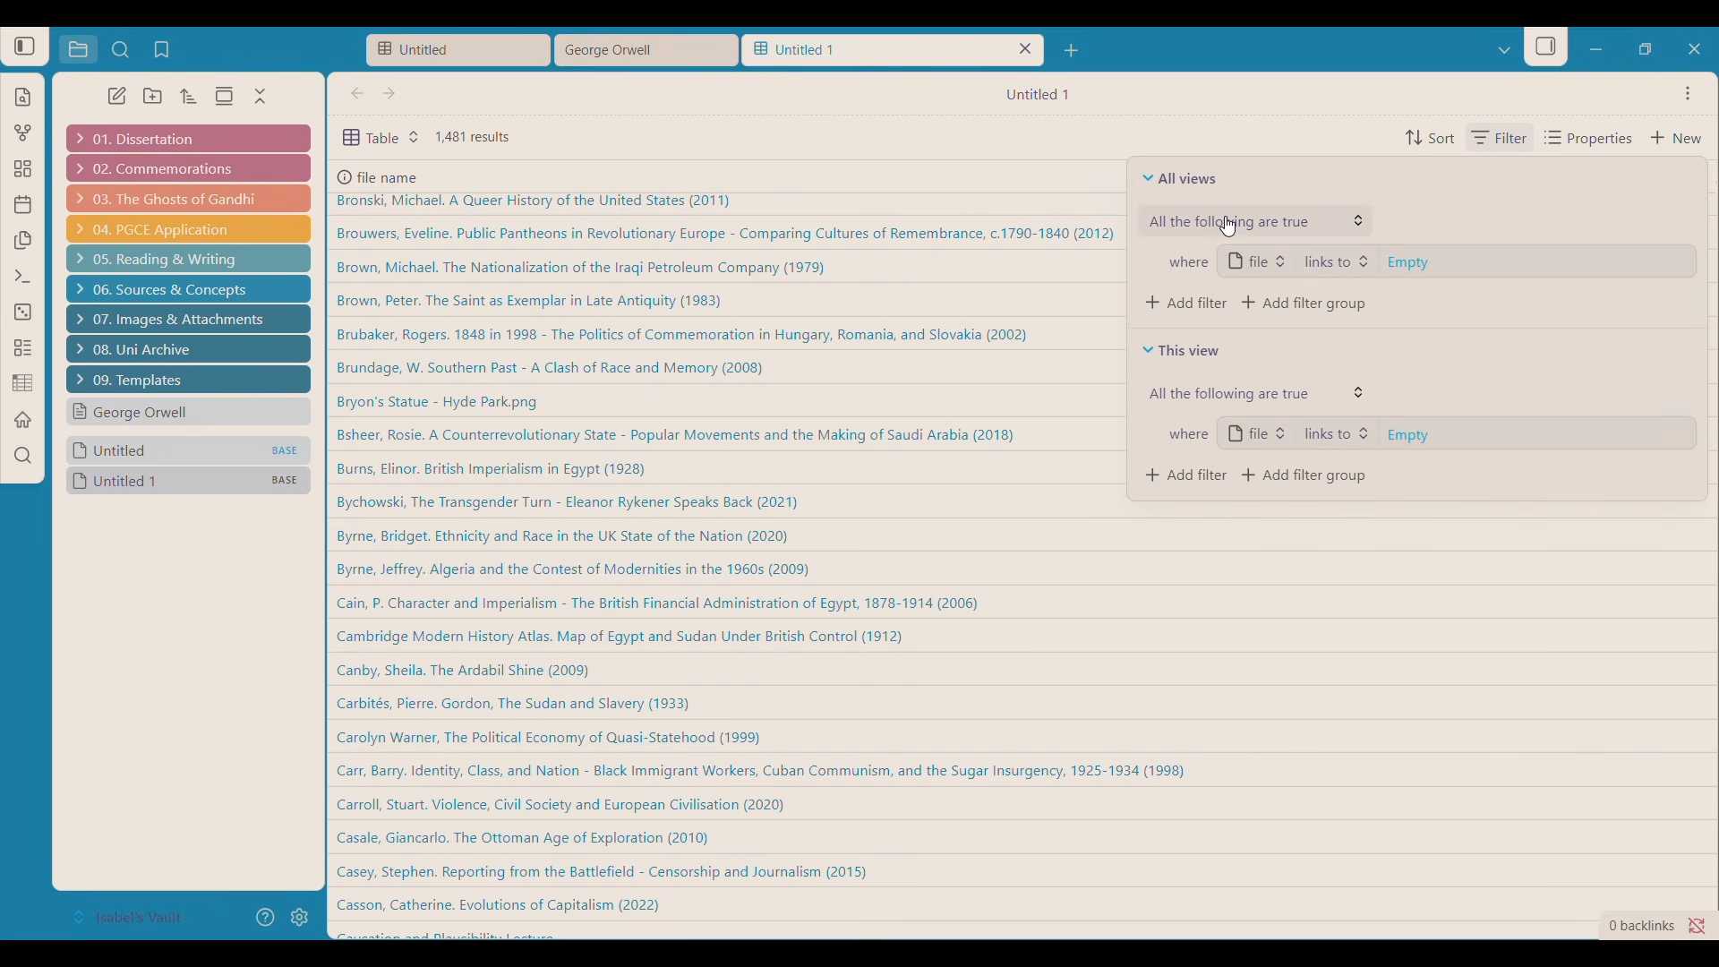
pyautogui.click(1263, 260)
pyautogui.press('Escape')
pyautogui.click(1343, 262)
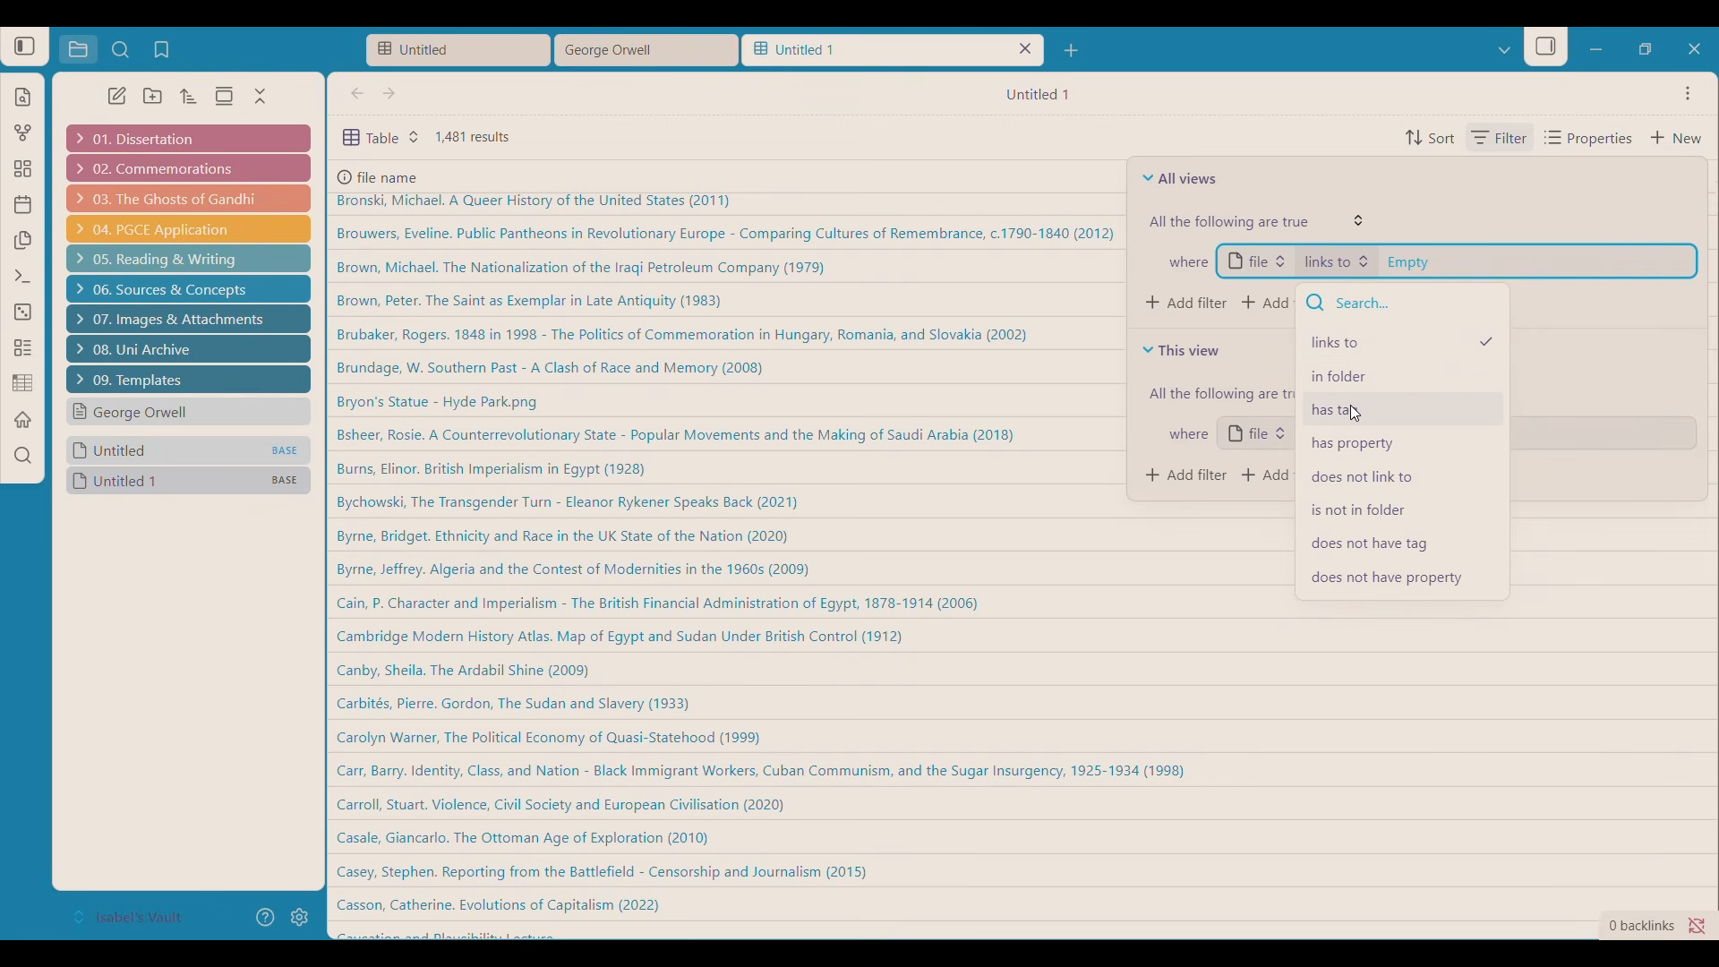
pyautogui.click(1403, 408)
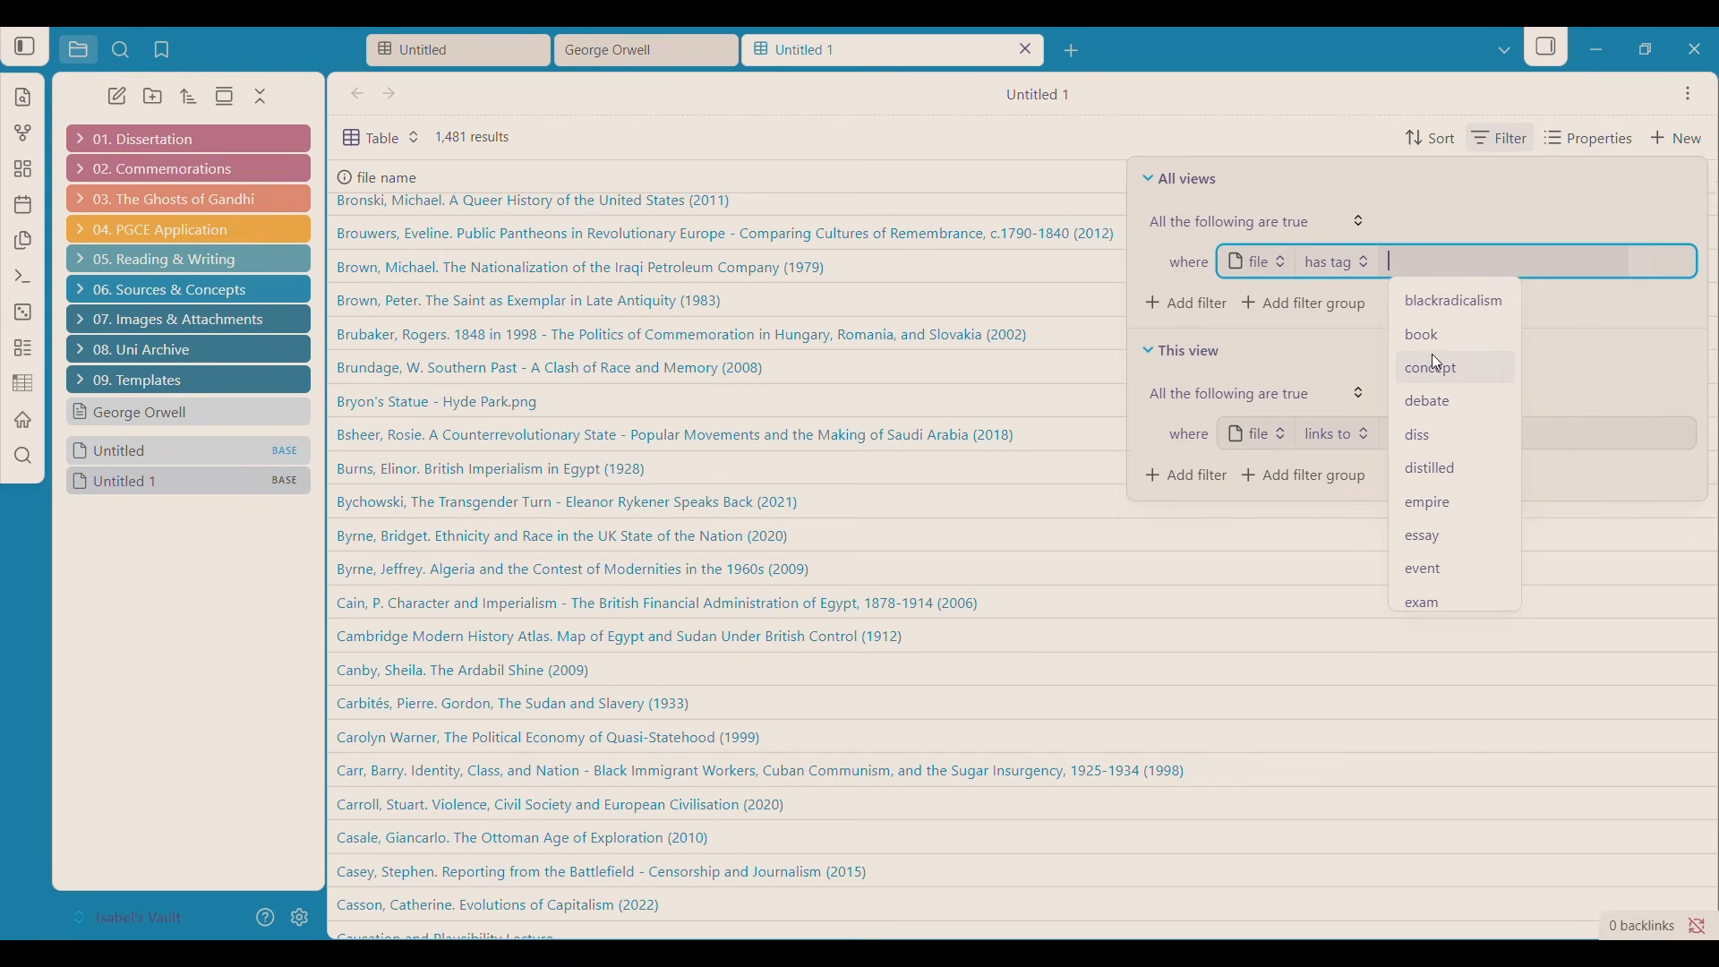
pyautogui.scroll(-10, 1439, 376)
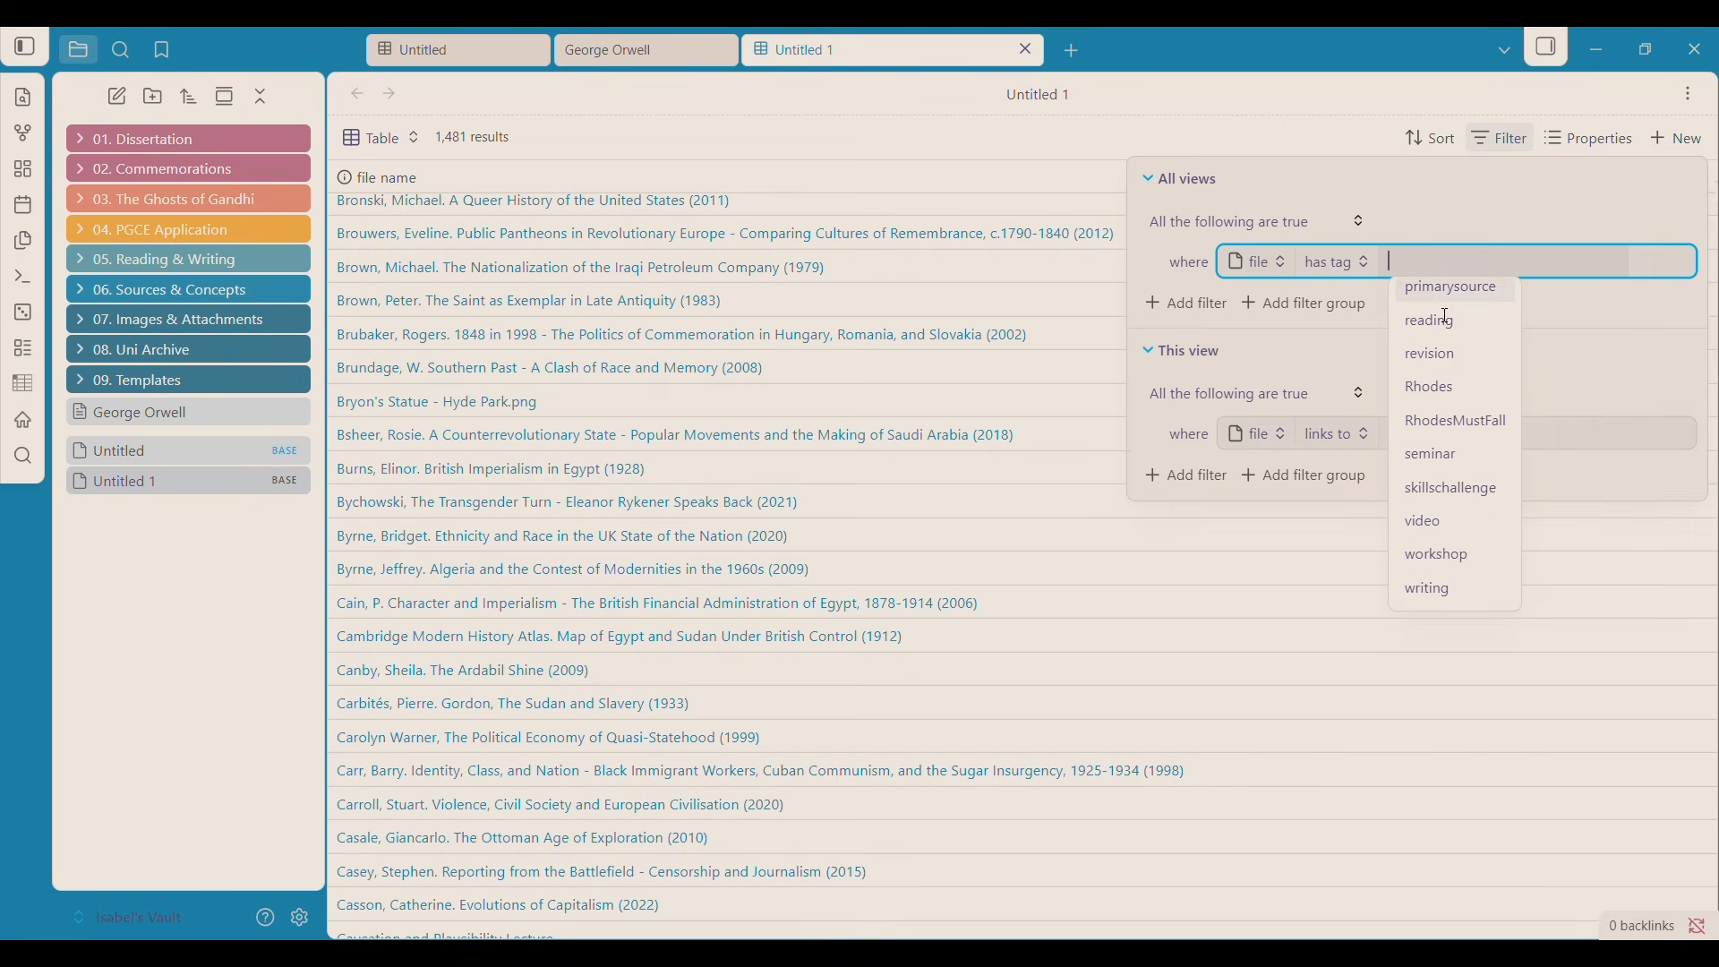
pyautogui.scroll(3, 1457, 353)
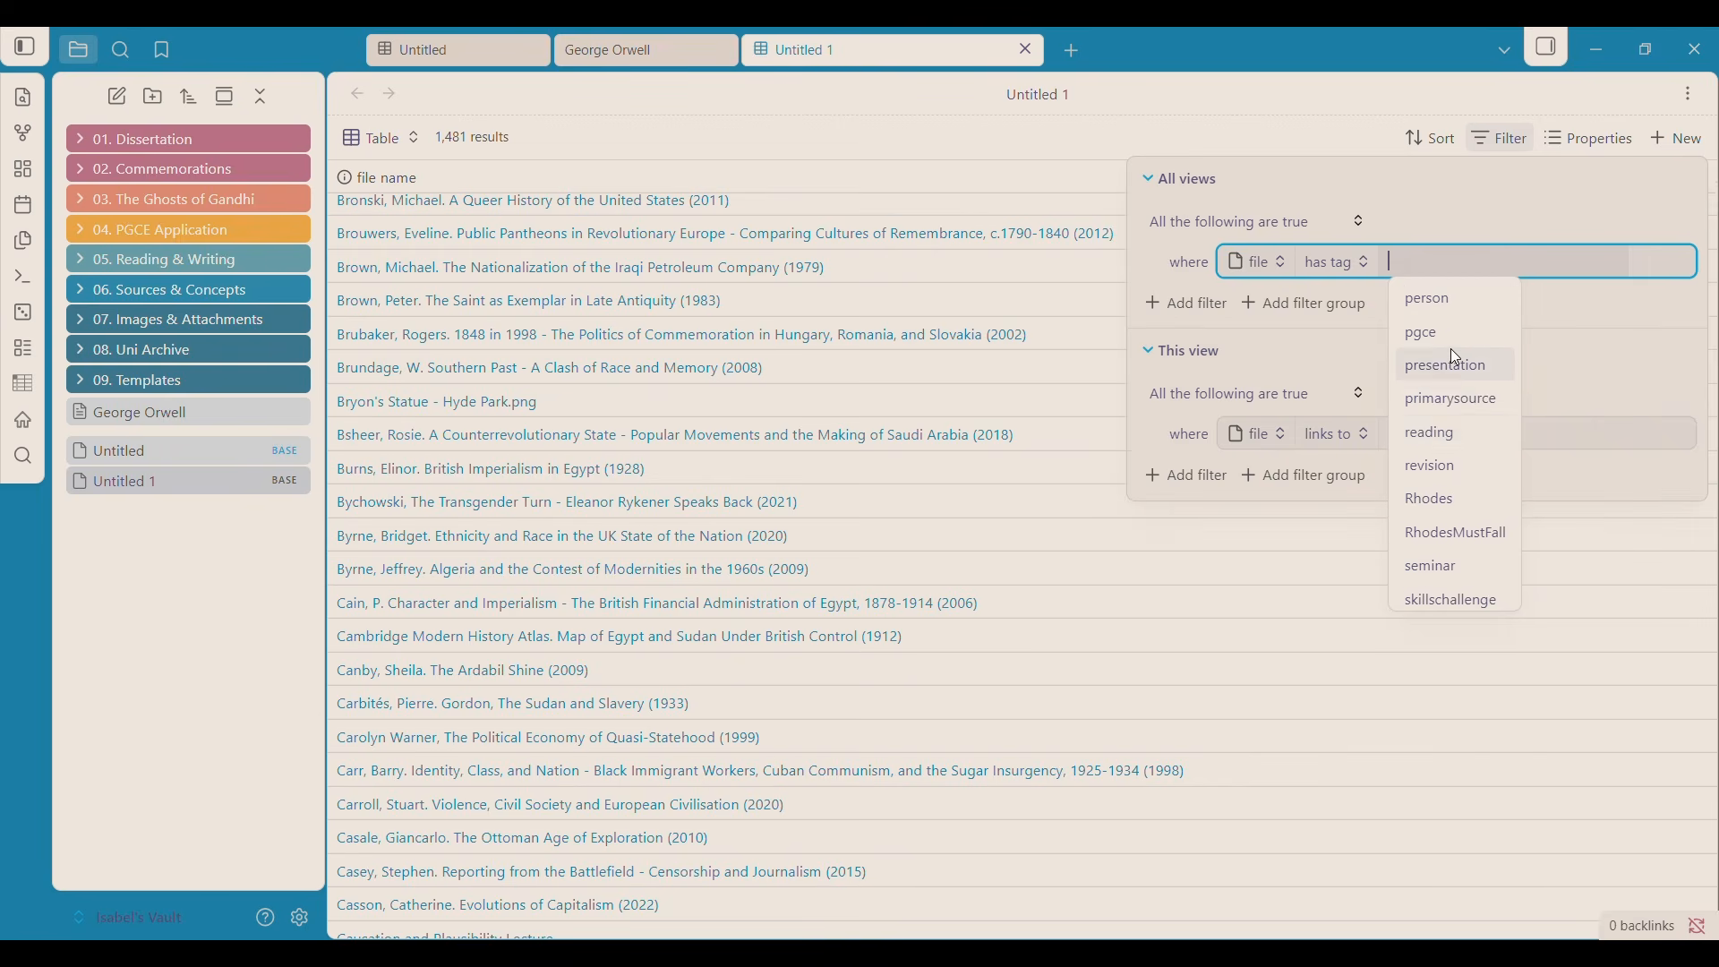
pyautogui.click(1441, 433)
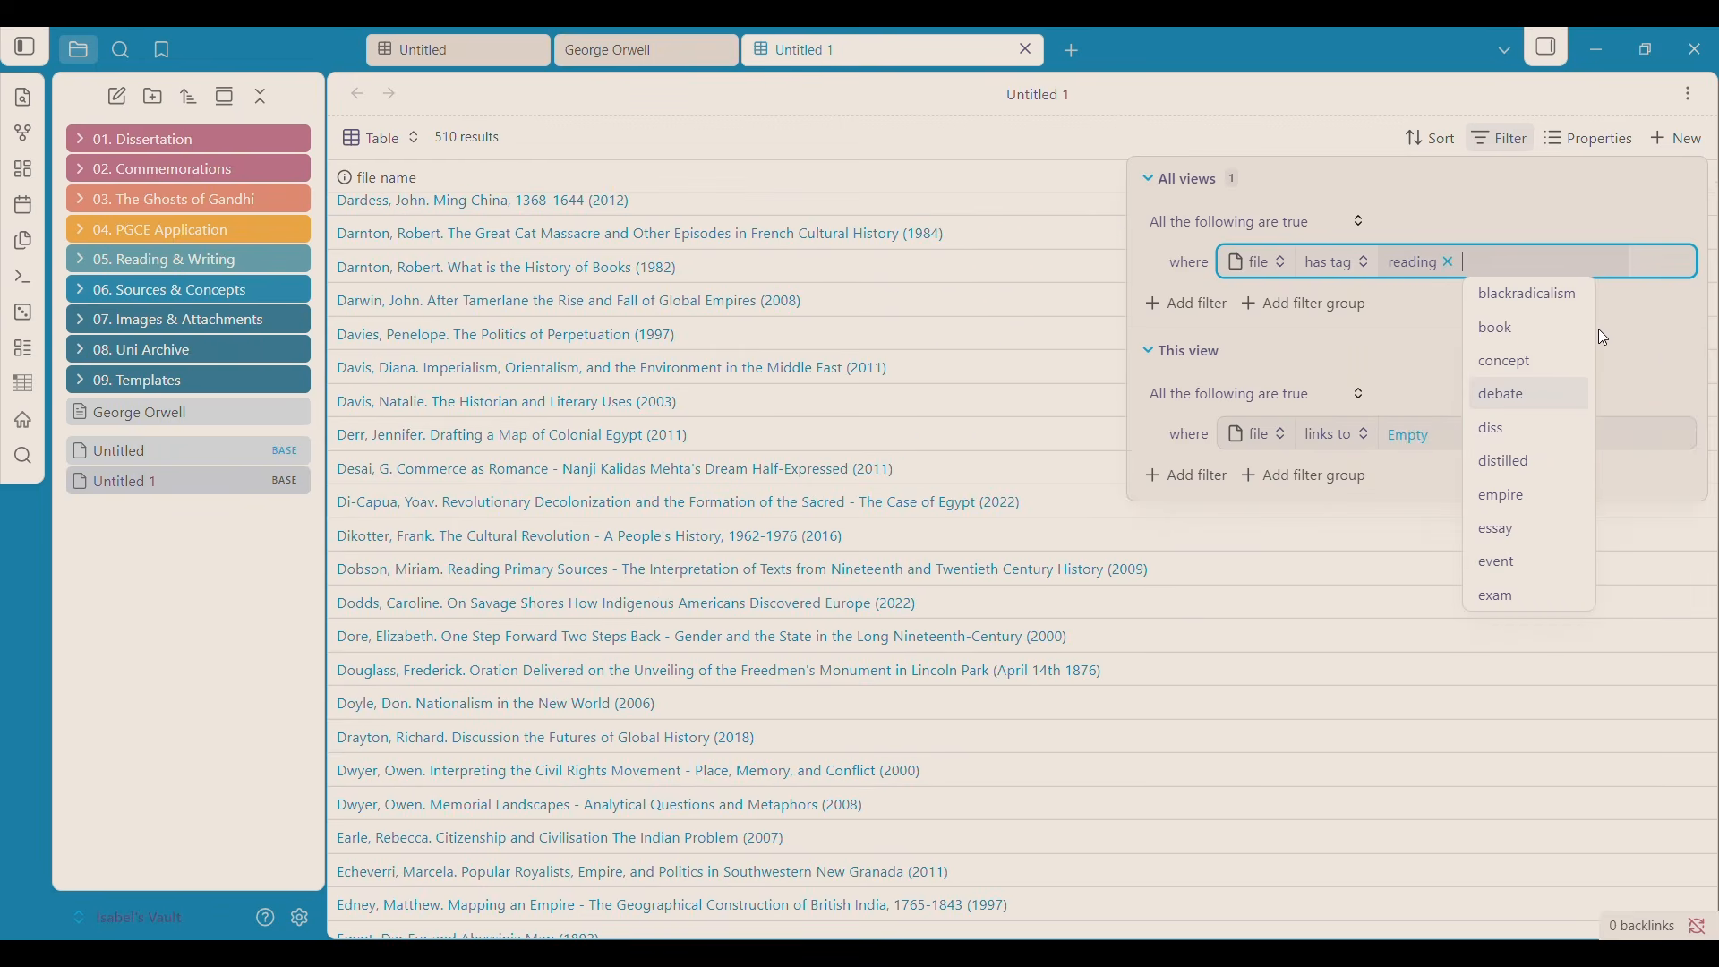
pyautogui.click(1069, 135)
pyautogui.click(1071, 127)
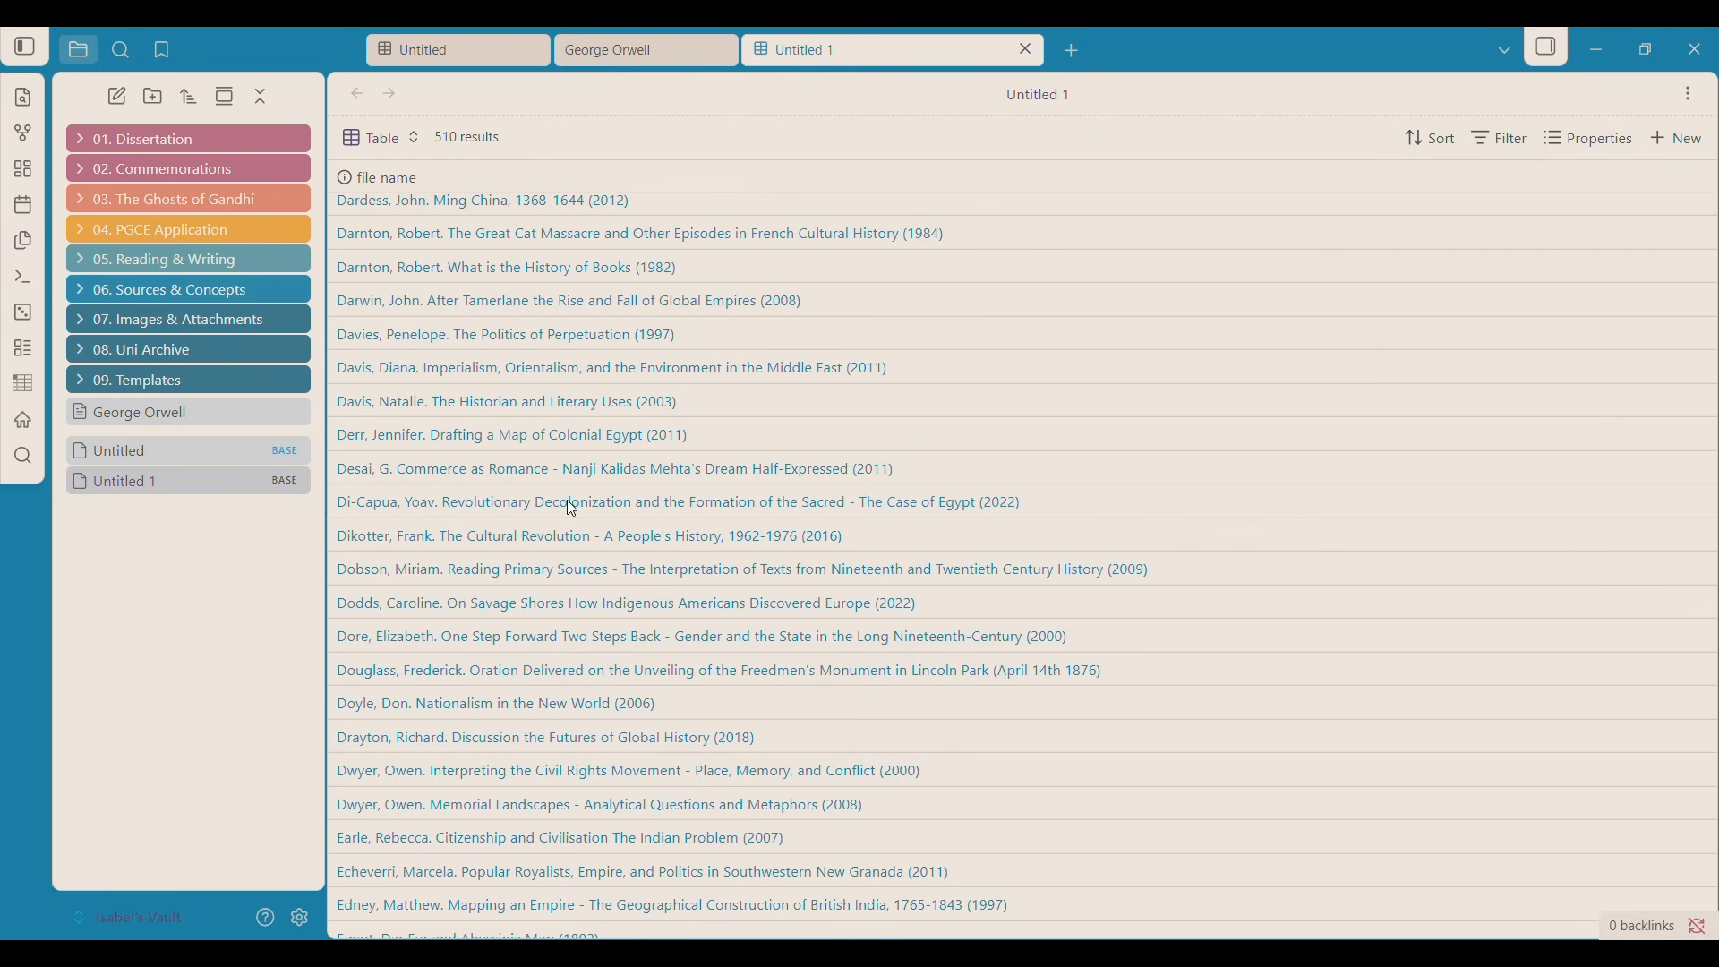
# Show the author, module and year properties as columns in the filtered base.
pyautogui.scroll(-12, 859, 513)
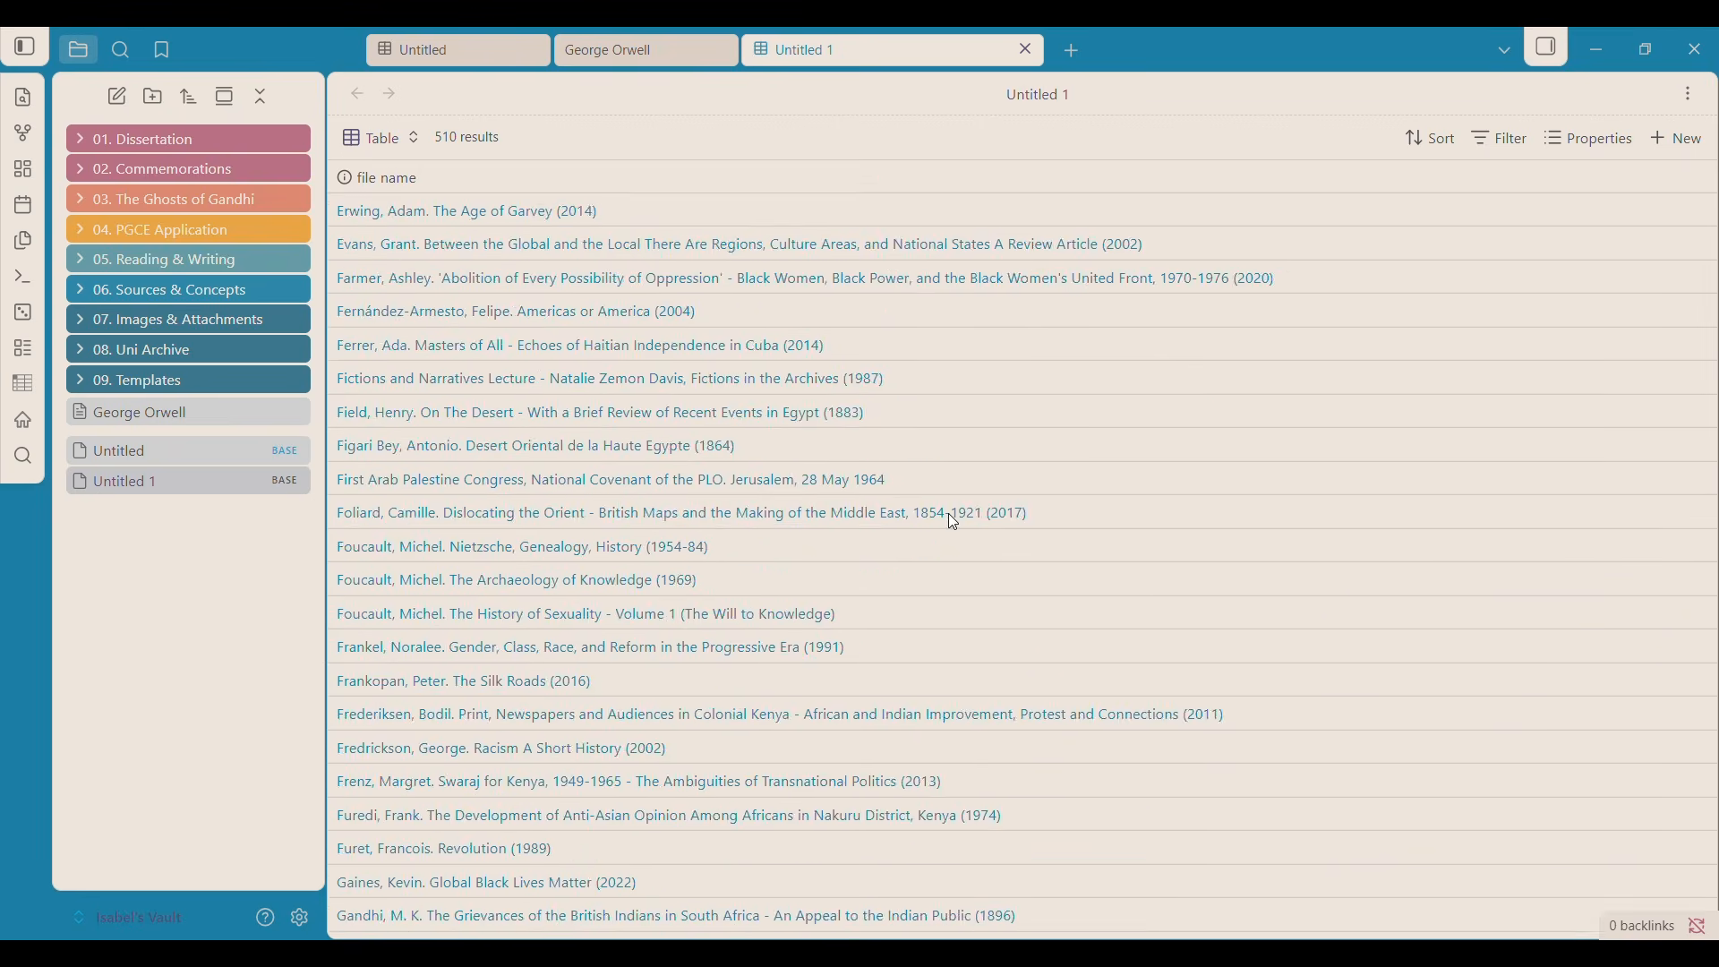
pyautogui.scroll(8, 953, 522)
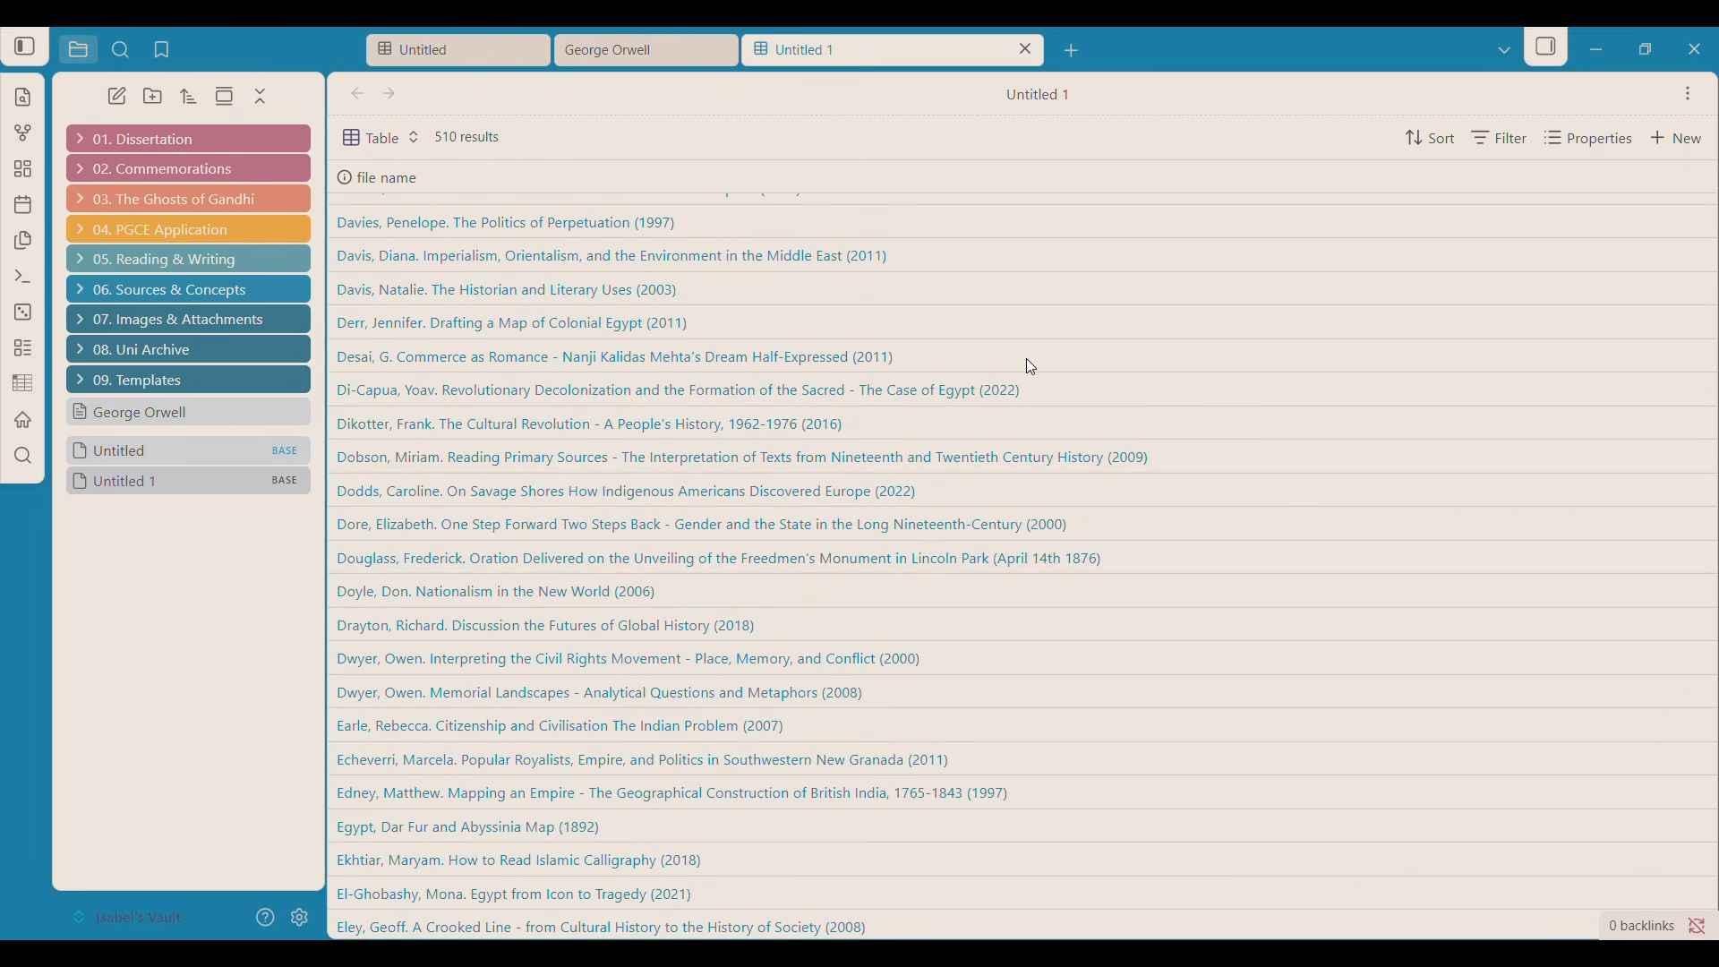
pyautogui.scroll(15, 497, 202)
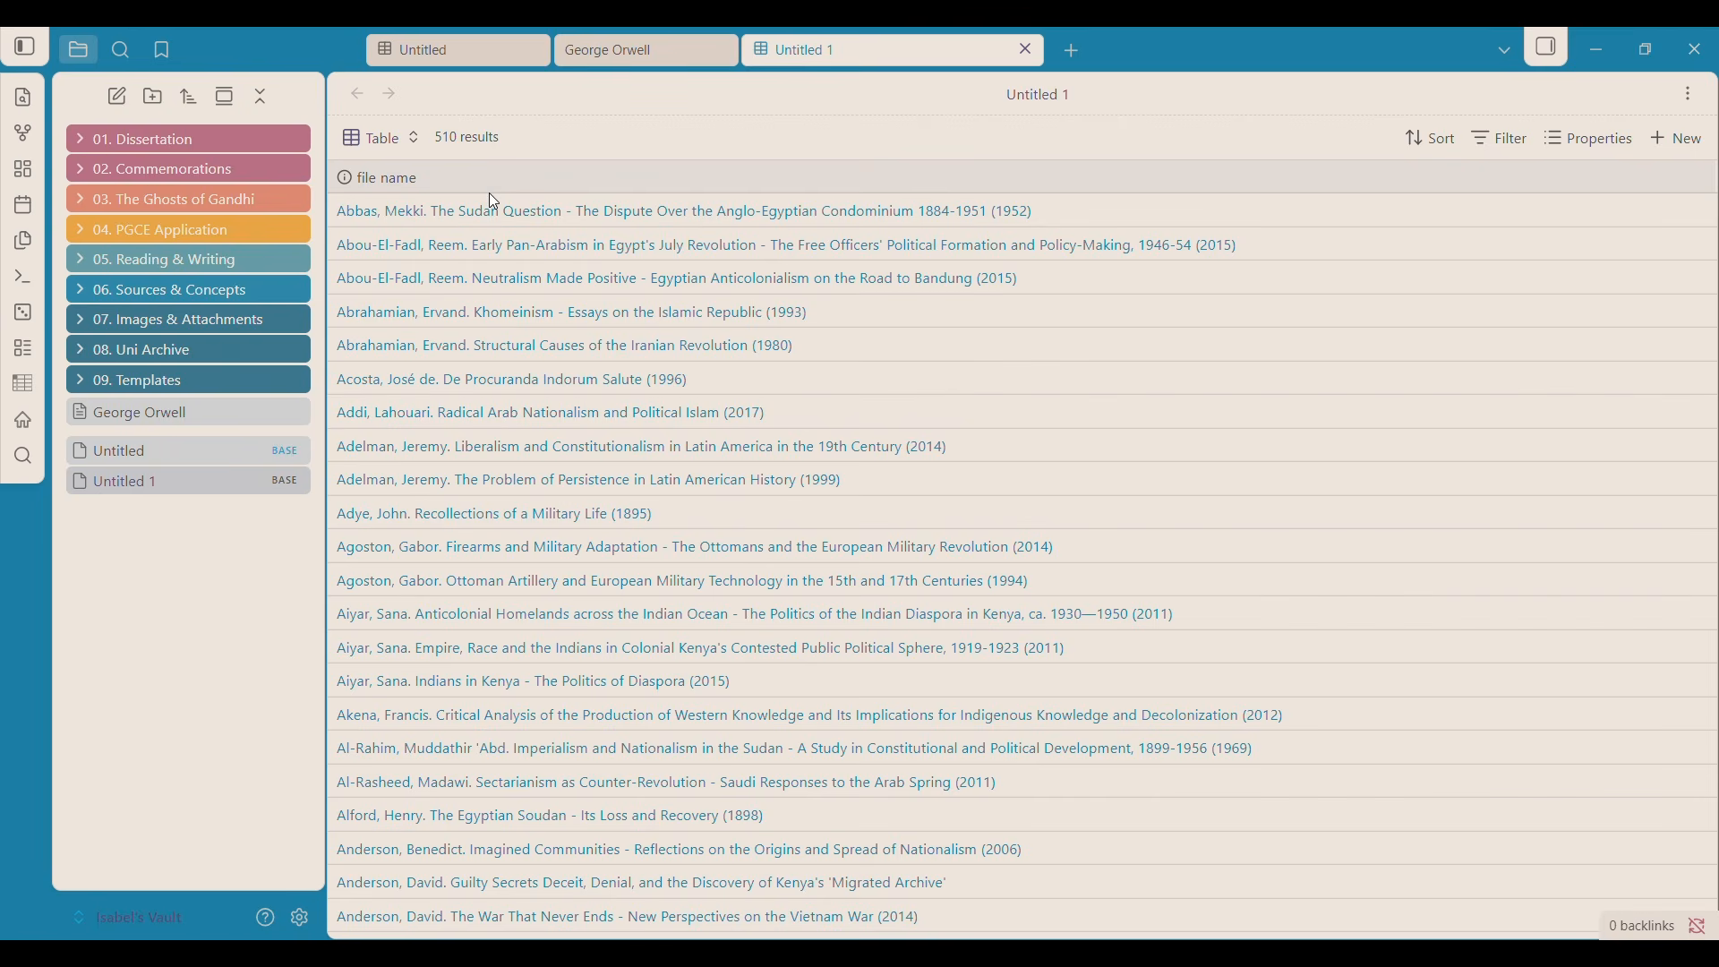
pyautogui.click(1581, 147)
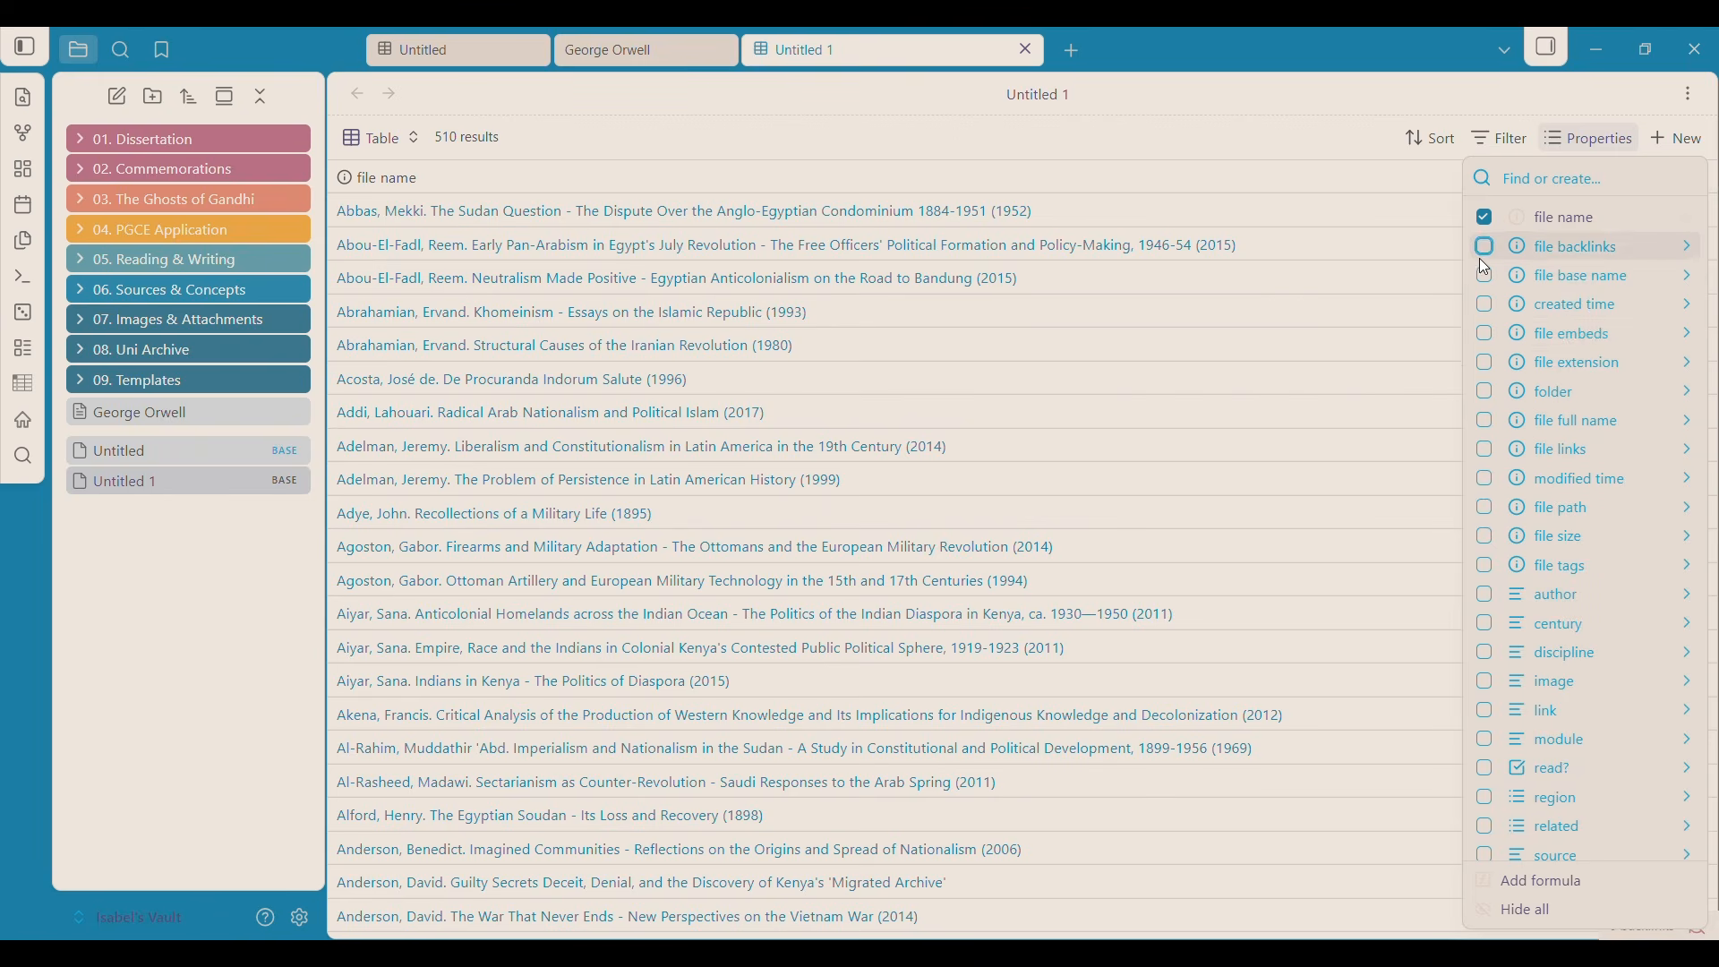
pyautogui.click(1488, 308)
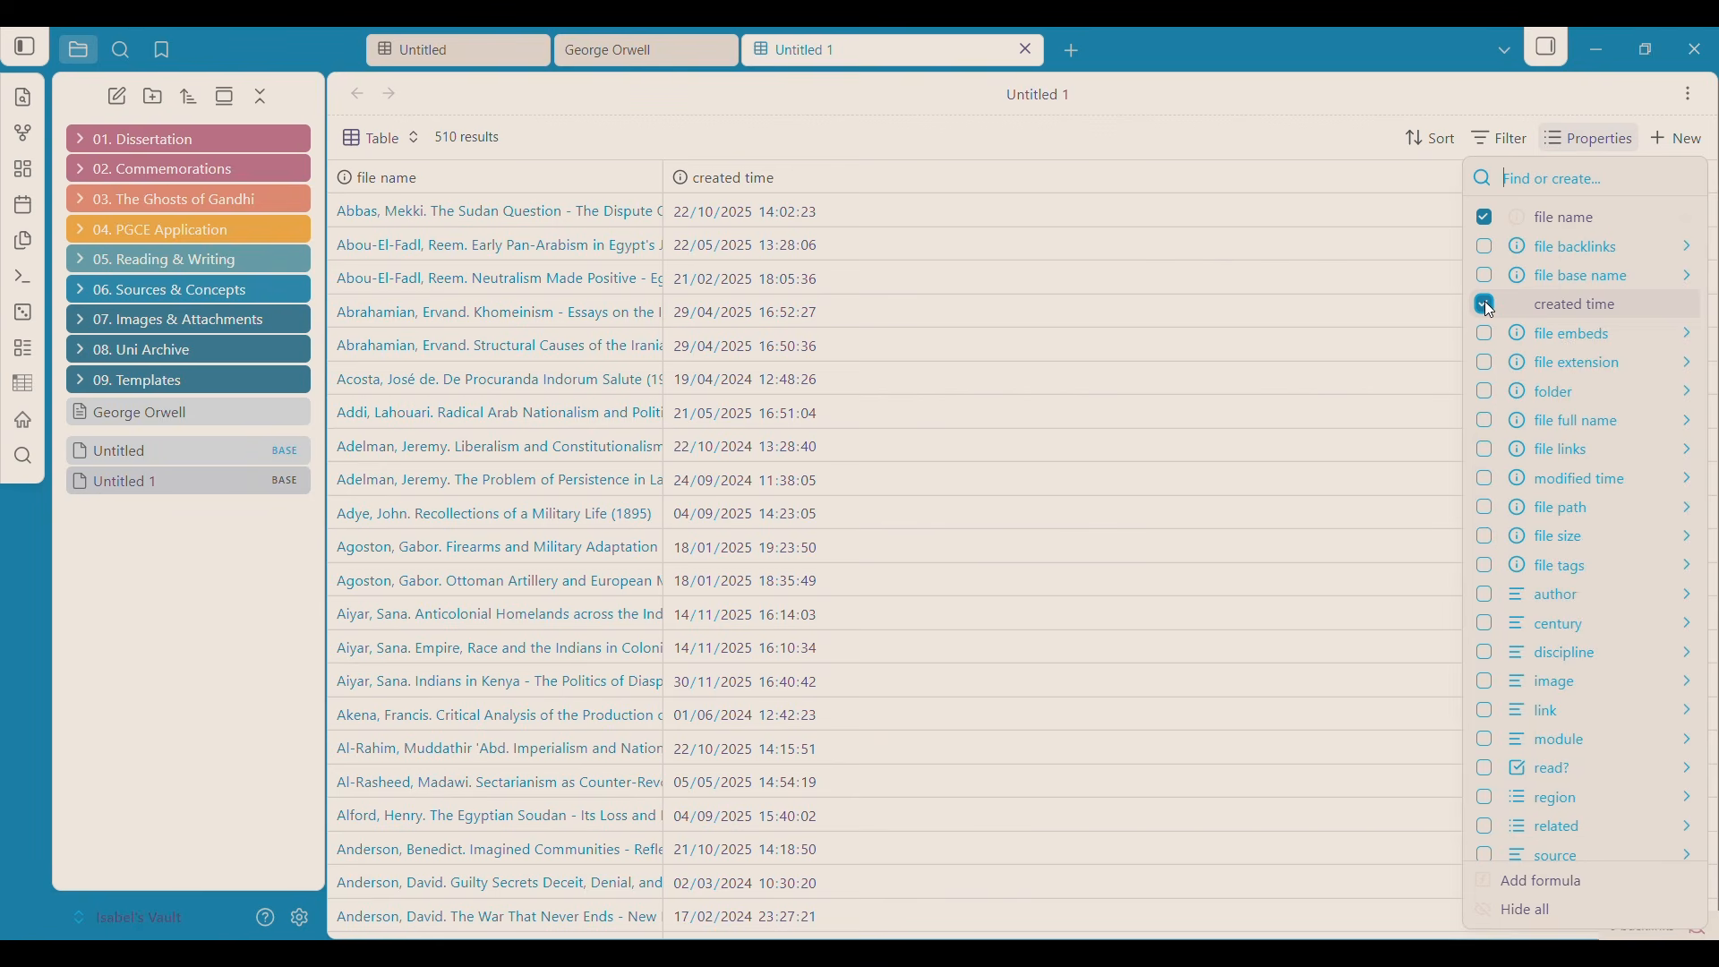
pyautogui.click(1489, 308)
pyautogui.scroll(-3, 1522, 448)
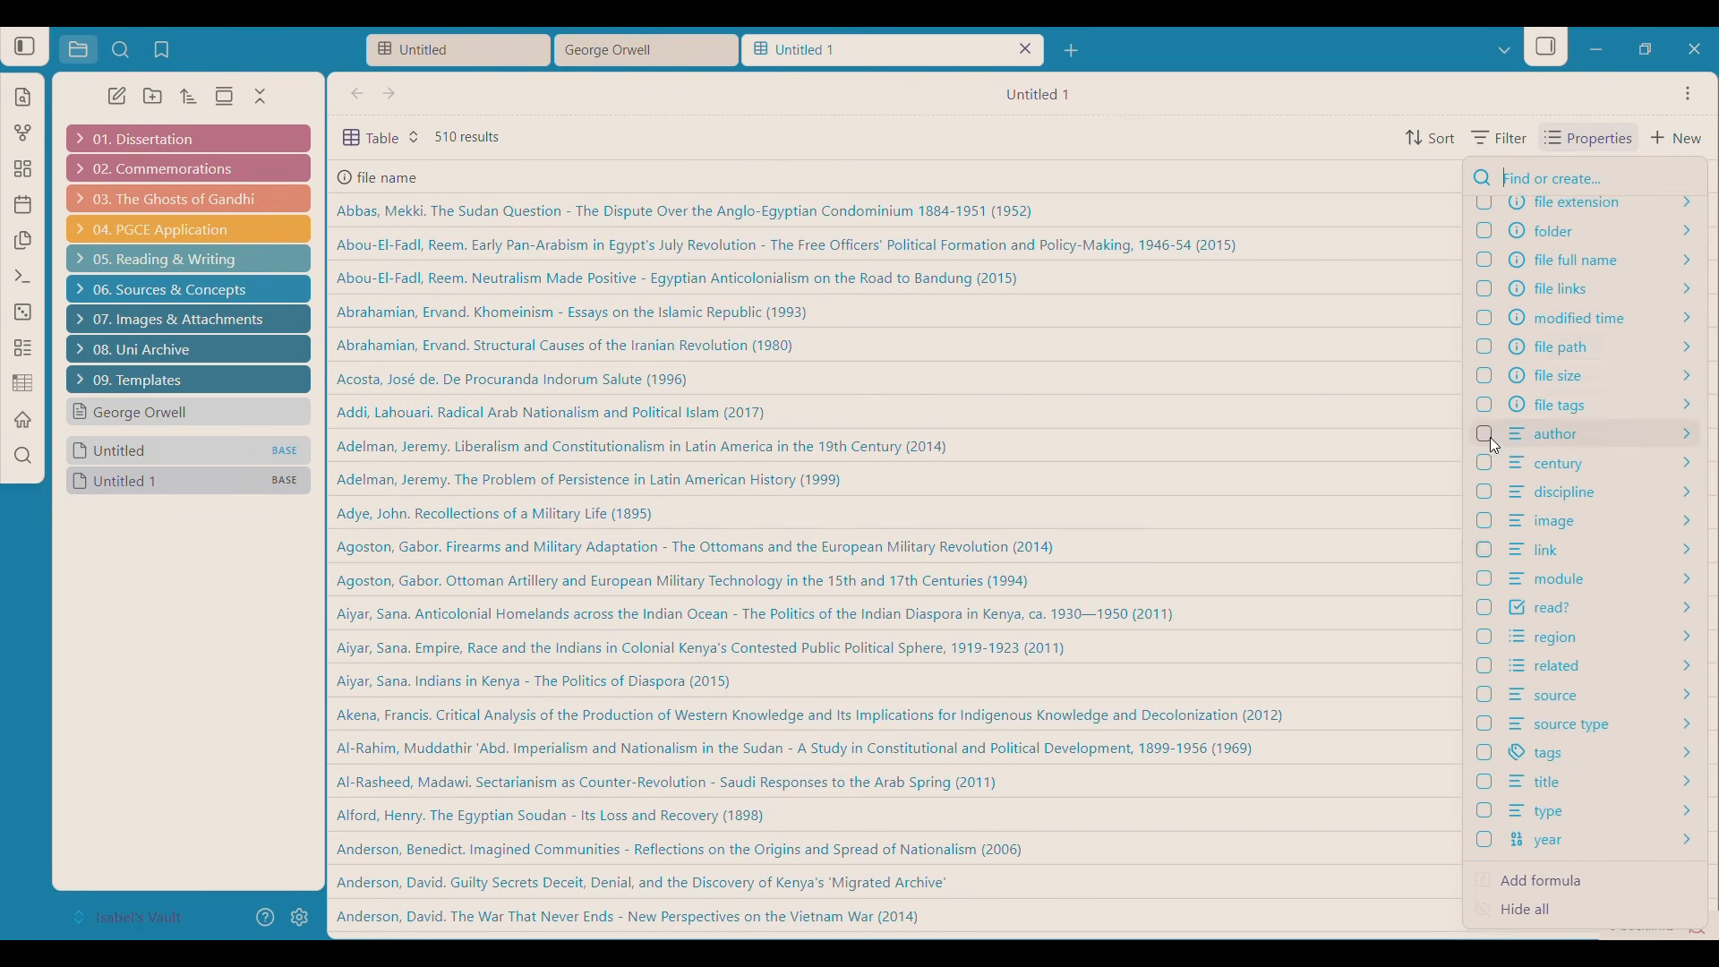
pyautogui.click(1488, 436)
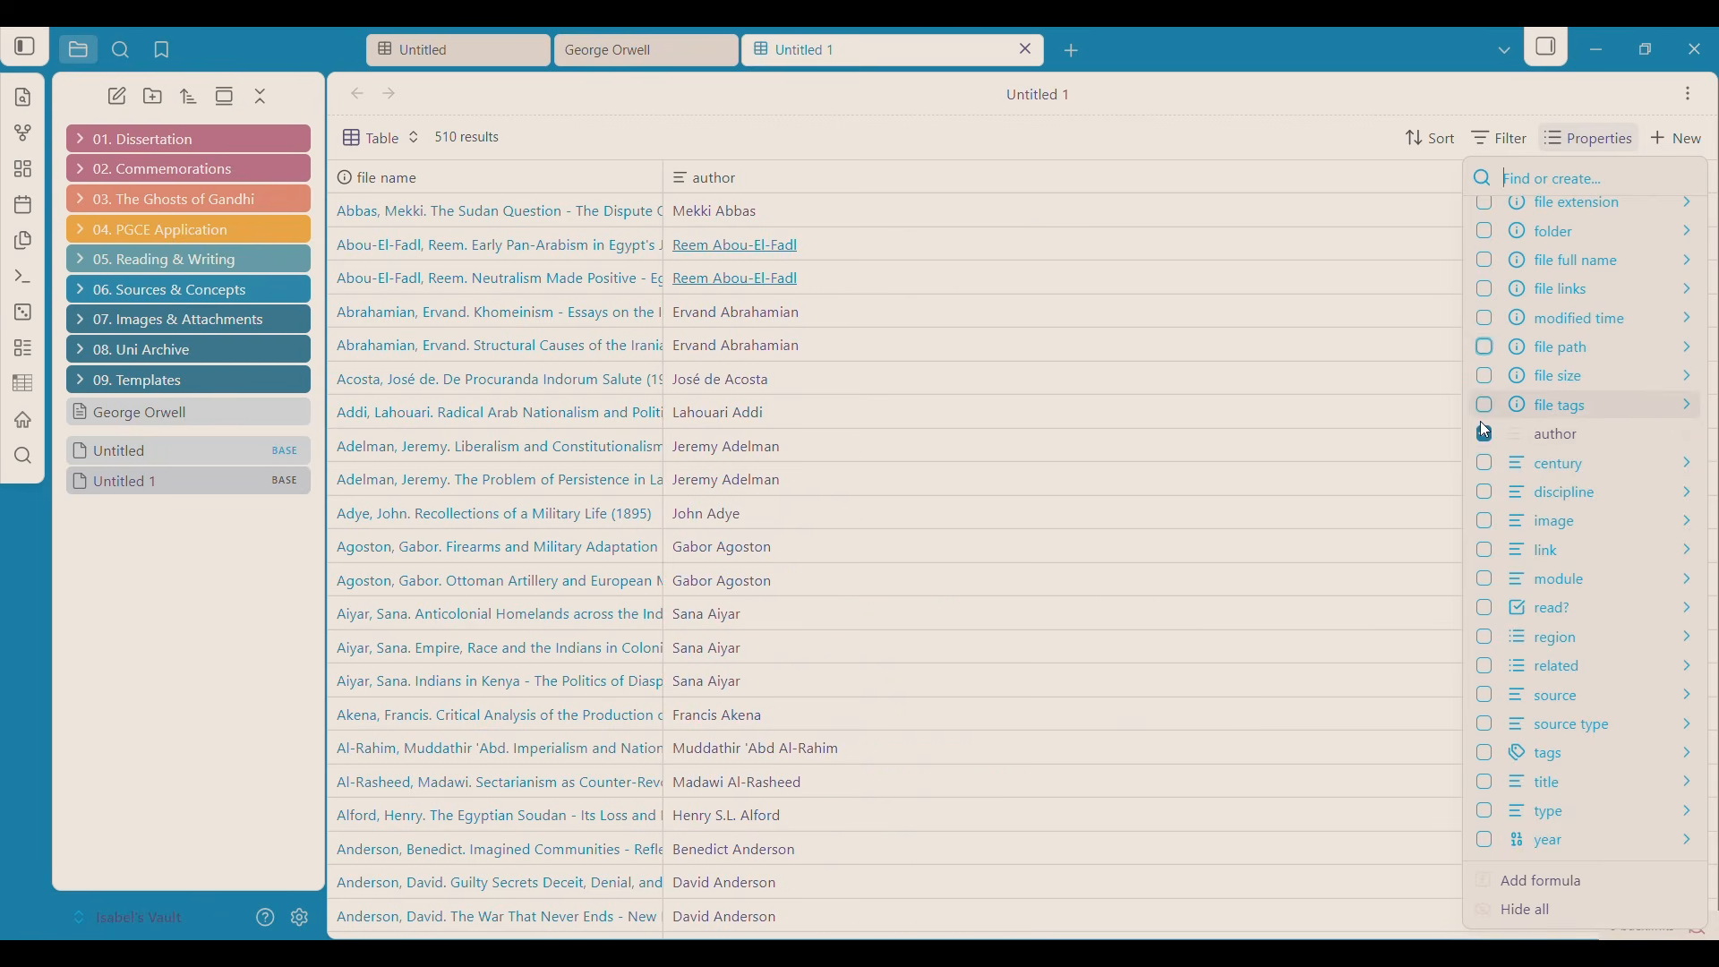
pyautogui.click(1485, 582)
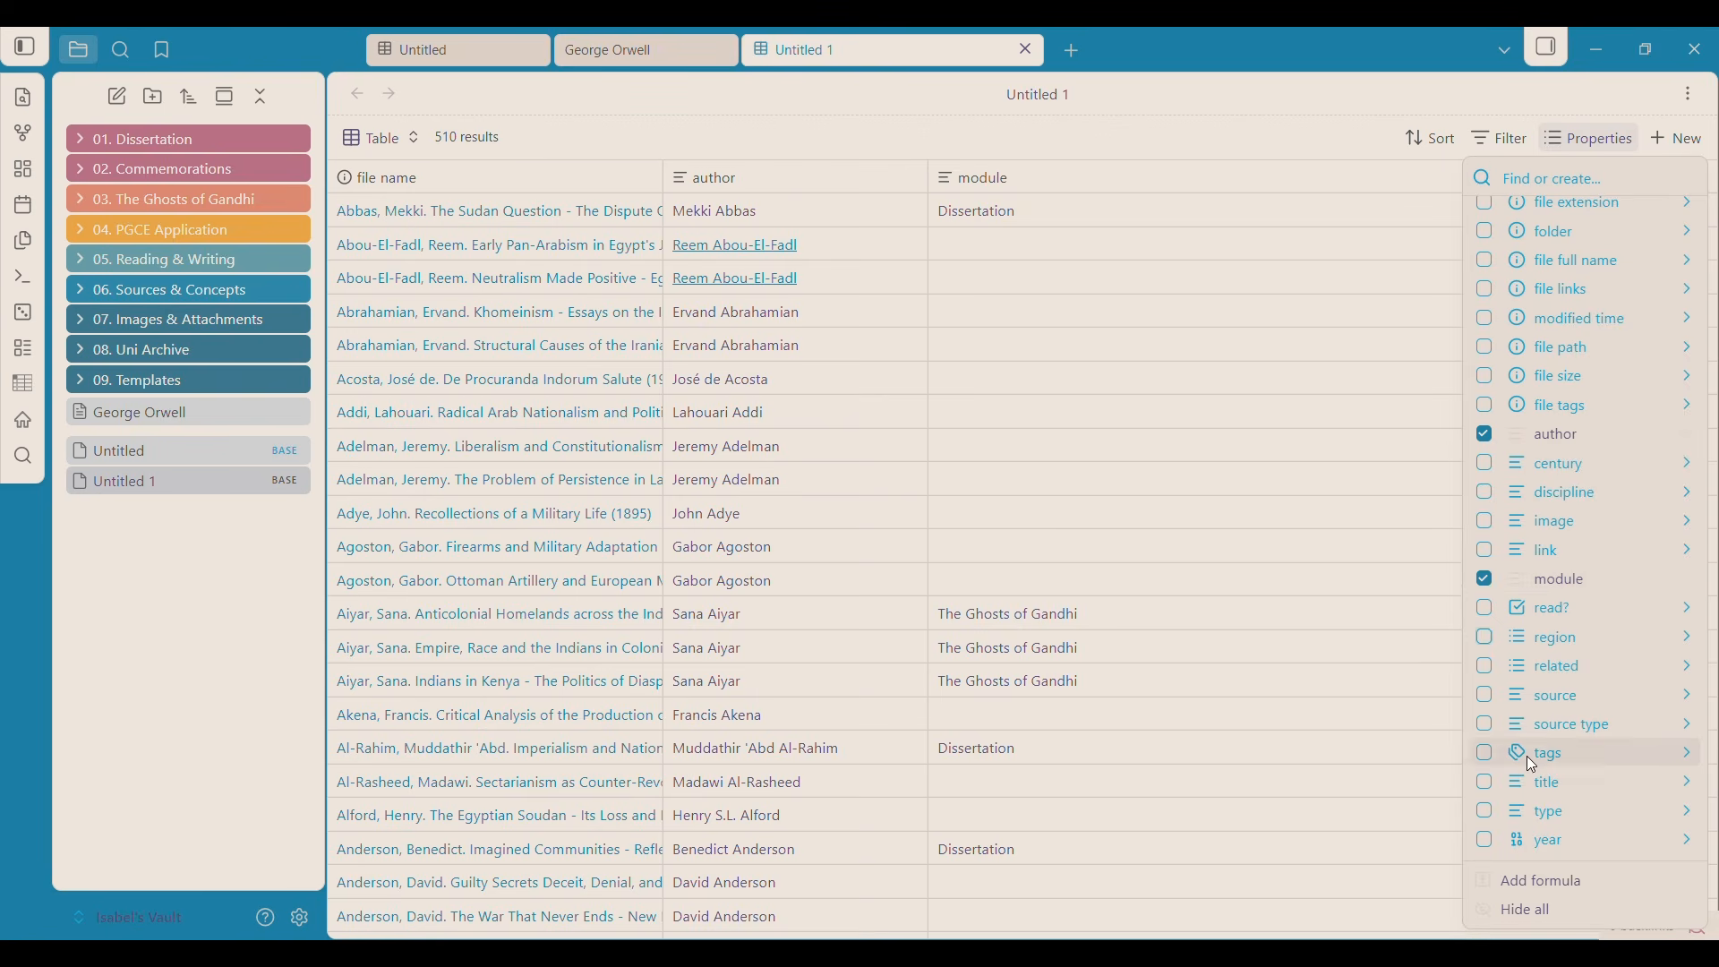
pyautogui.click(1487, 845)
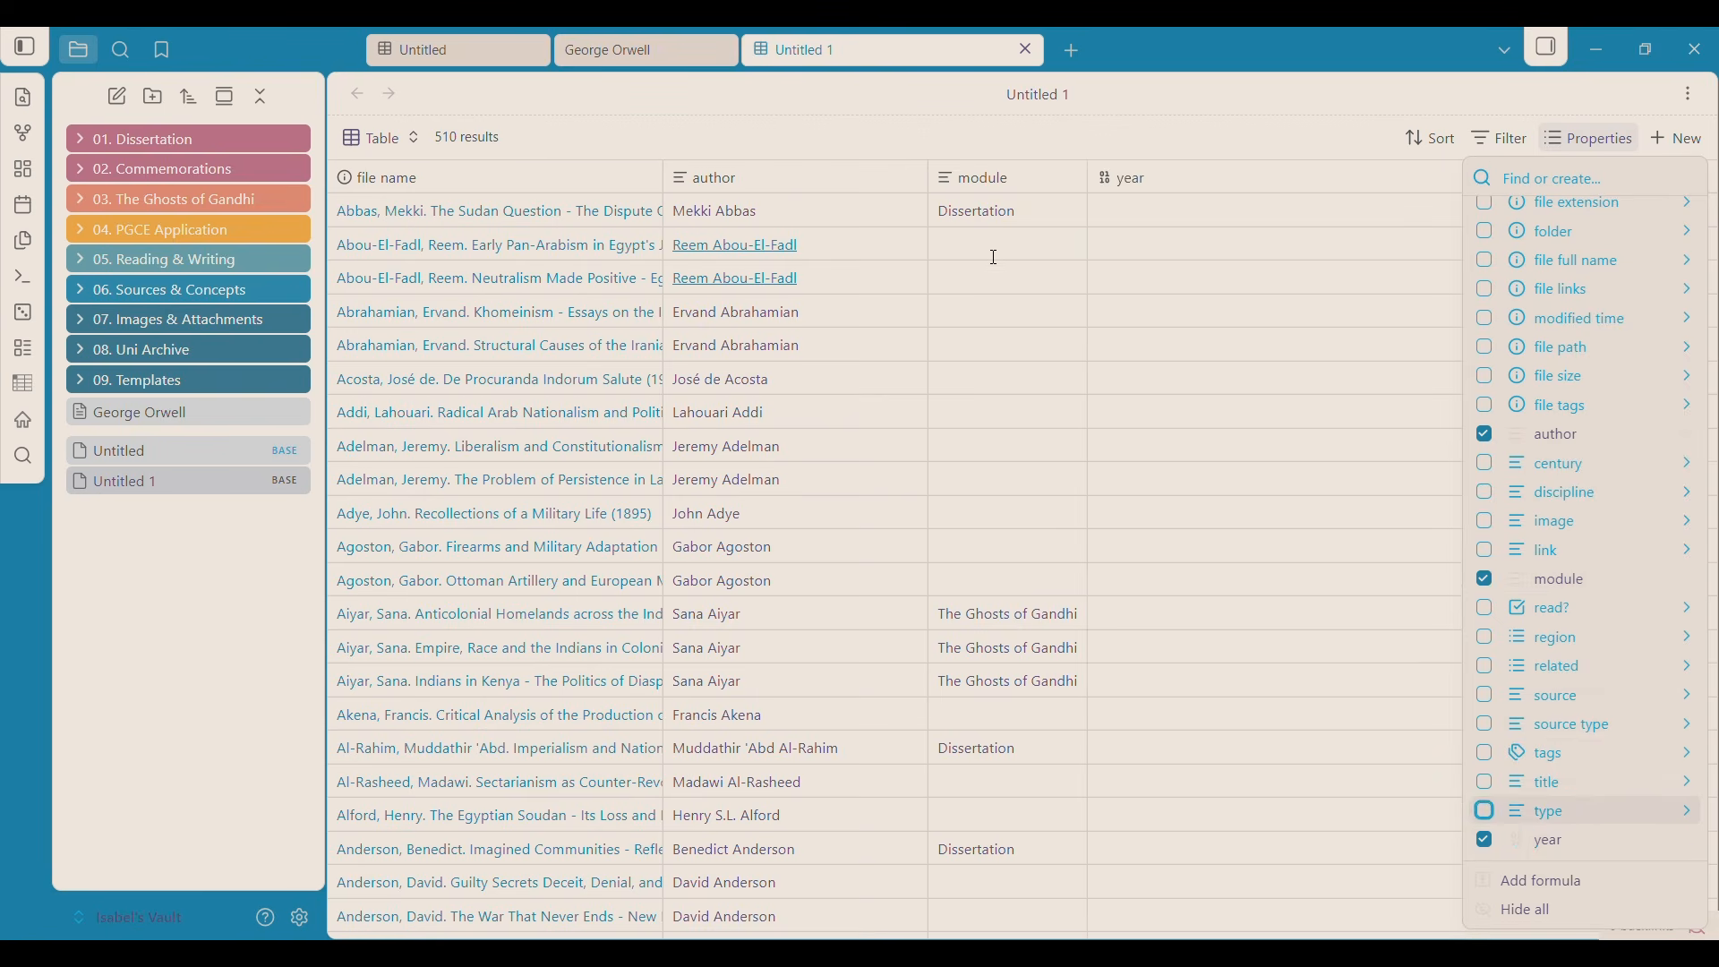
# Sort the table by year in ascending order and add the region, related, source and source type columns.
pyautogui.scroll(-8, 1098, 549)
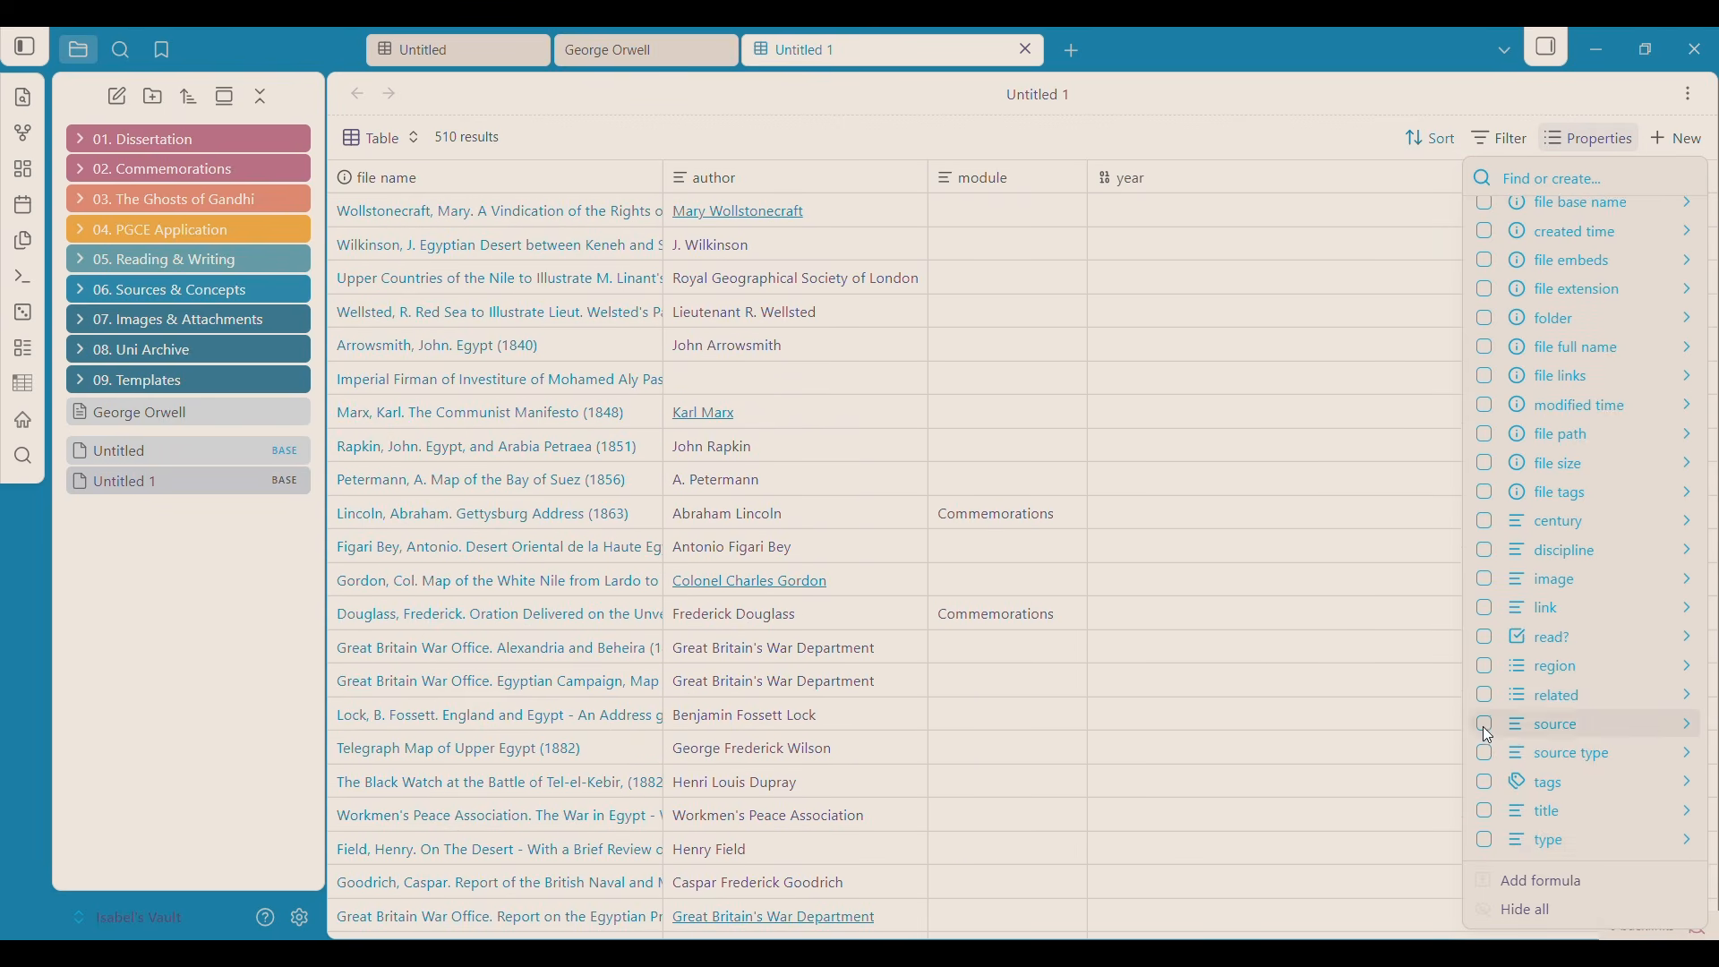
pyautogui.click(1485, 667)
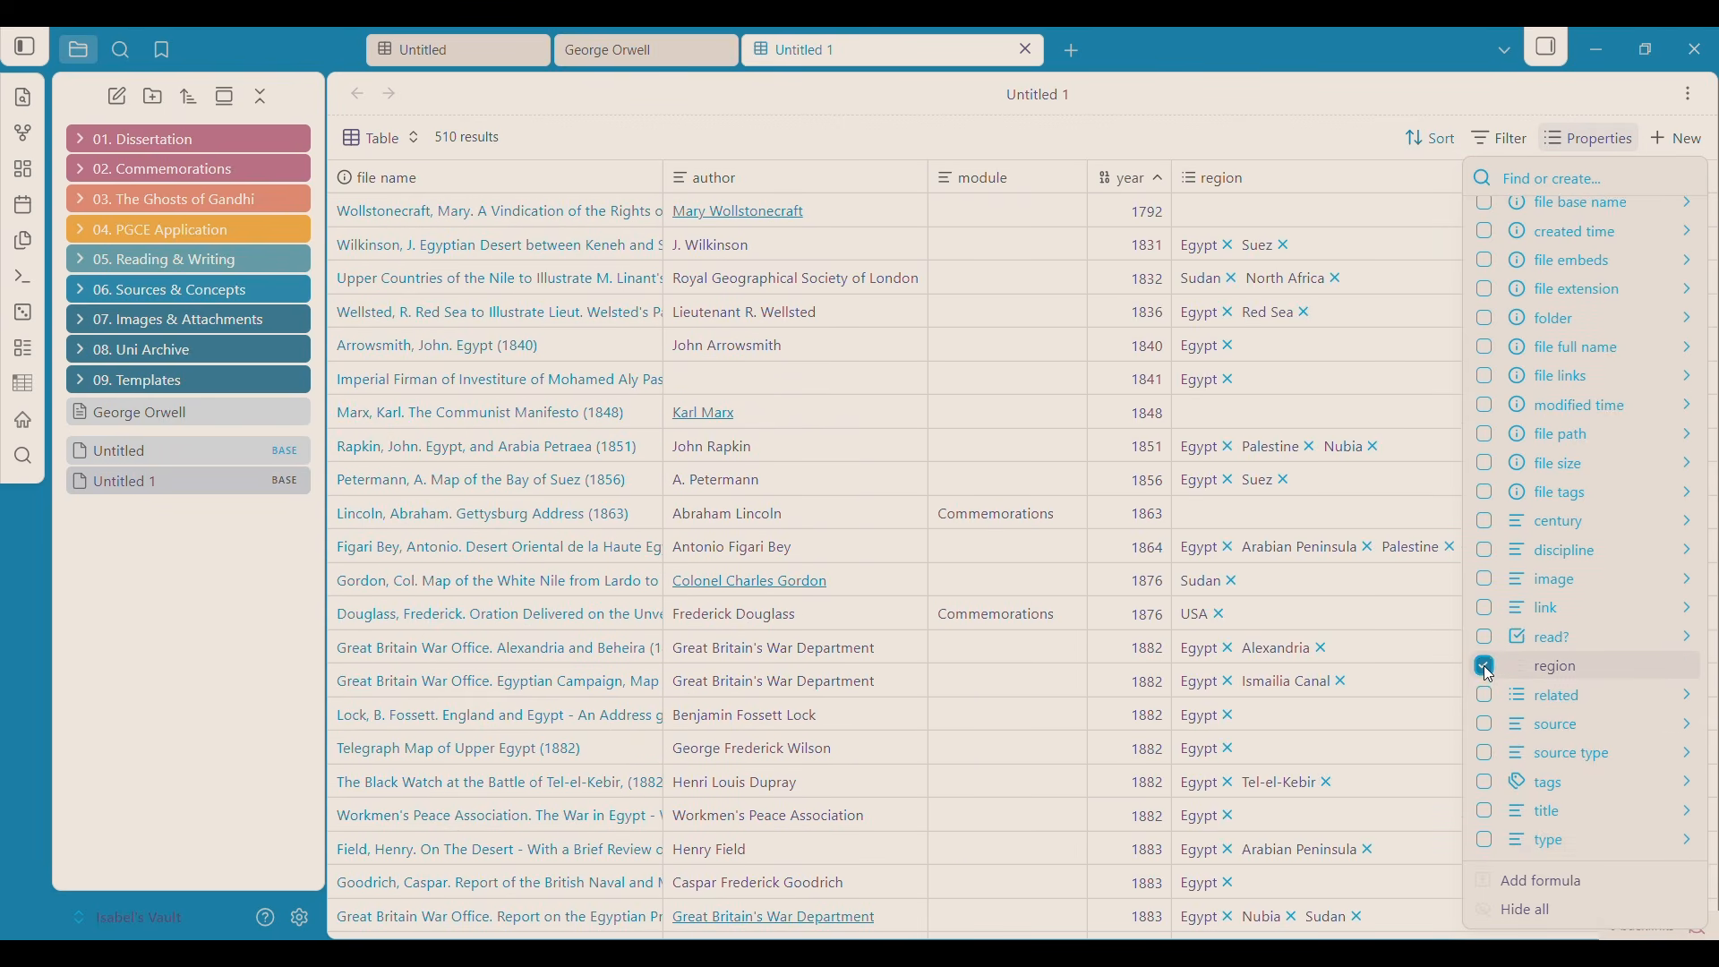
pyautogui.click(1484, 696)
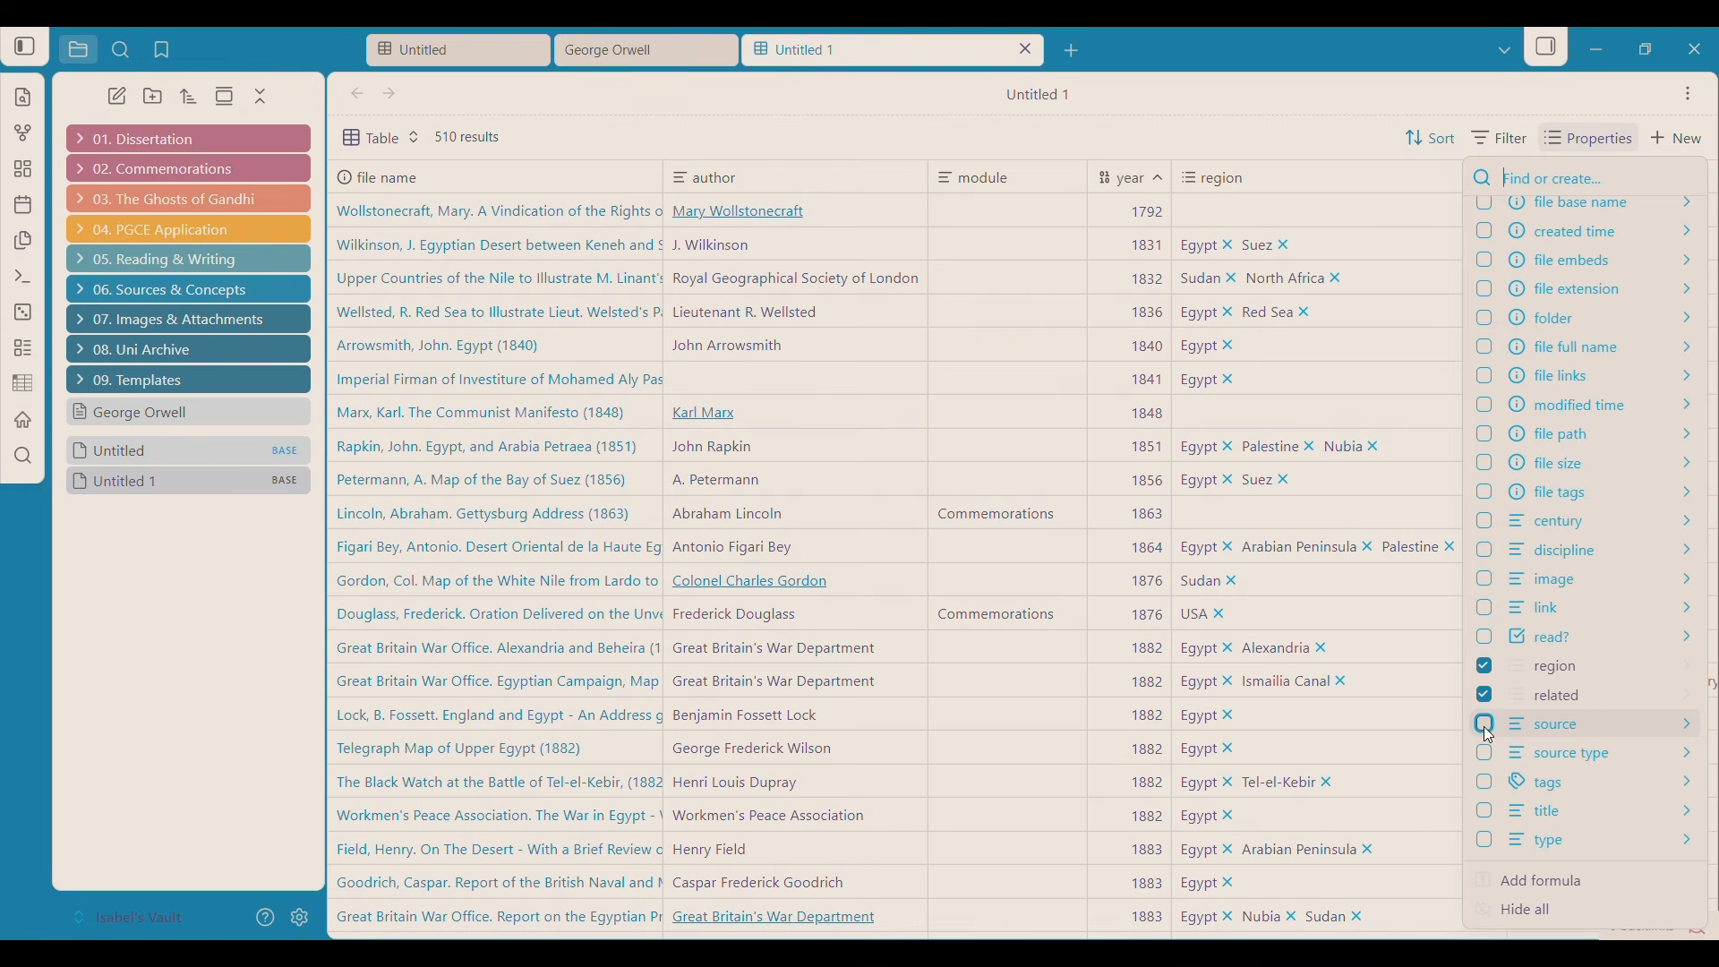
pyautogui.click(1484, 727)
pyautogui.click(1484, 754)
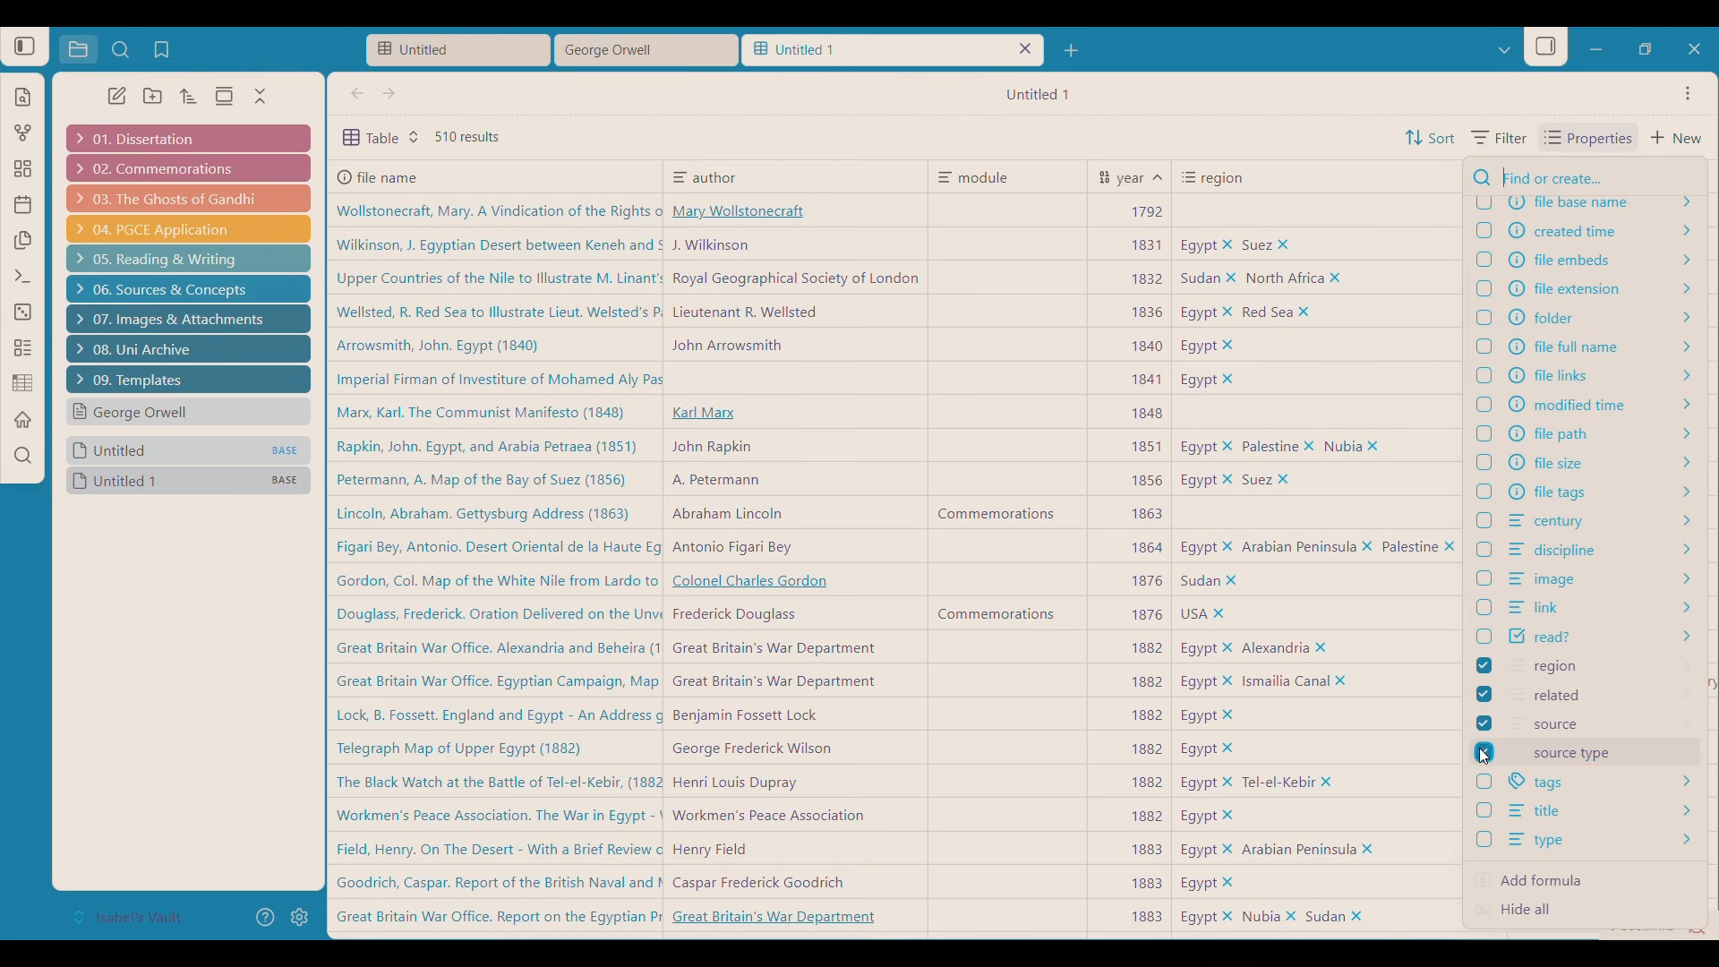
pyautogui.click(1252, 144)
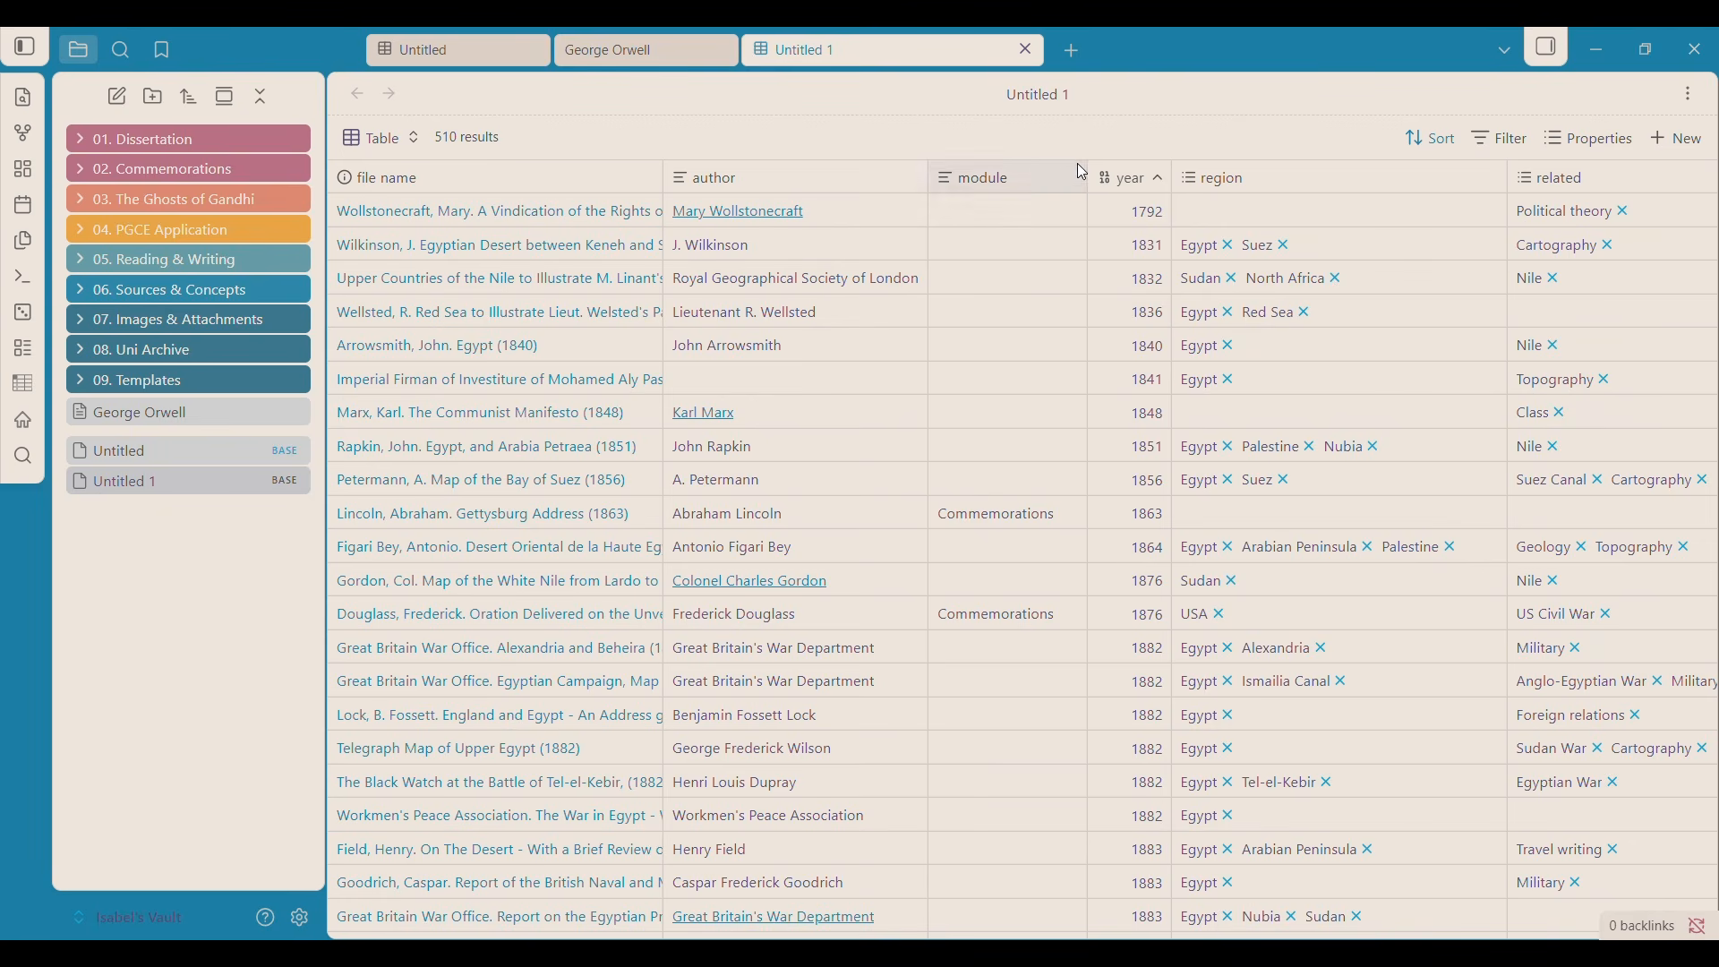
# Sort the table by year in descending order, narrowing the module and year columns and widening the file name column.
pyautogui.click(1099, 182)
pyautogui.moveTo(1096, 183)
pyautogui.mouseDown()
pyautogui.moveTo(980, 180)
pyautogui.moveTo(1123, 179)
pyautogui.mouseUp()
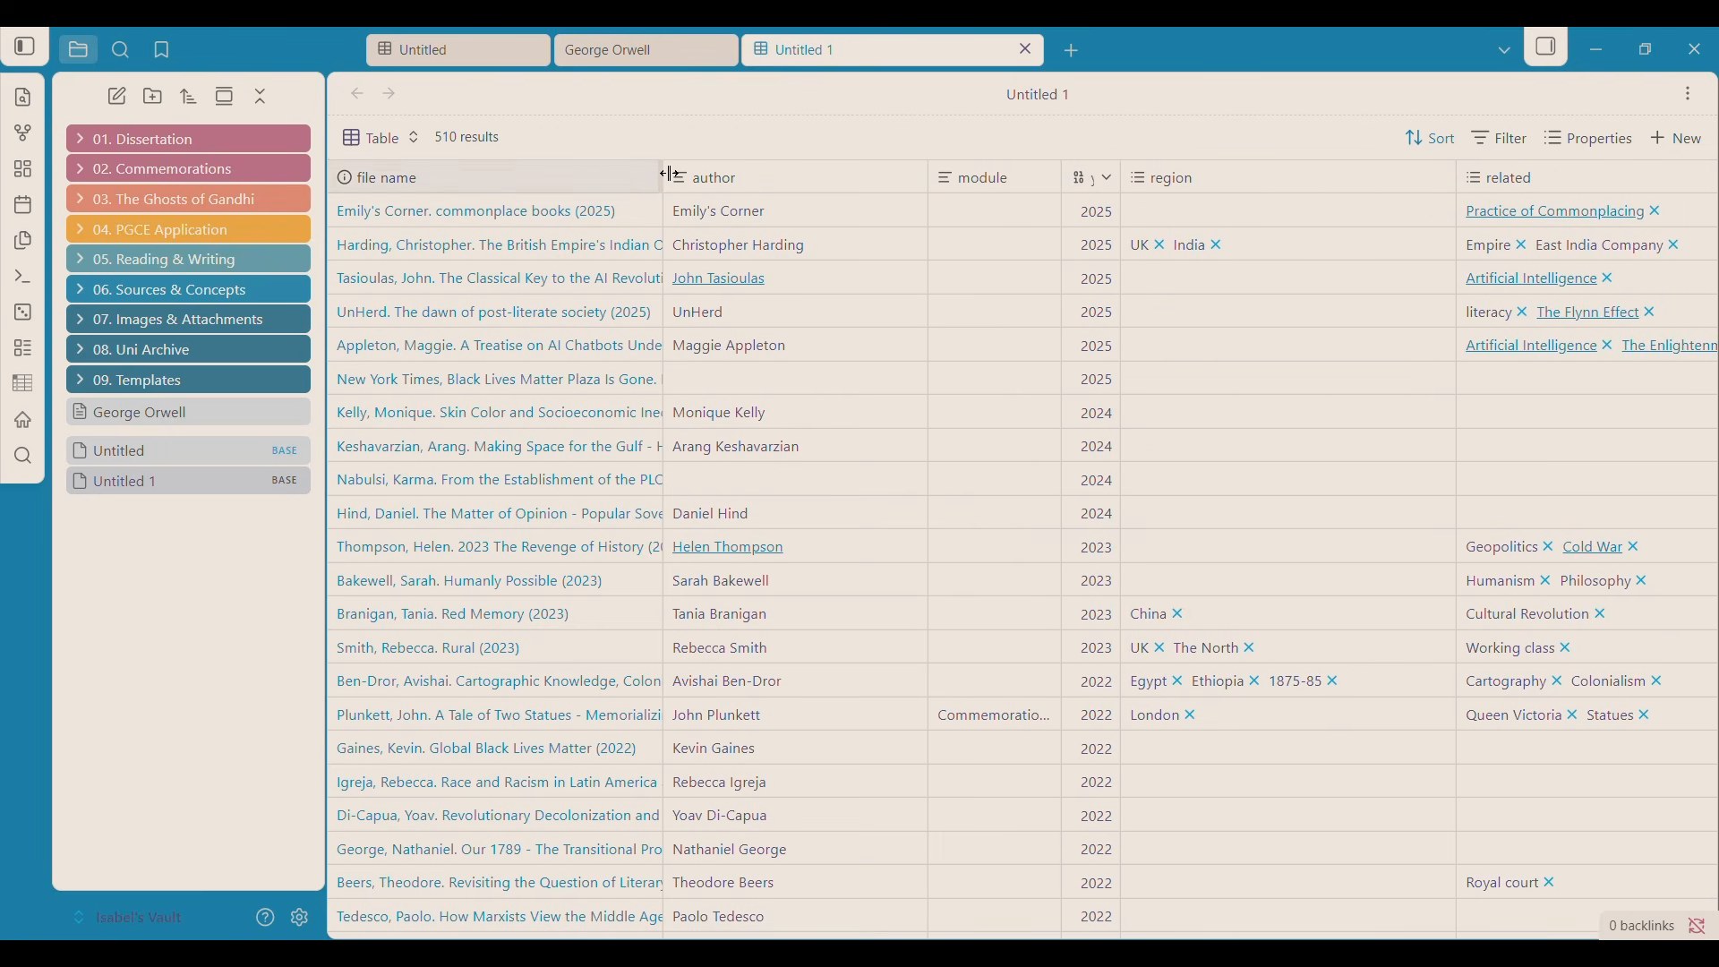
pyautogui.moveTo(667, 181); pyautogui.dragTo(727, 174)
# Examine all columns of the reading table and look down its entries from the newest year to older ones.
pyautogui.hscroll(5, 883, 434)
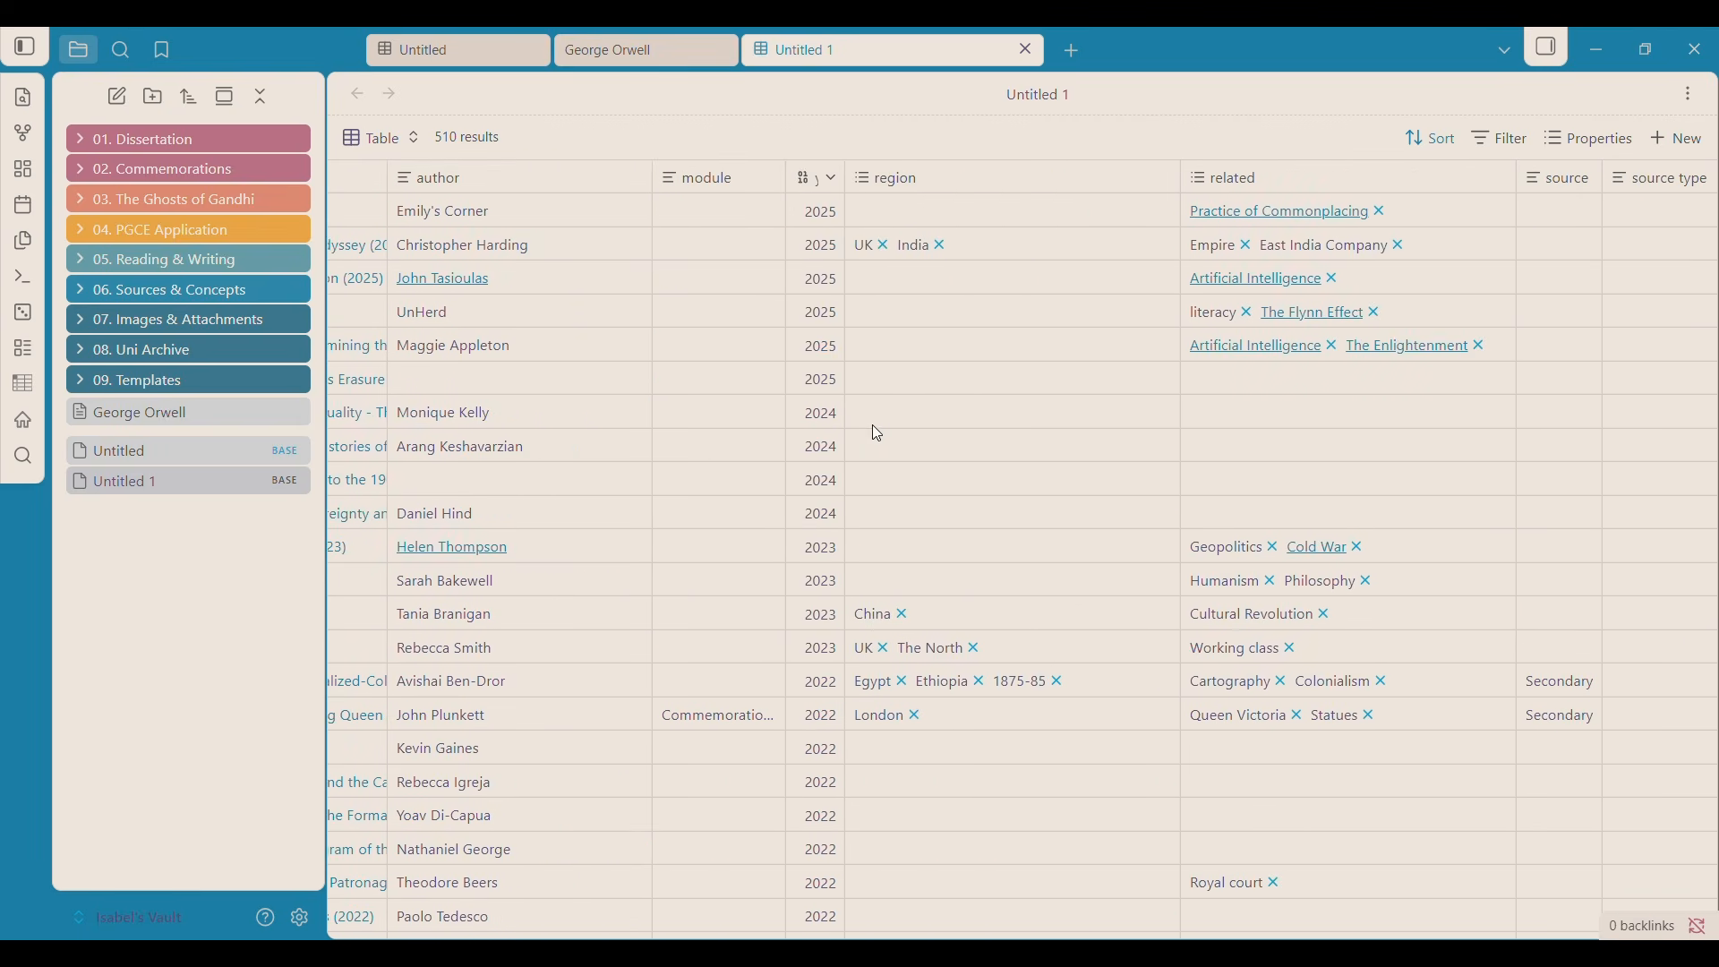
pyautogui.hscroll(-5, 882, 434)
pyautogui.hscroll(5, 882, 434)
pyautogui.hscroll(-5, 883, 433)
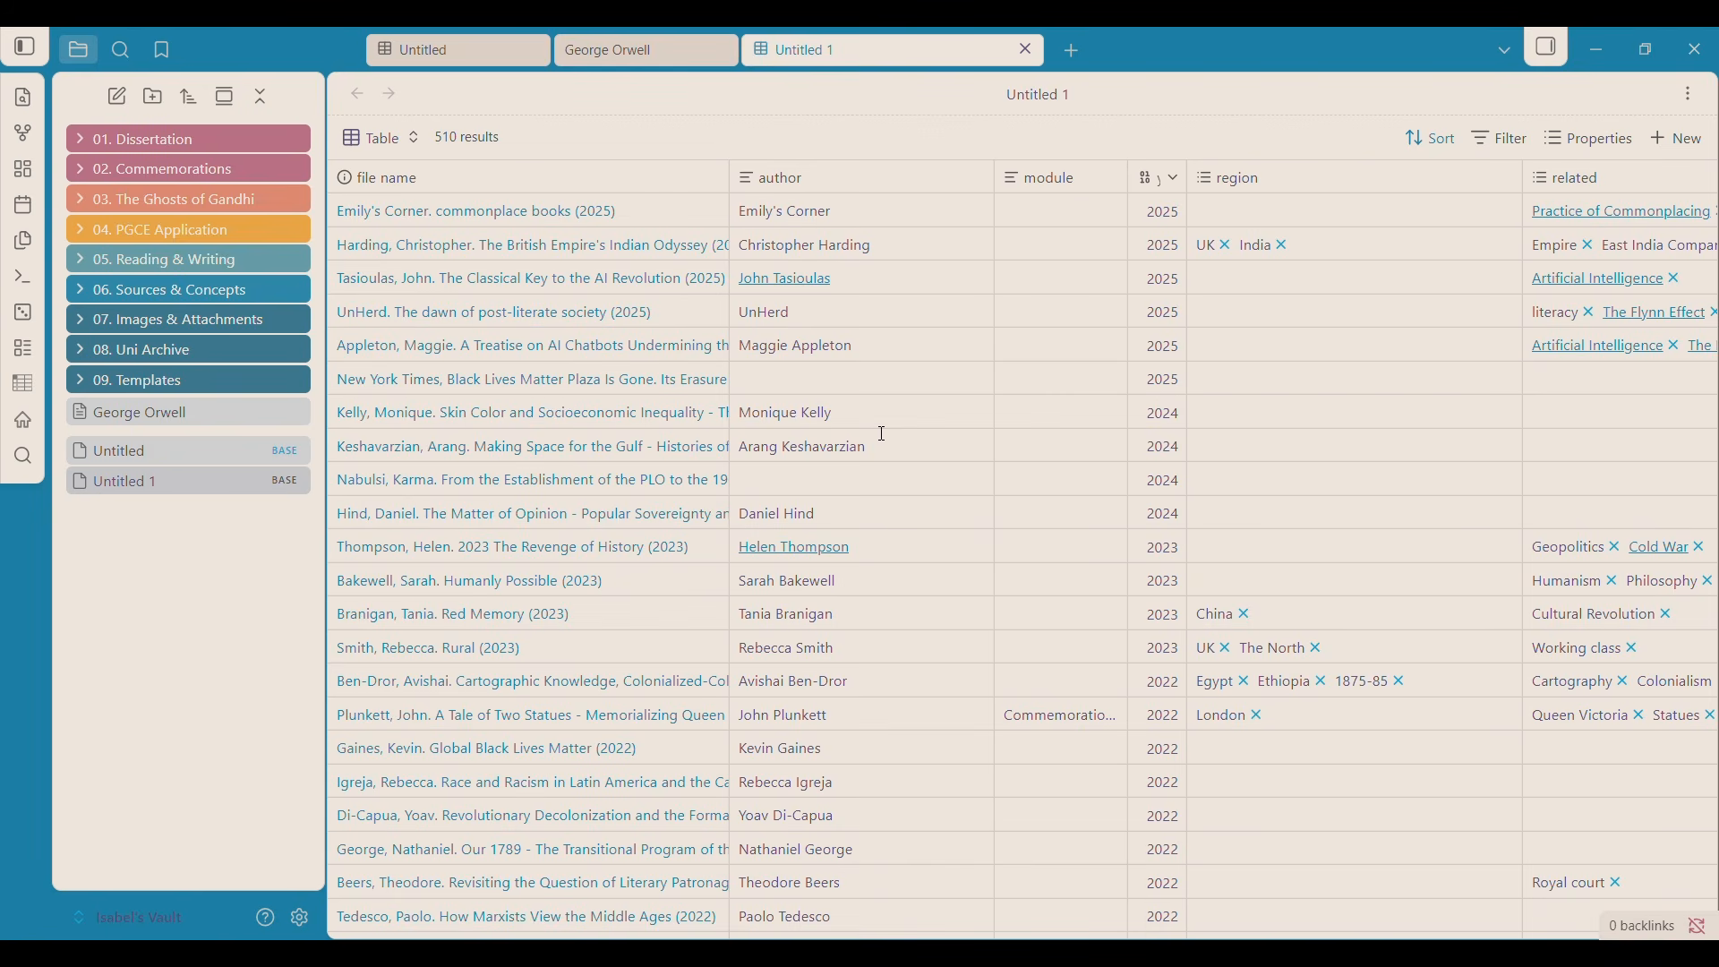
pyautogui.scroll(-15, 772, 441)
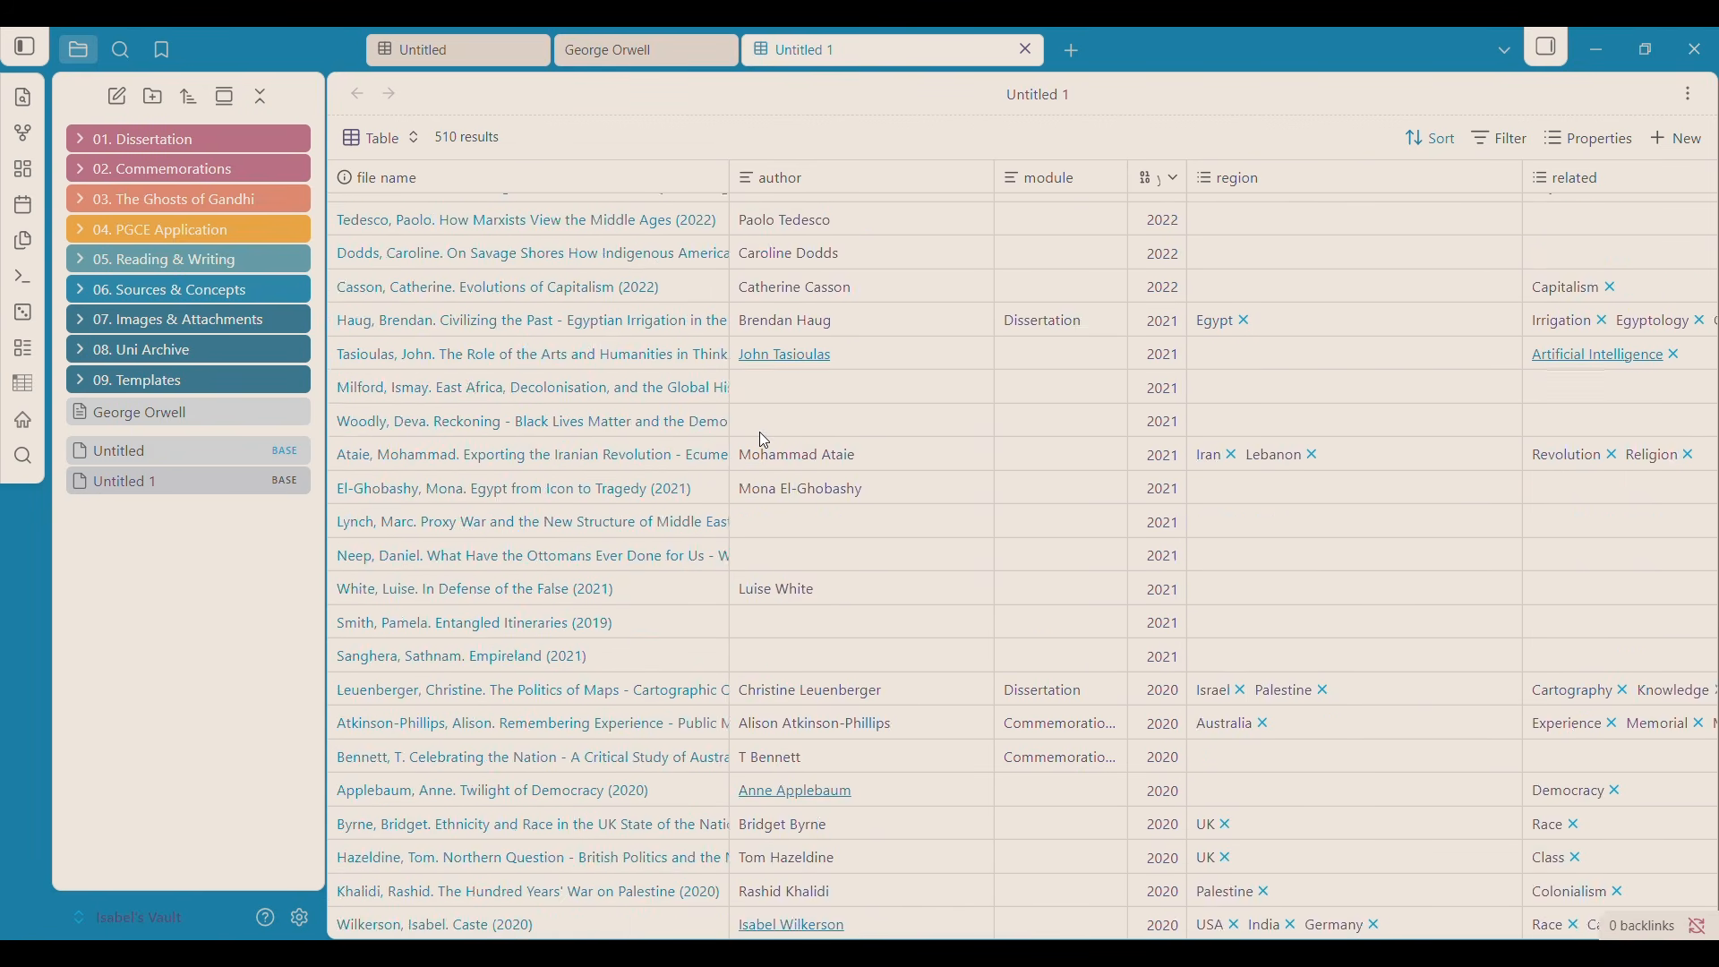
pyautogui.scroll(-5, 769, 441)
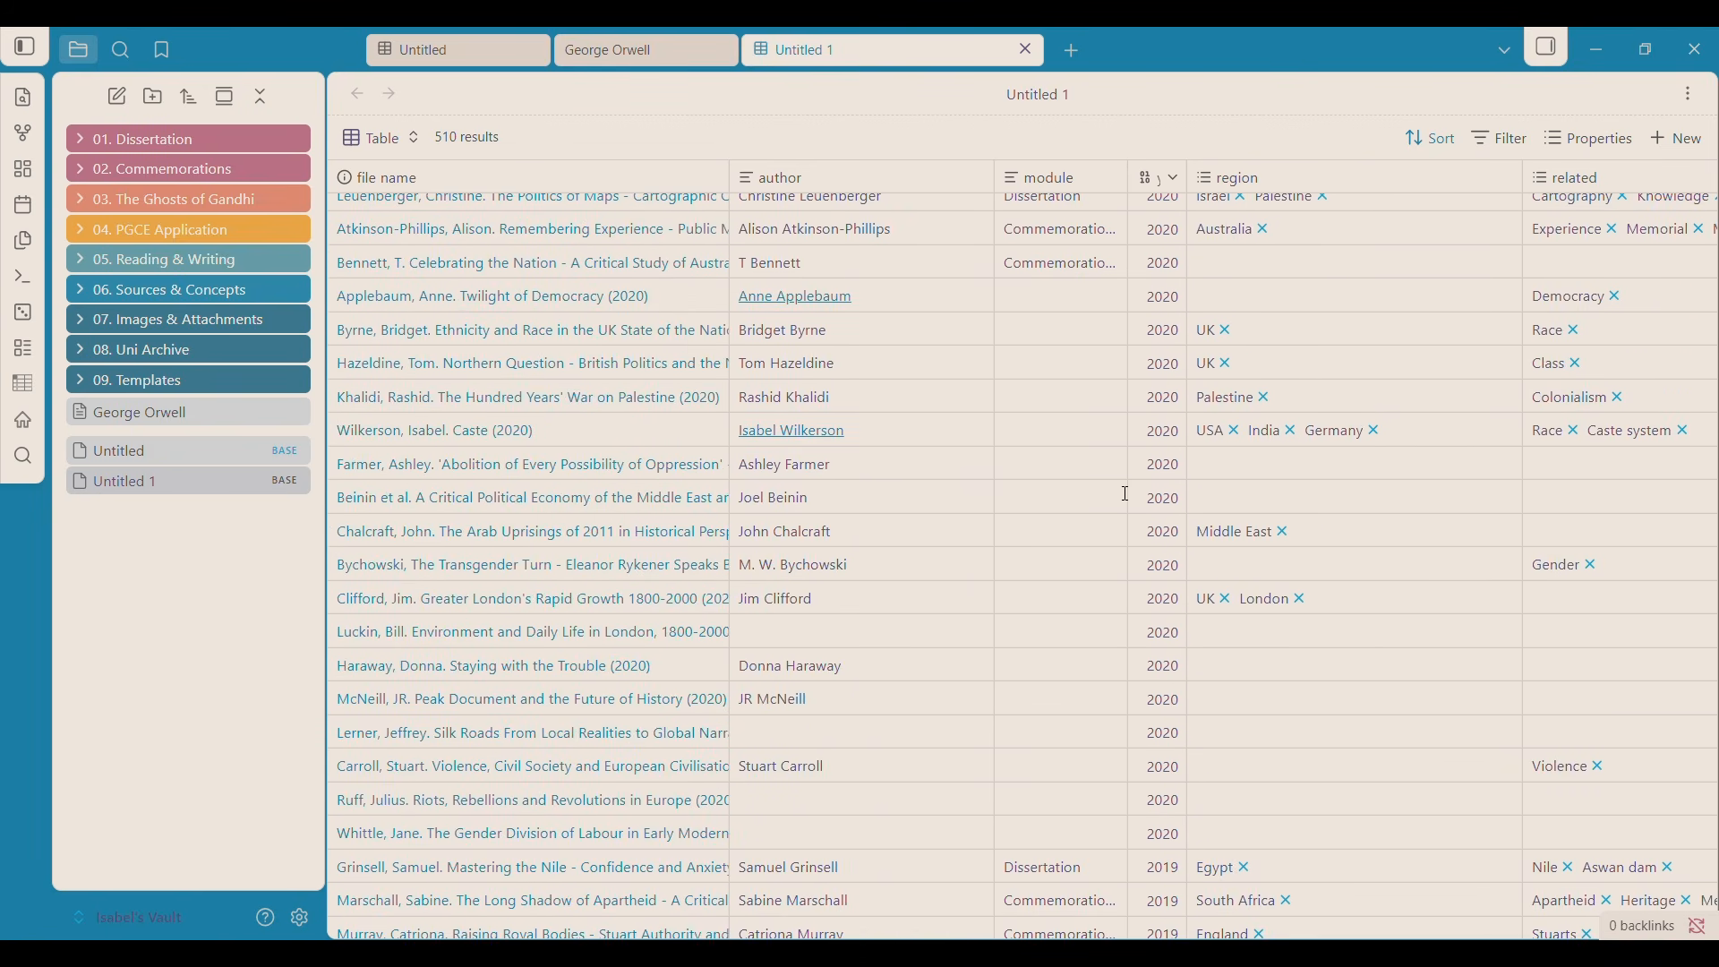
pyautogui.scroll(-5, 1091, 609)
pyautogui.scroll(-5, 1088, 460)
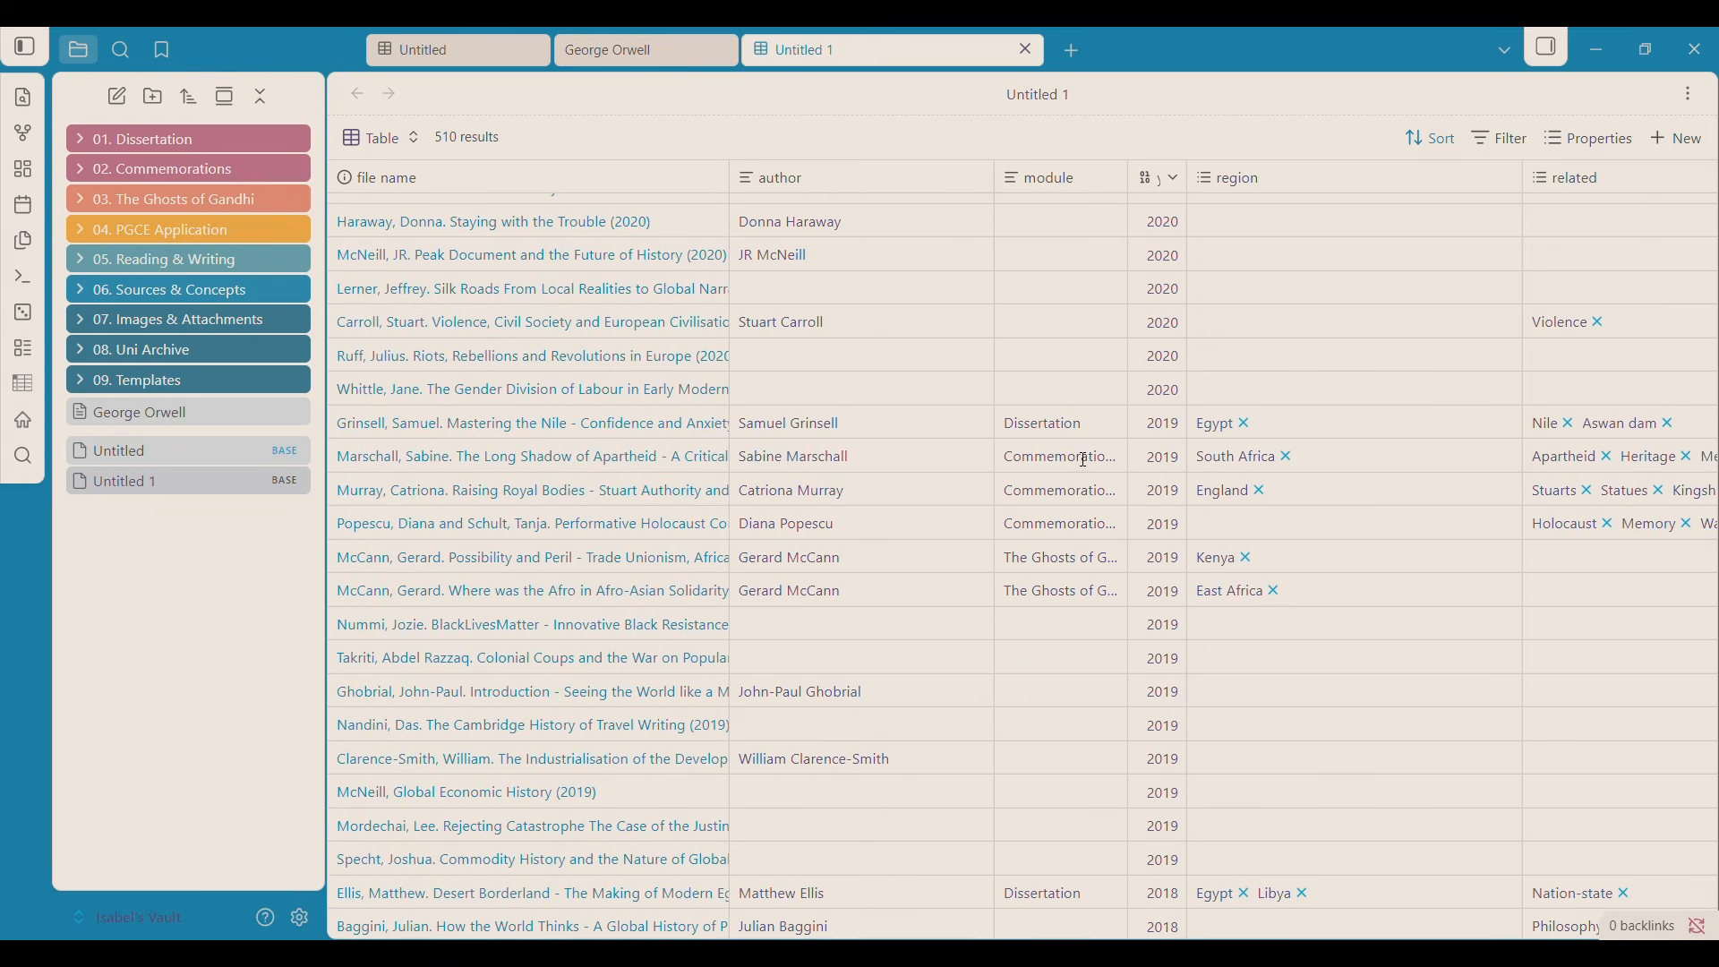
pyautogui.scroll(-5, 1340, 347)
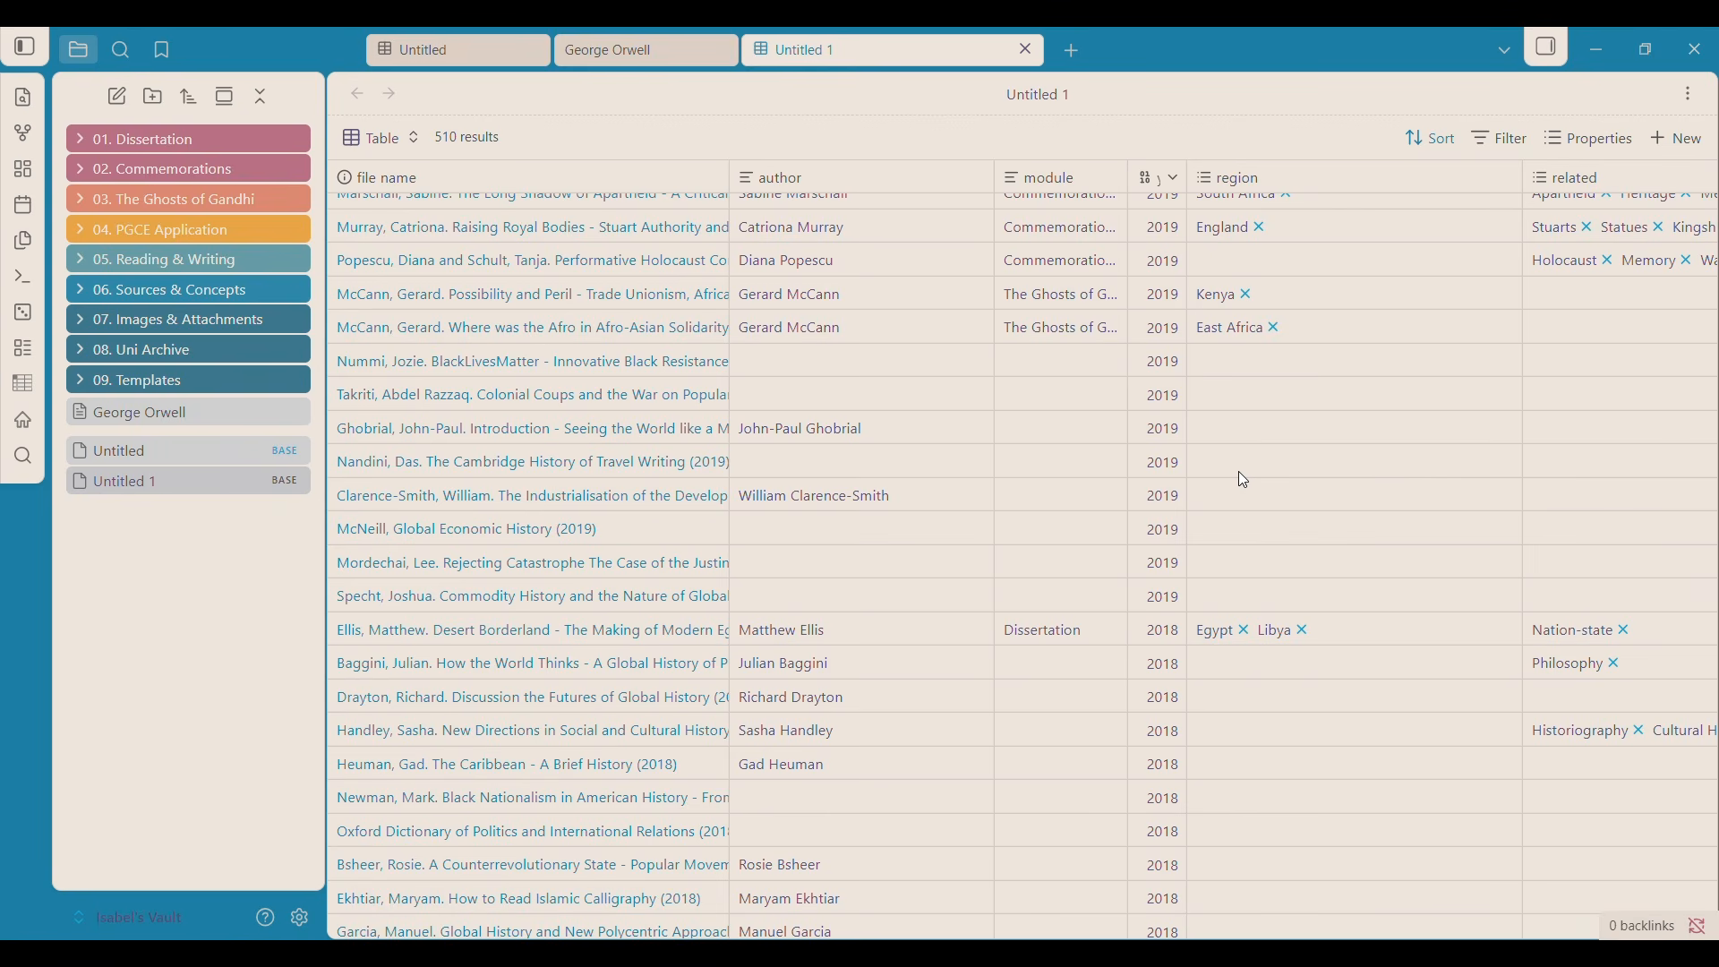
pyautogui.scroll(-5, 1238, 476)
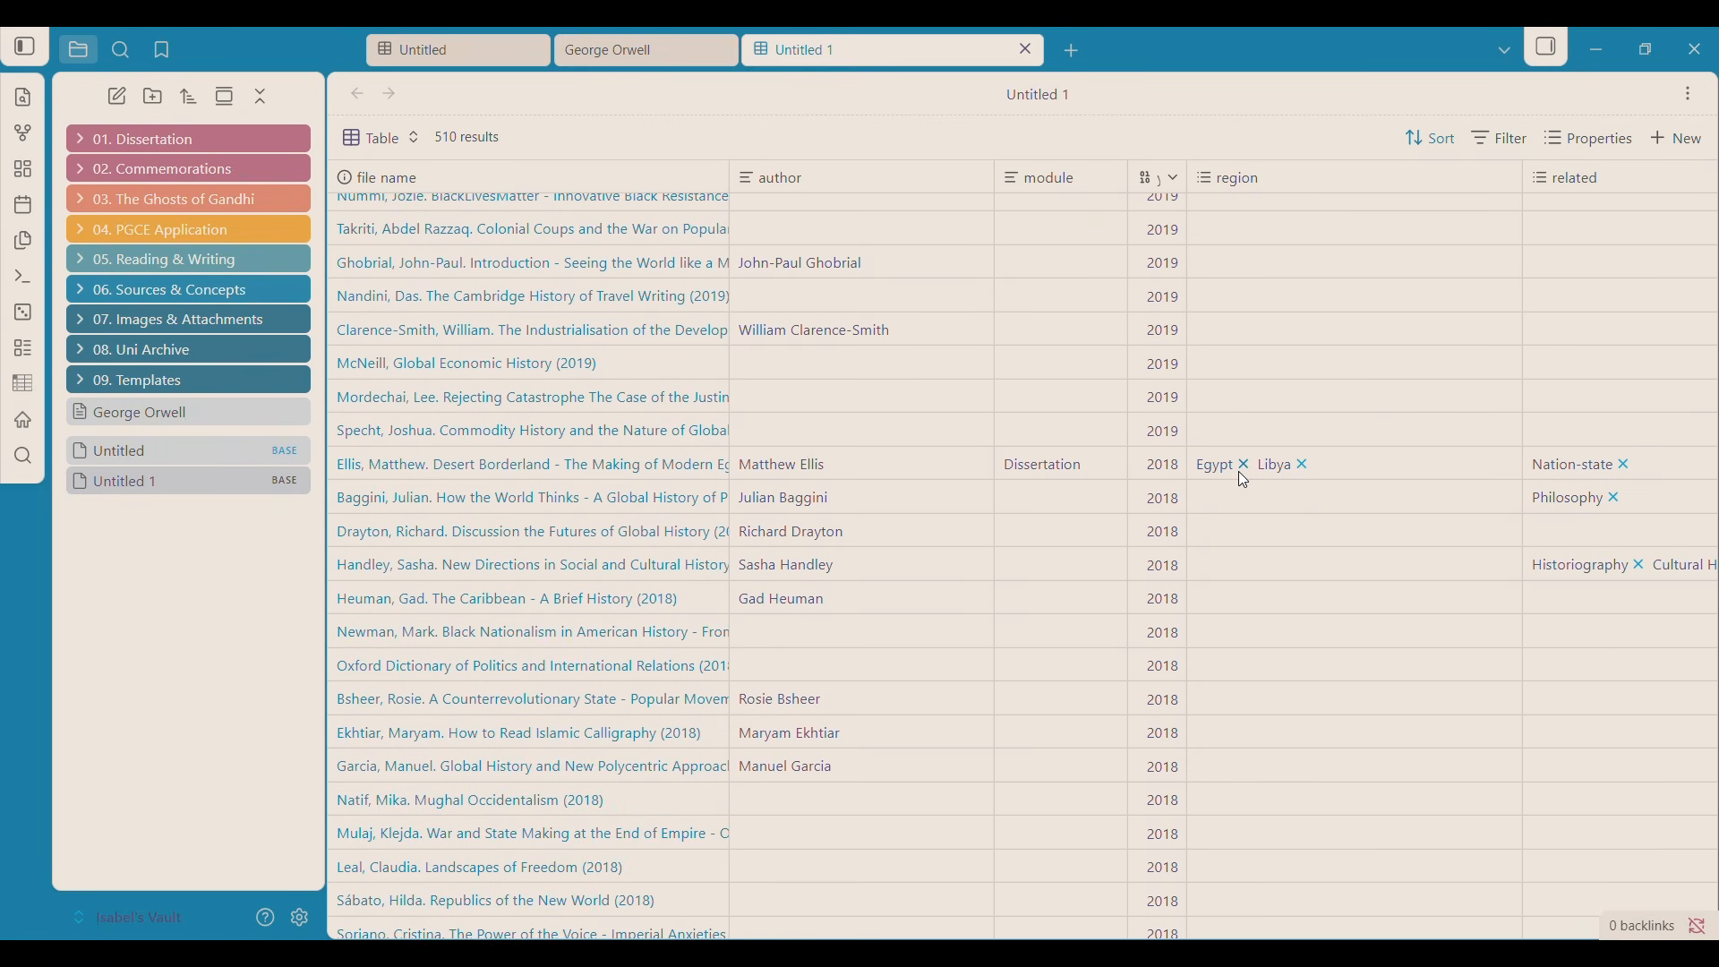
pyautogui.scroll(-10, 1244, 481)
pyautogui.scroll(-13, 1307, 593)
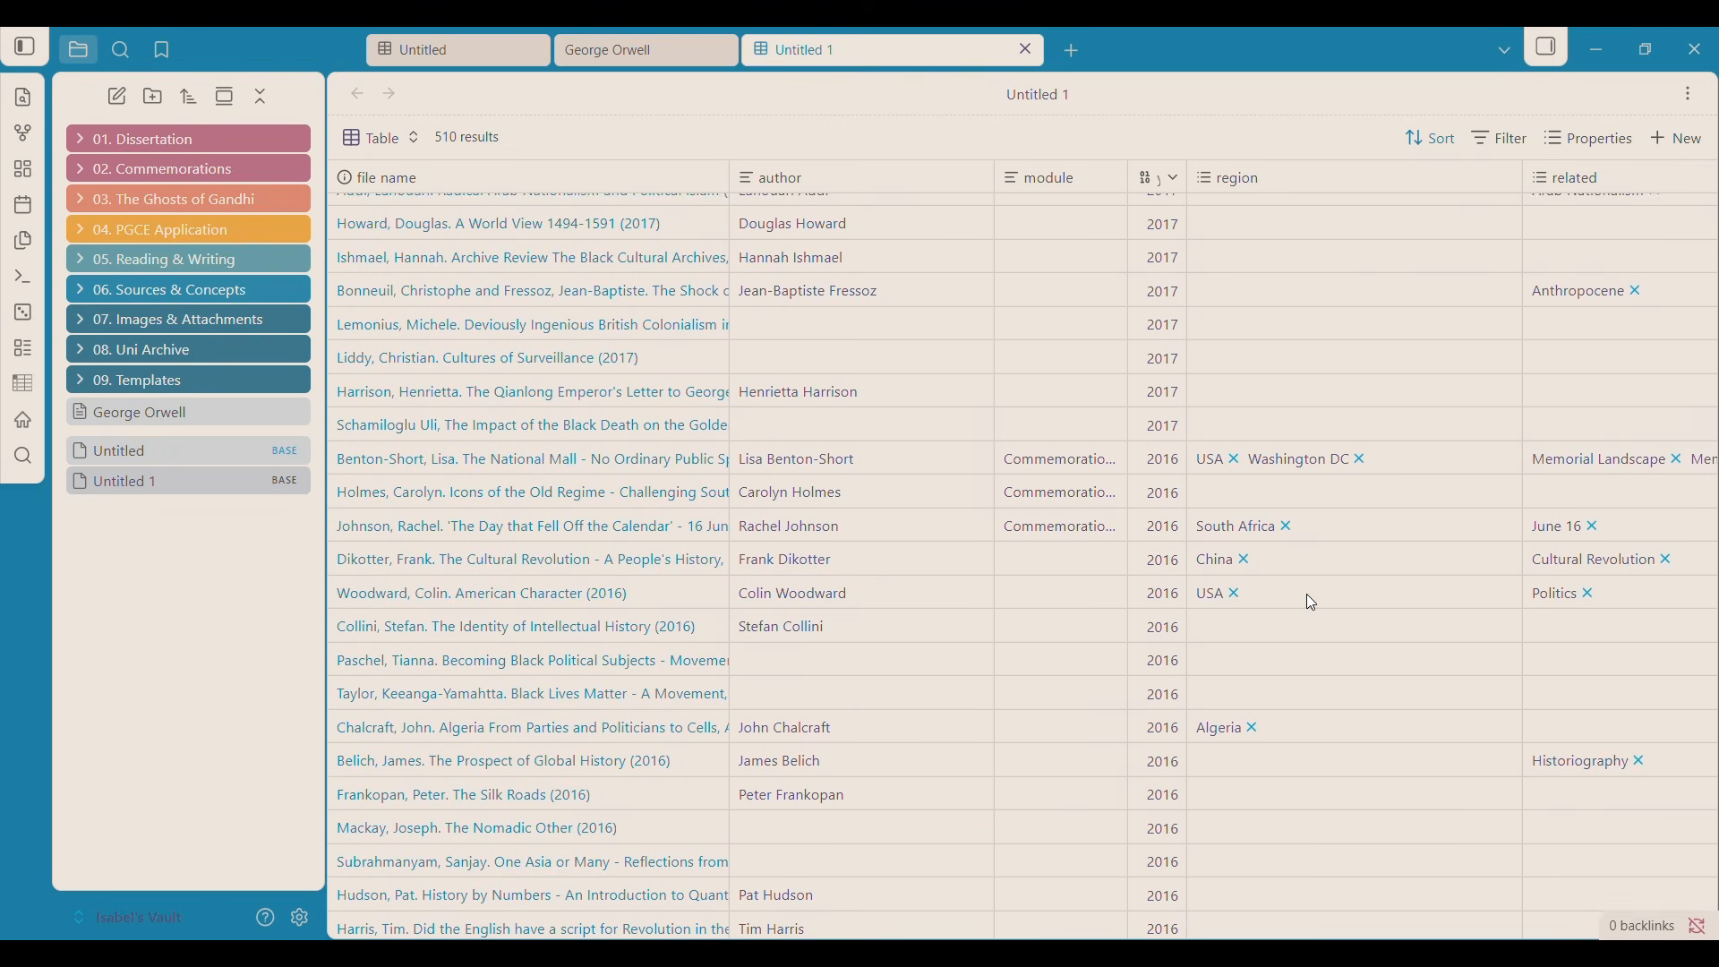
pyautogui.scroll(-8, 1307, 593)
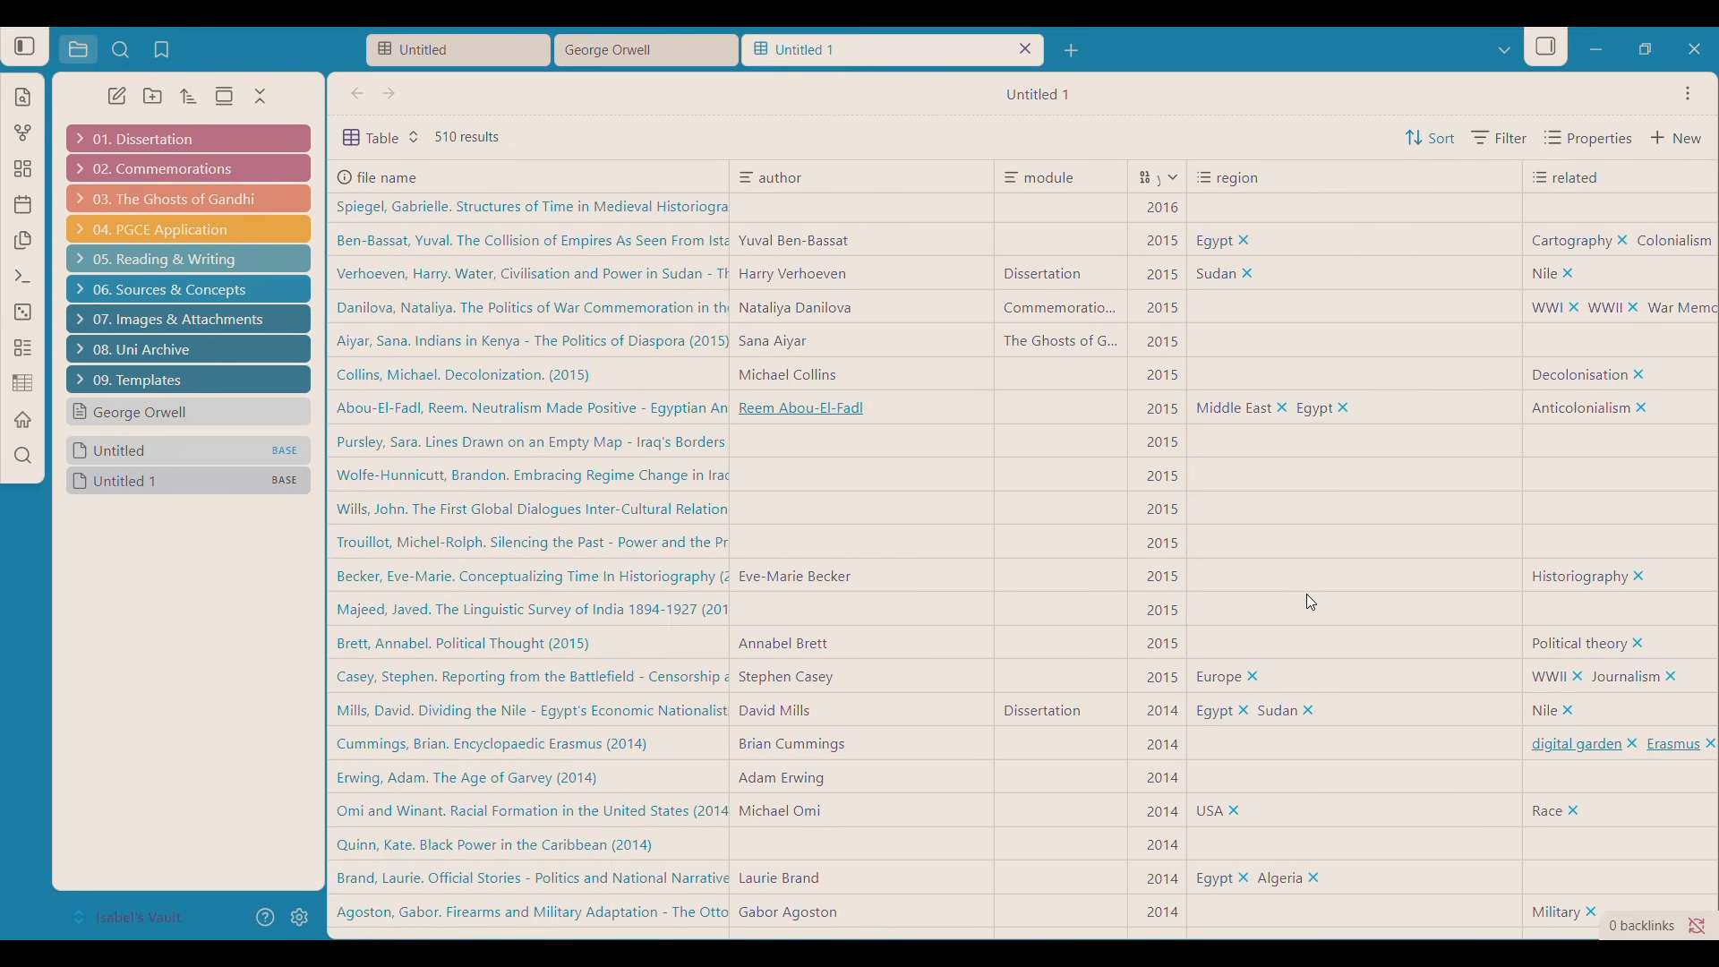
pyautogui.scroll(-8, 1287, 476)
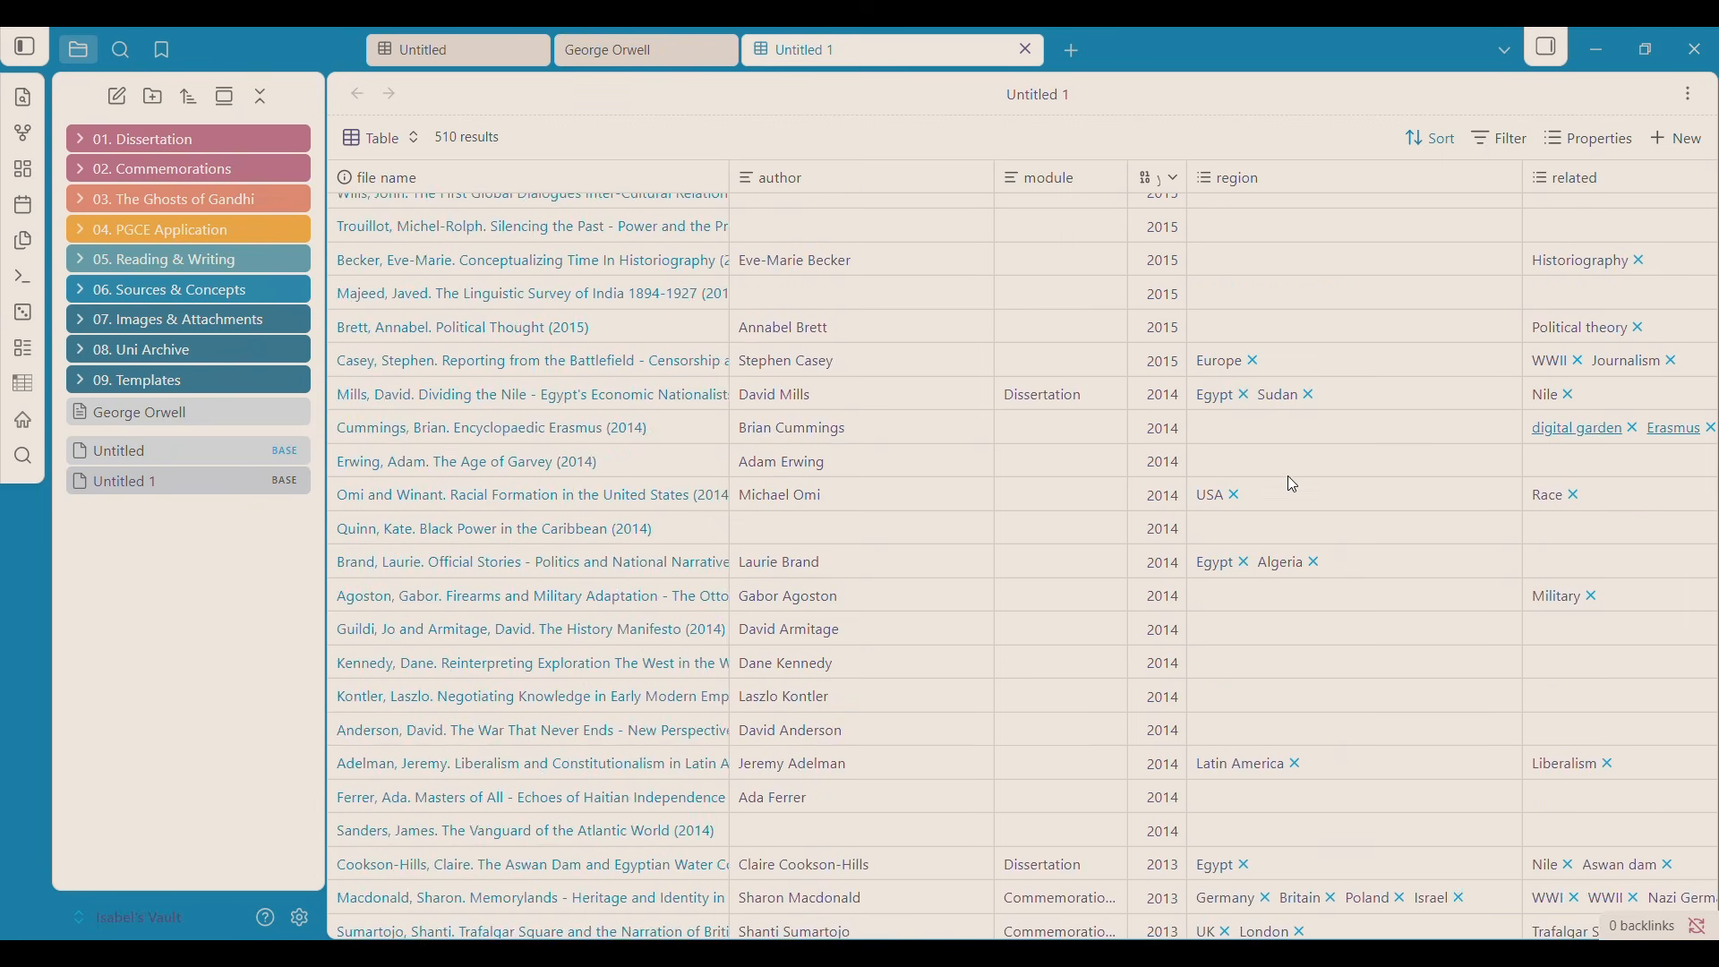
pyautogui.scroll(-7, 1288, 476)
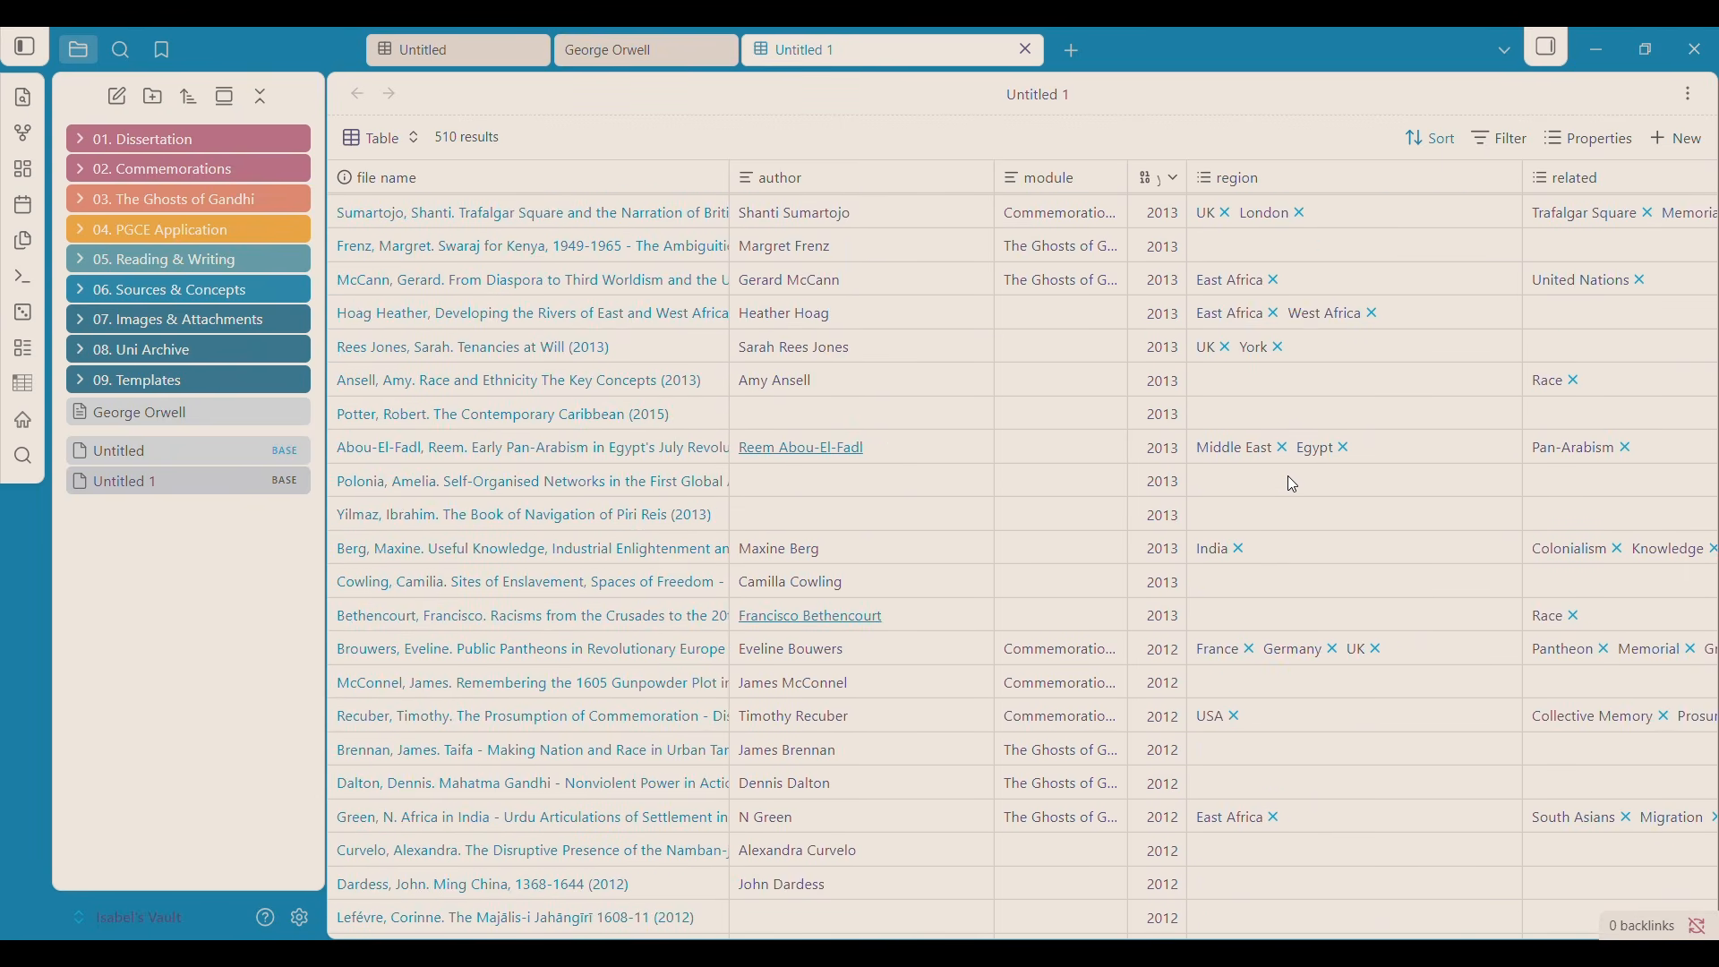
pyautogui.scroll(-6, 1293, 485)
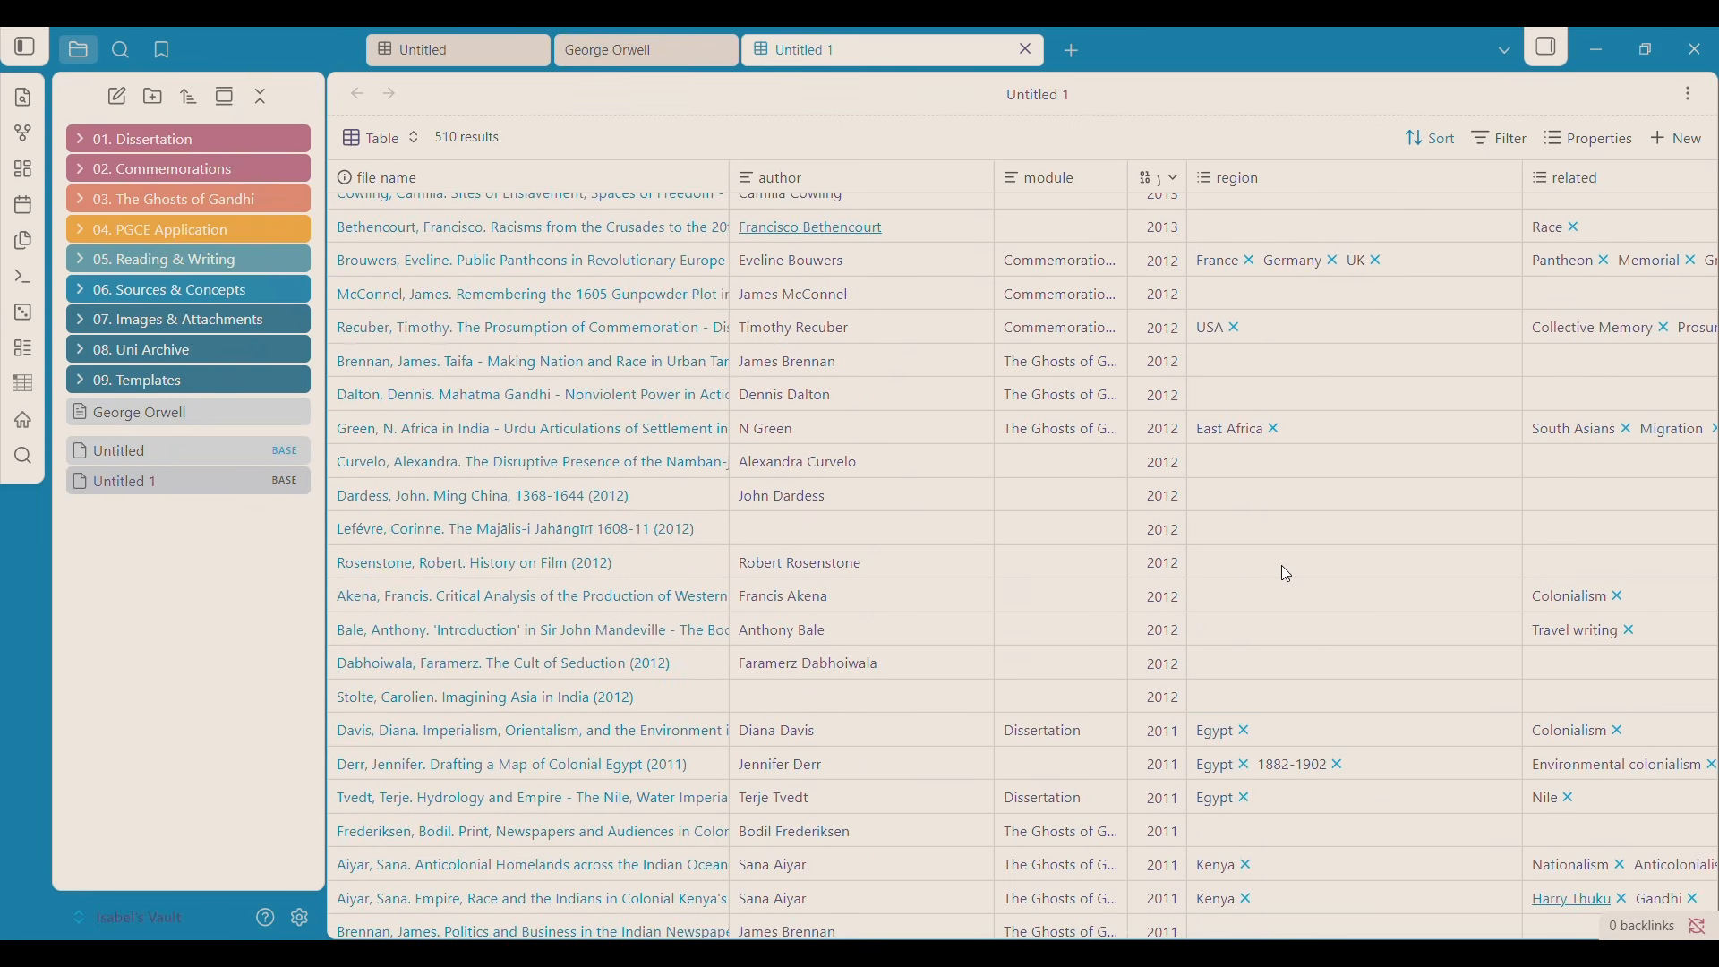
pyautogui.scroll(-1, 1286, 570)
pyautogui.scroll(-1, 1287, 579)
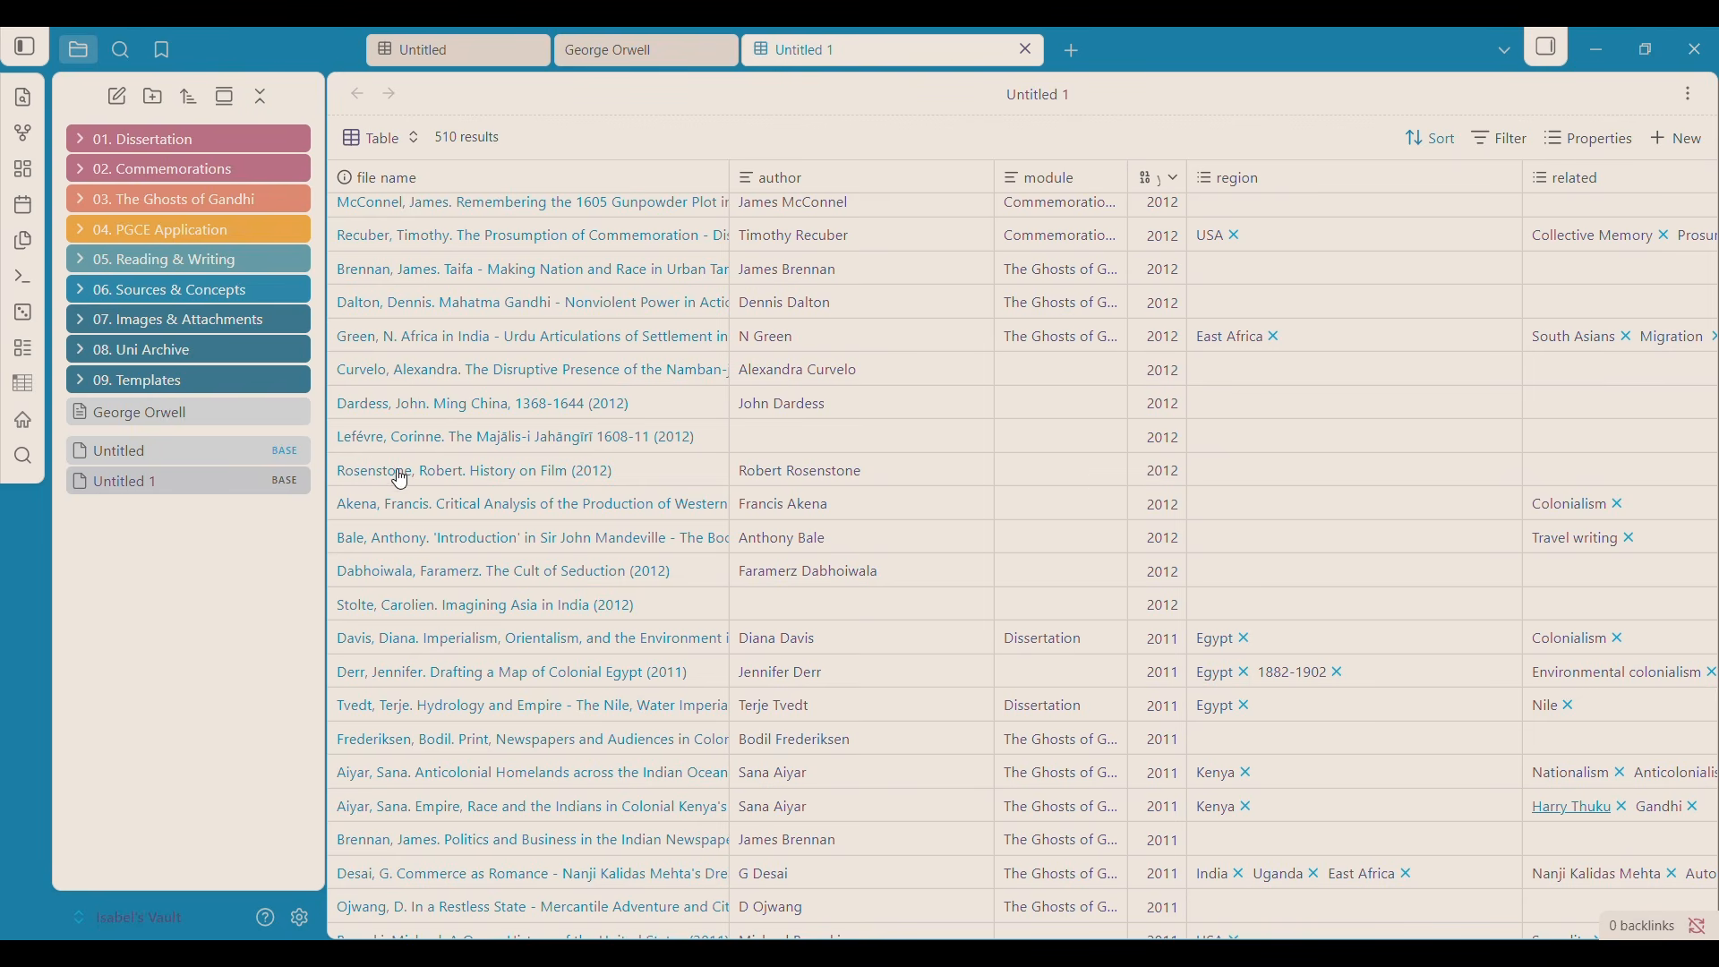
# Check the properties of the History on Film (2012) note, and set its module to Historical Thinking in the table.
pyautogui.click(497, 474)
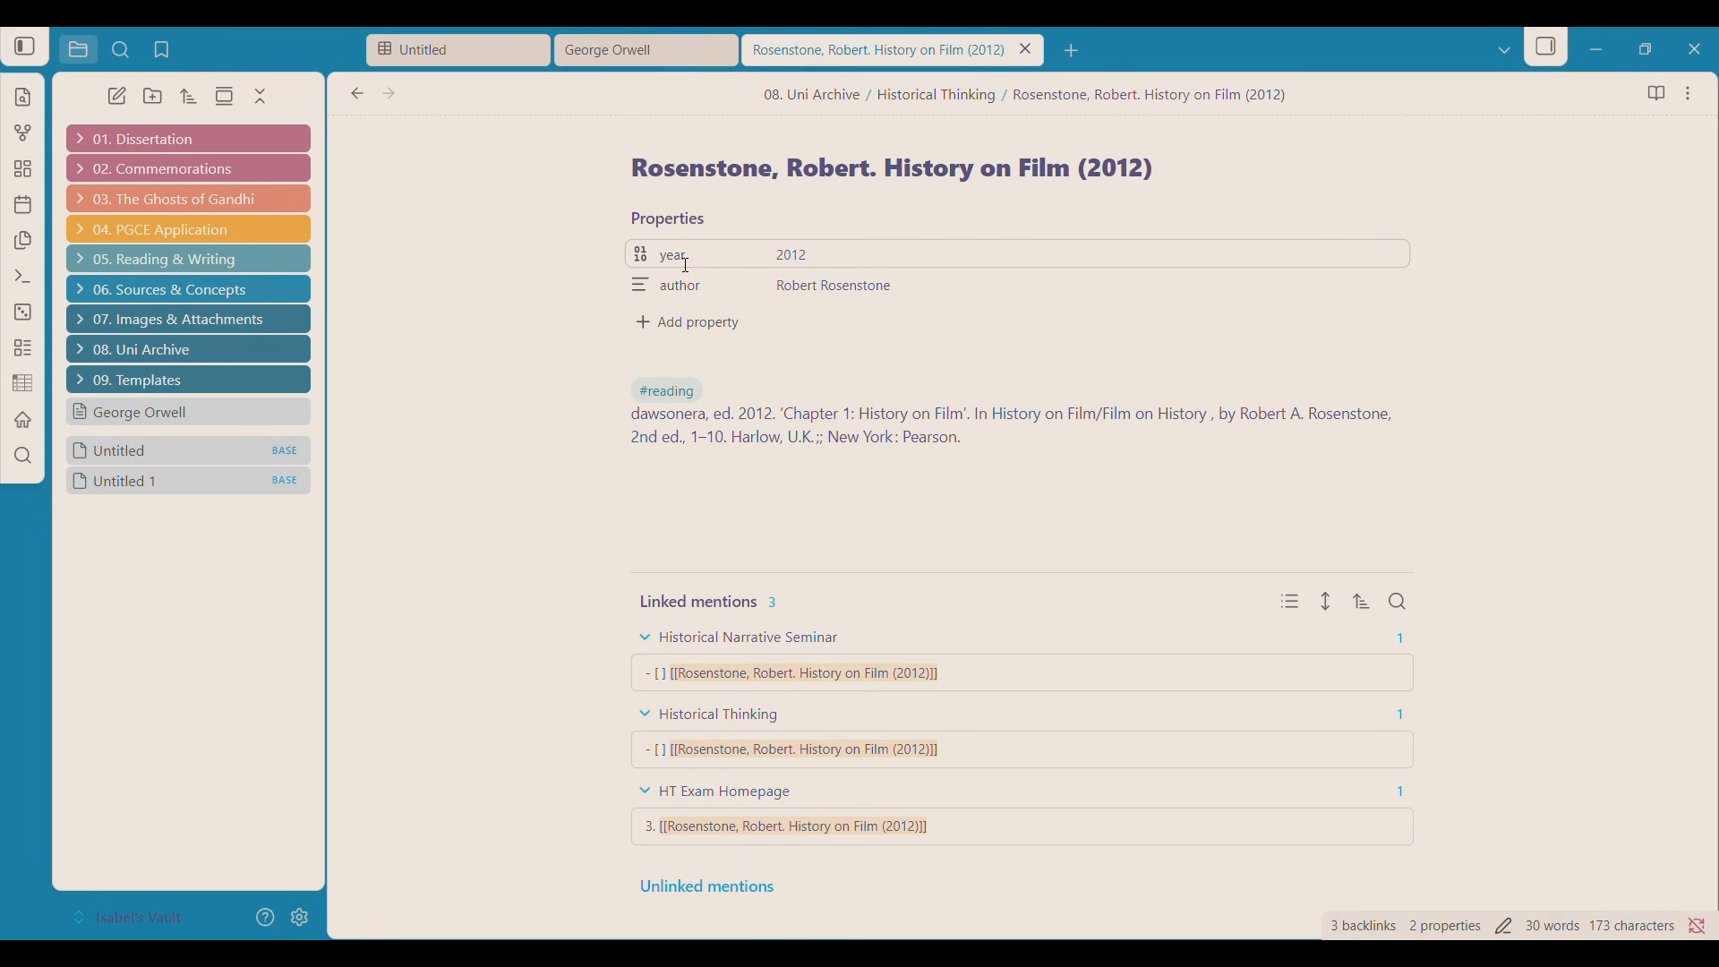
pyautogui.click(358, 93)
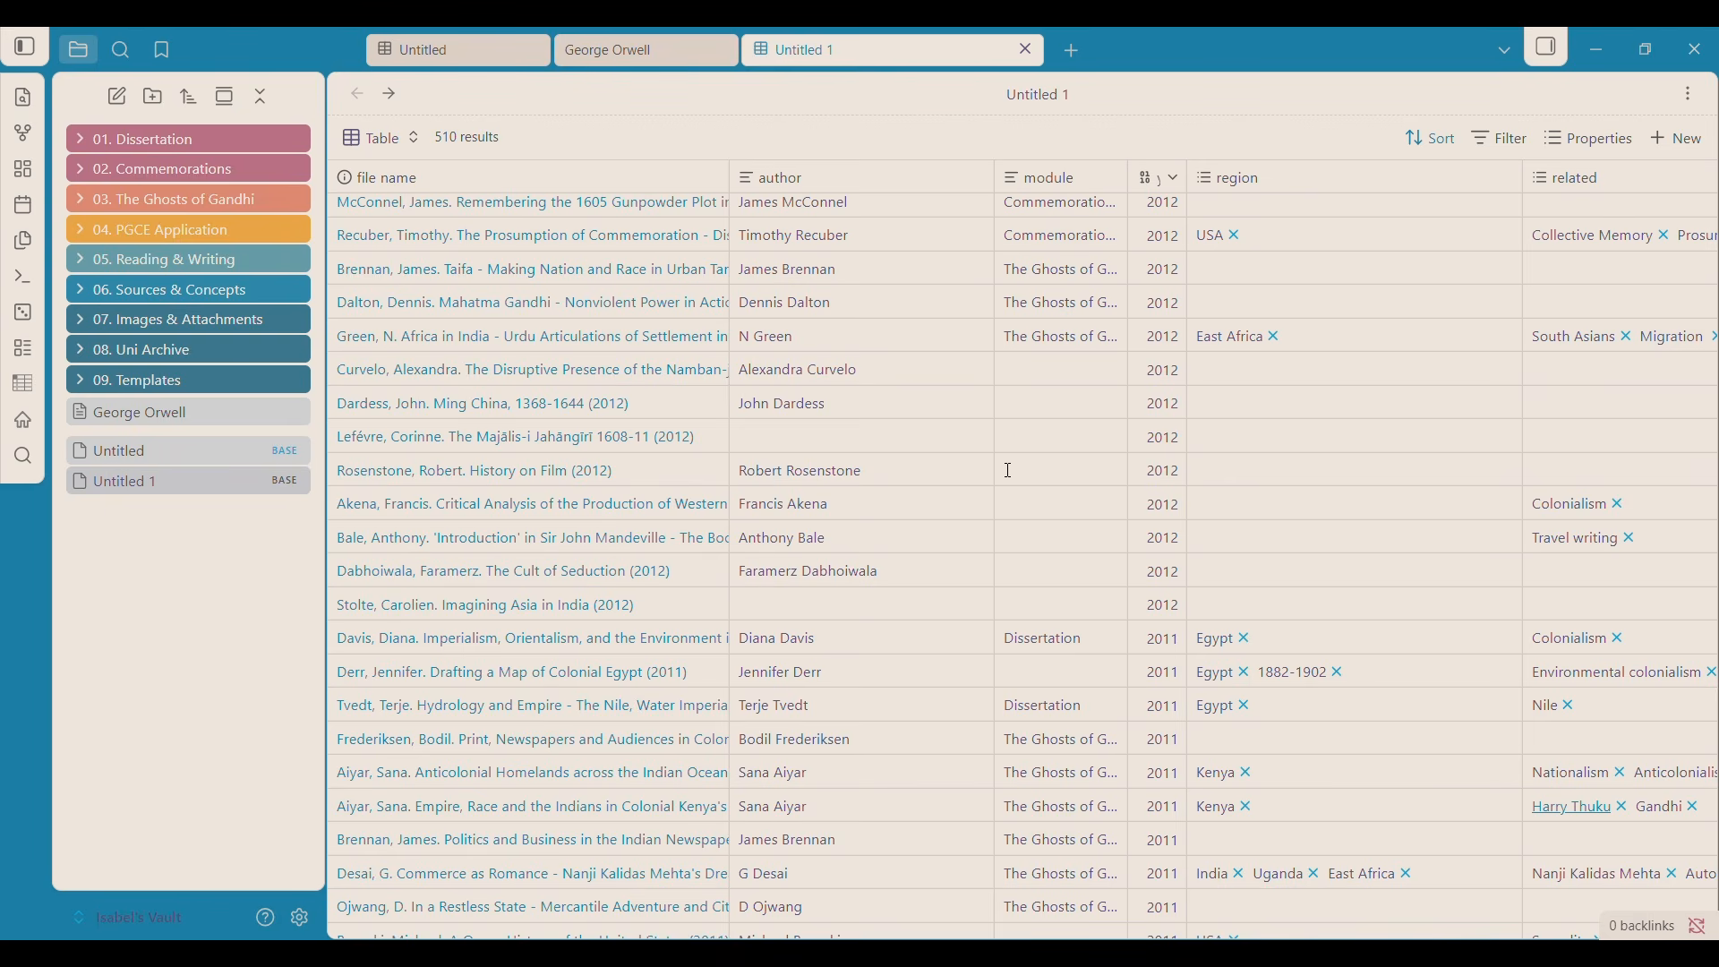
pyautogui.click(1049, 474)
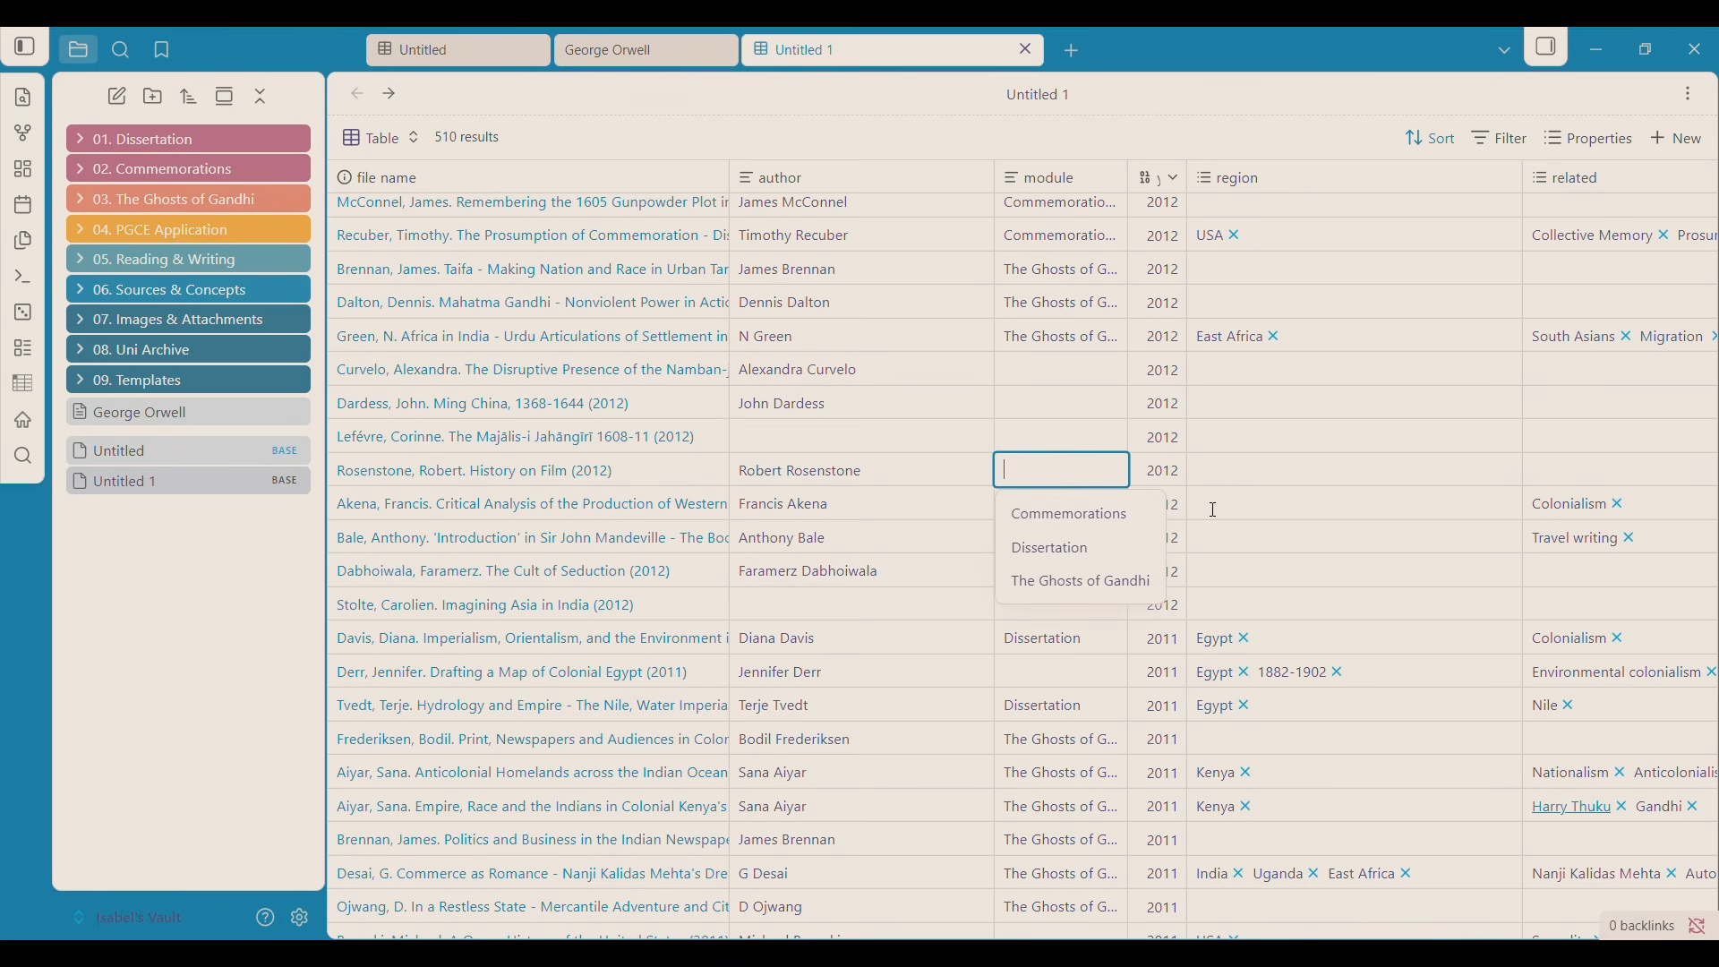
pyautogui.write('Histori')
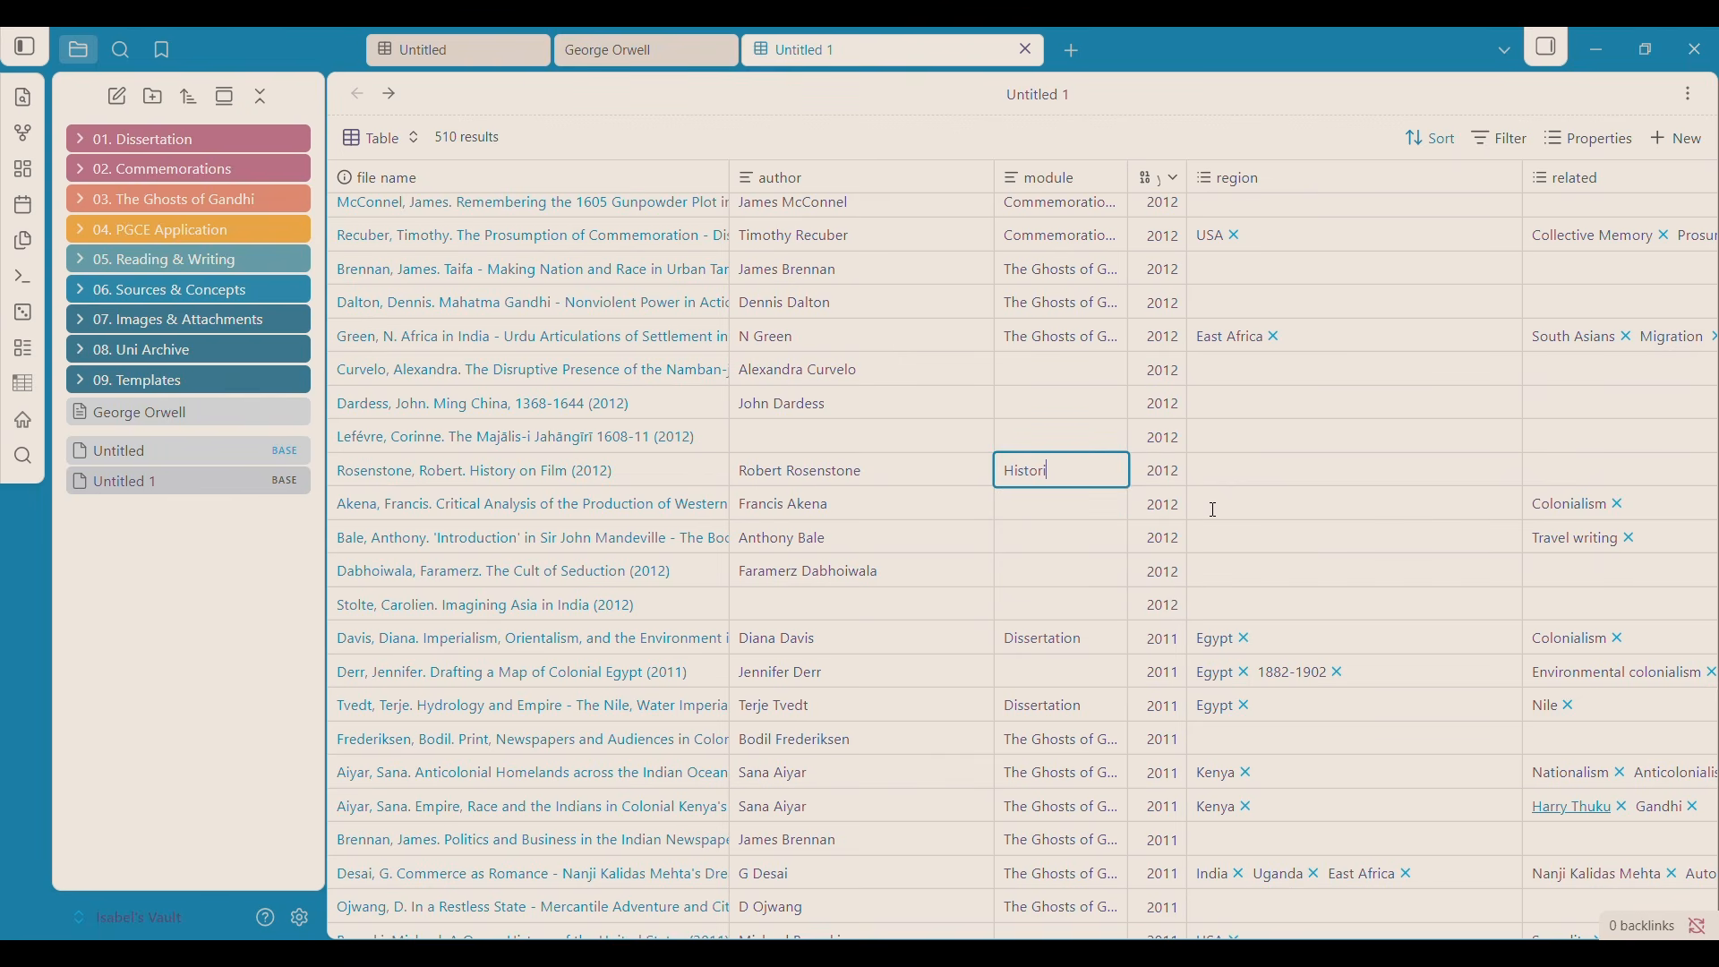
pyautogui.write('cal Thinking')
pyautogui.press('Return')
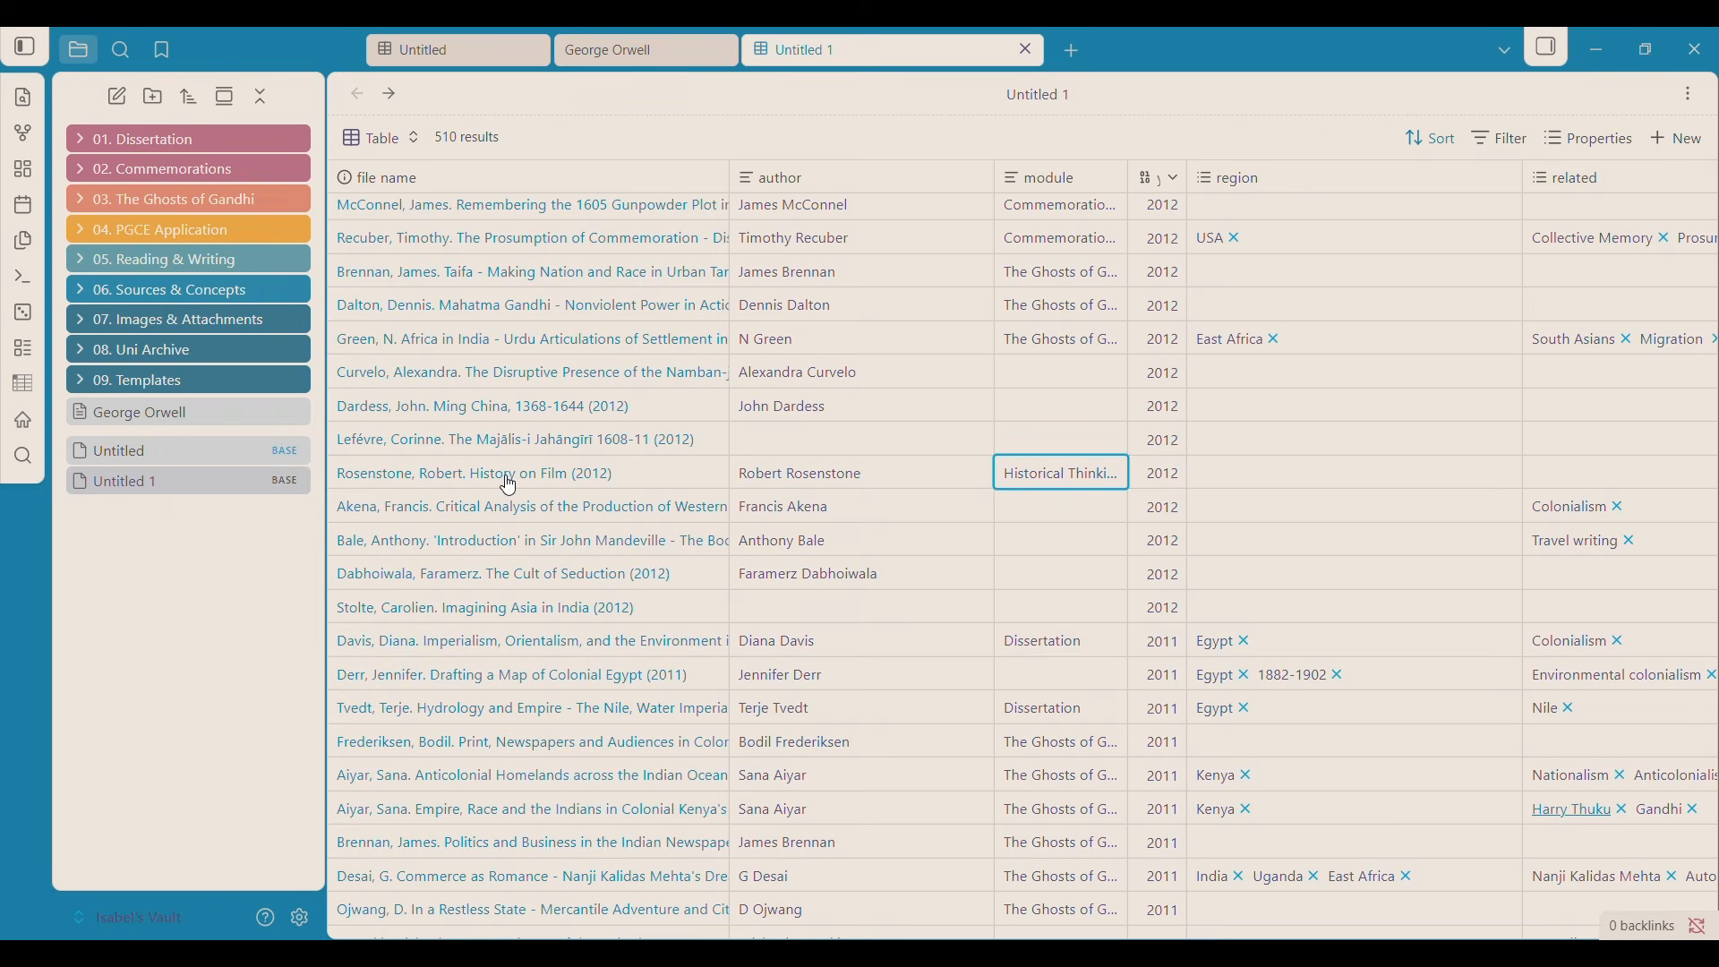
# Open the History on Film (2012) note to check its module property, and return to the start of the table.
pyautogui.click(502, 476)
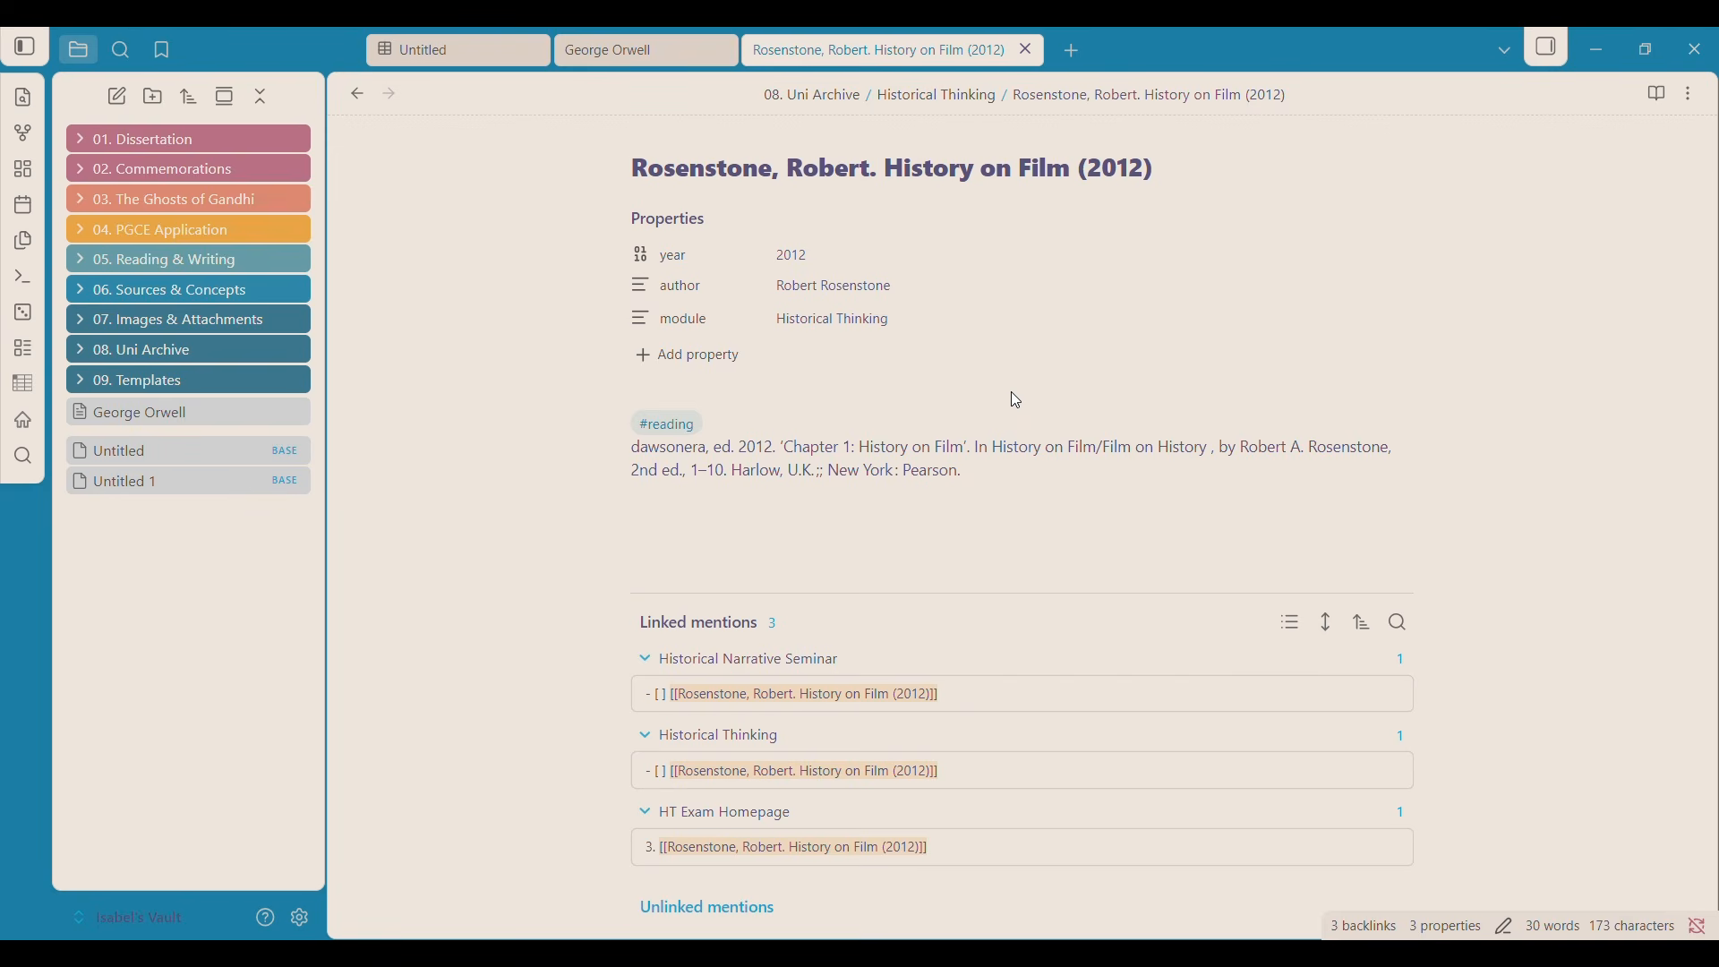
pyautogui.click(357, 93)
pyautogui.scroll(20, 788, 580)
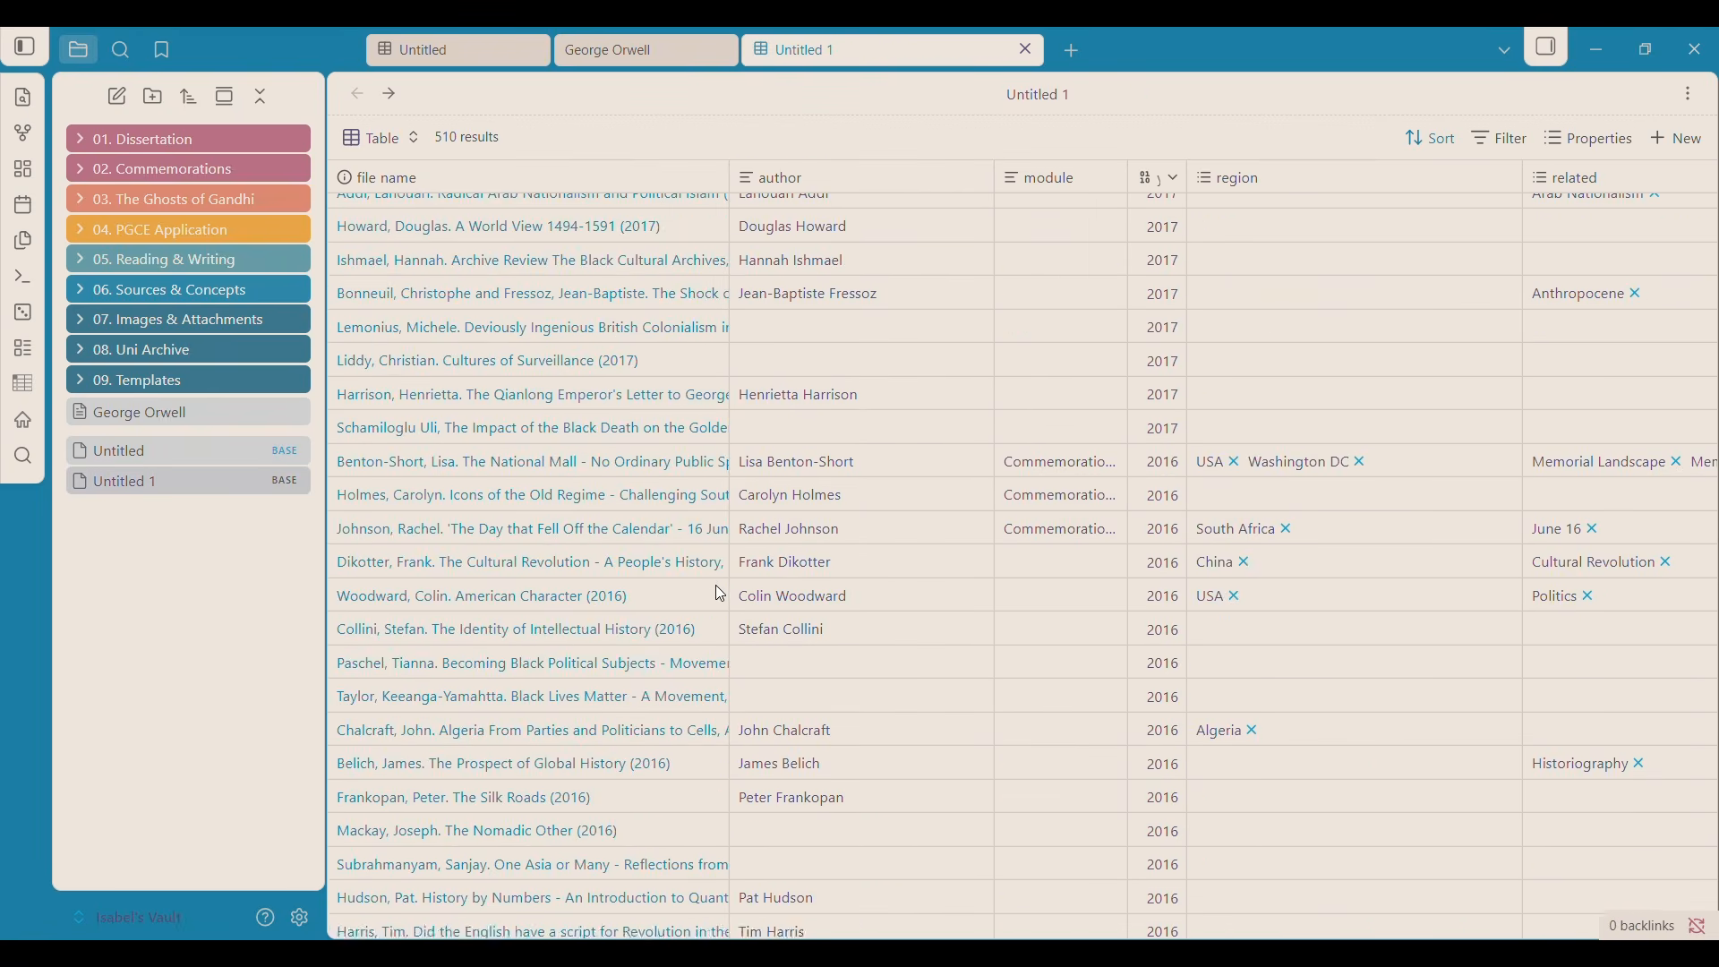
pyautogui.scroll(20, 716, 583)
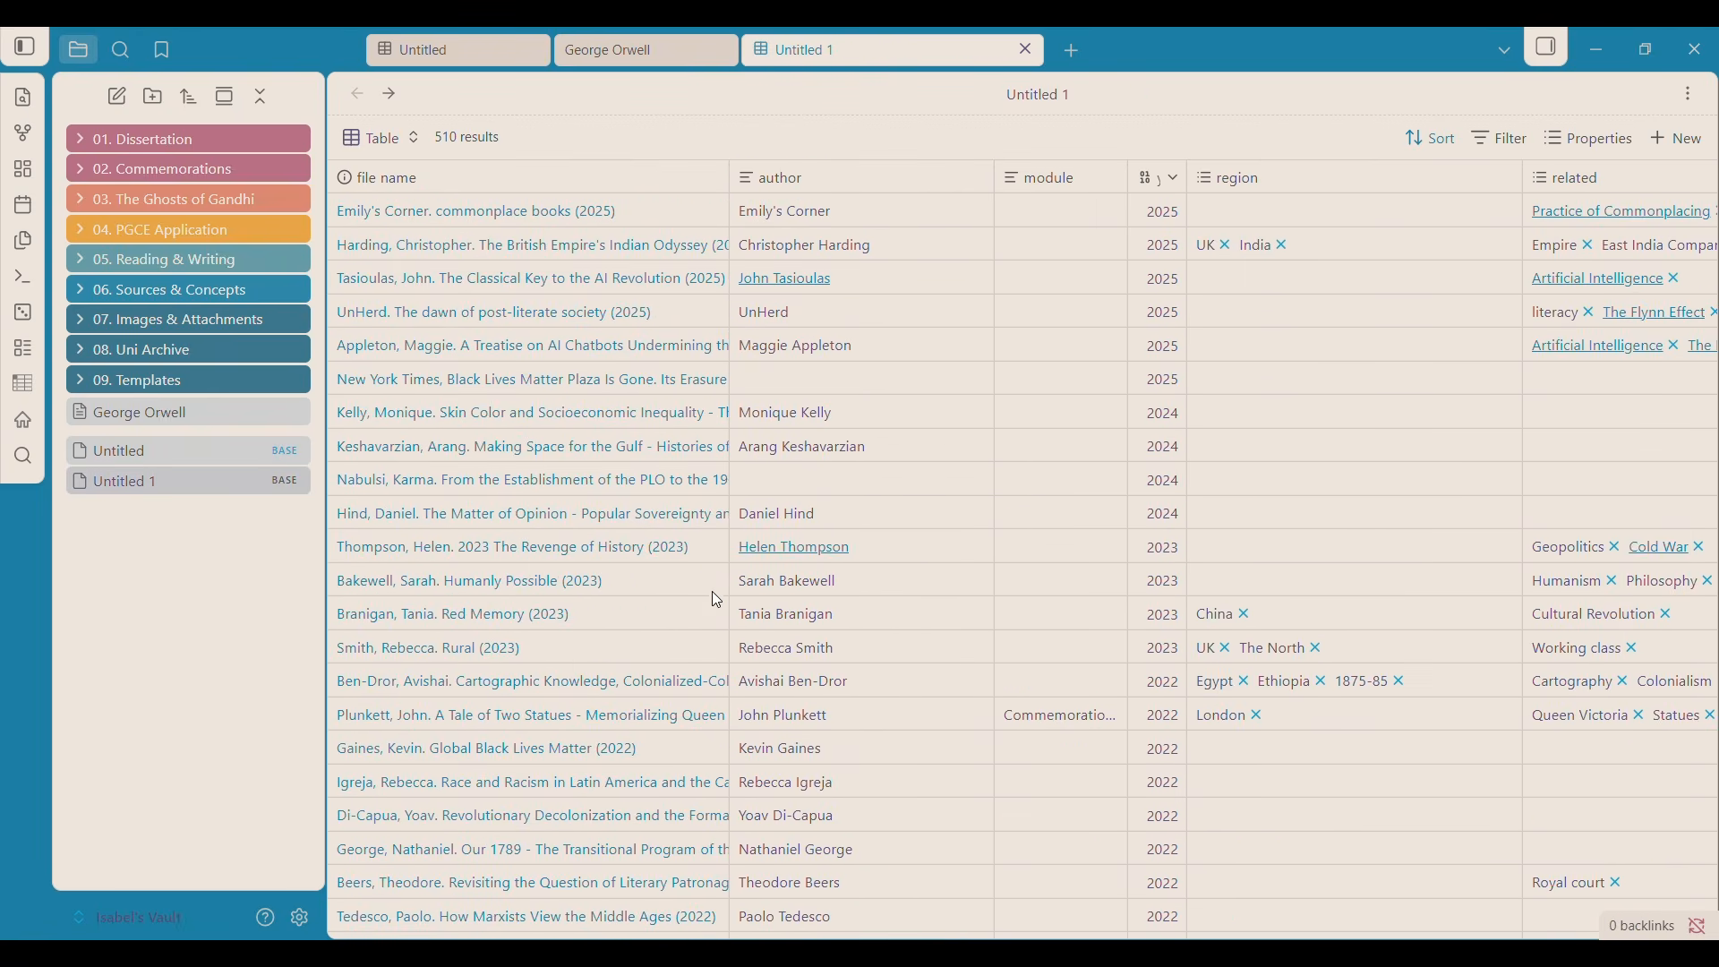
# Sort the table by region in ascending order and look through the entries grouped by region.
pyautogui.click(1236, 172)
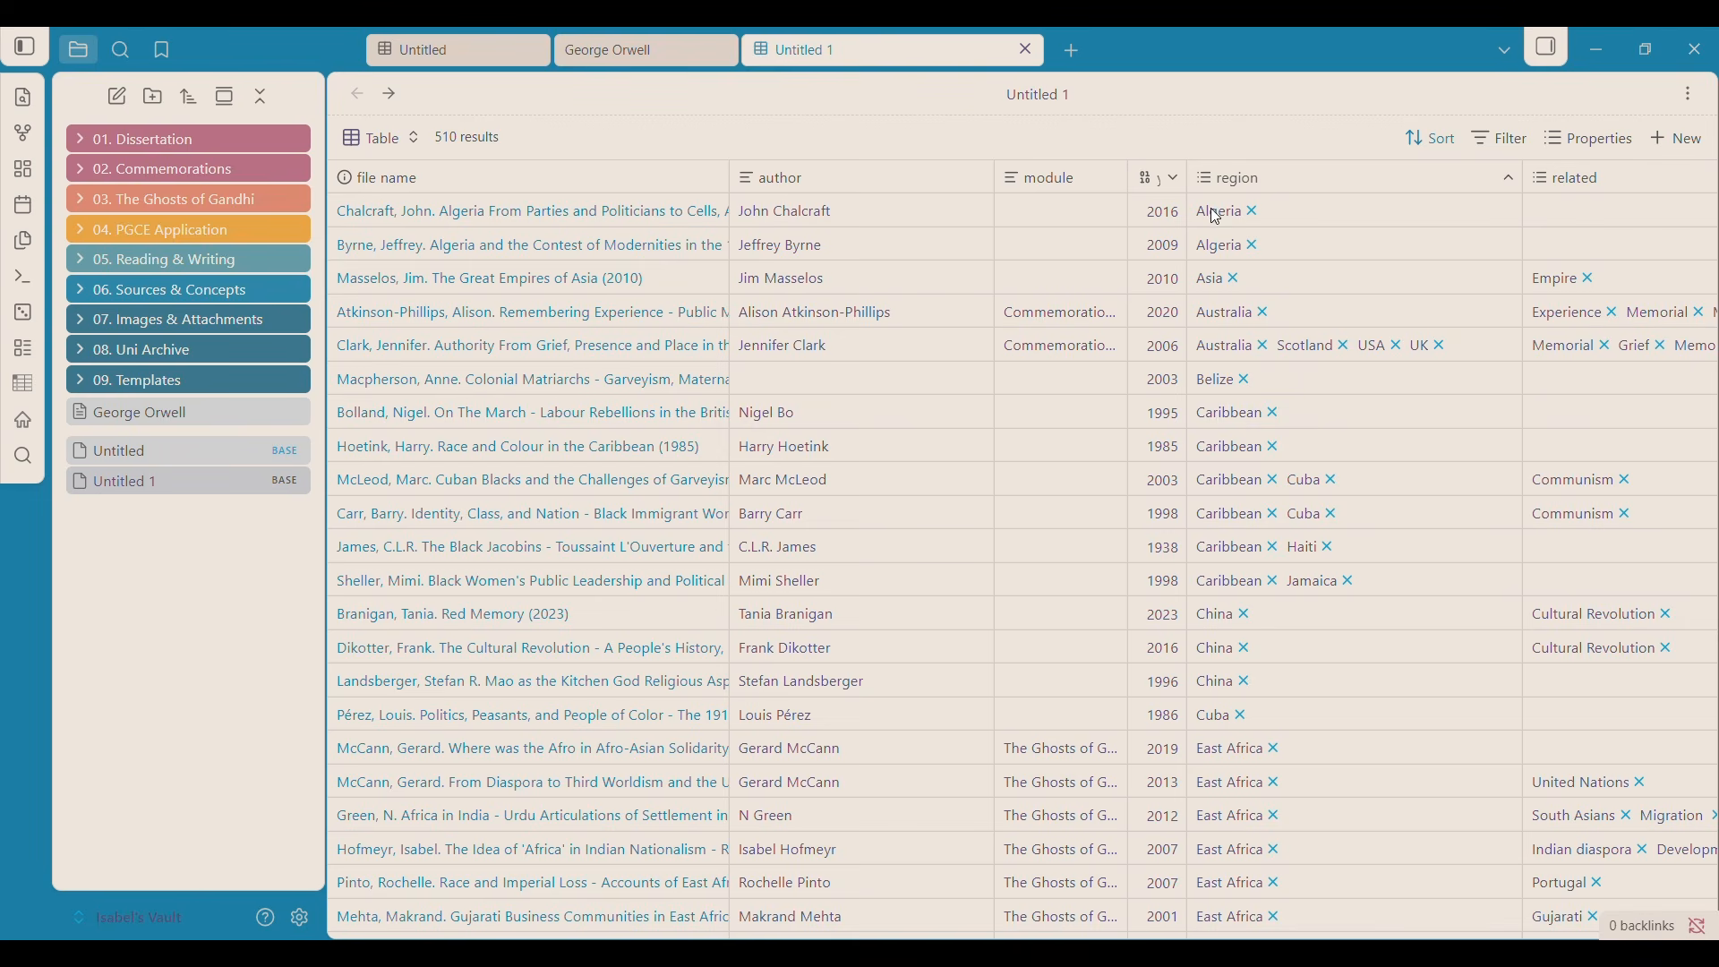
pyautogui.scroll(-15, 1251, 296)
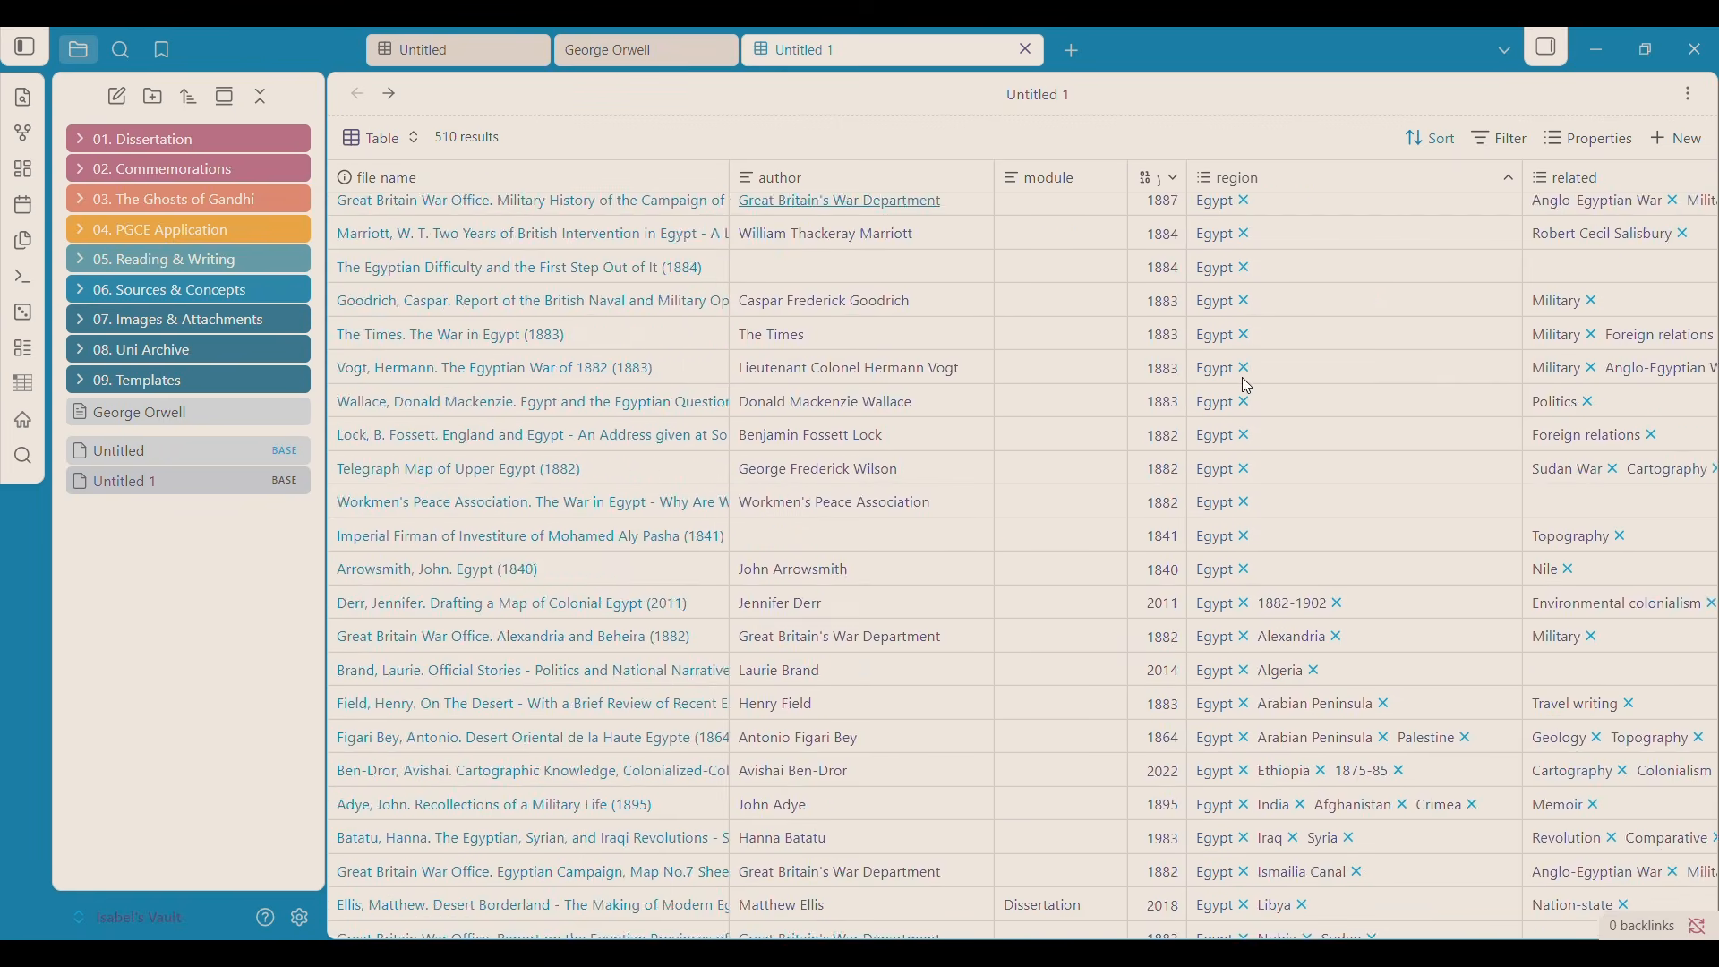
pyautogui.scroll(-10, 1265, 404)
pyautogui.scroll(5, 1275, 435)
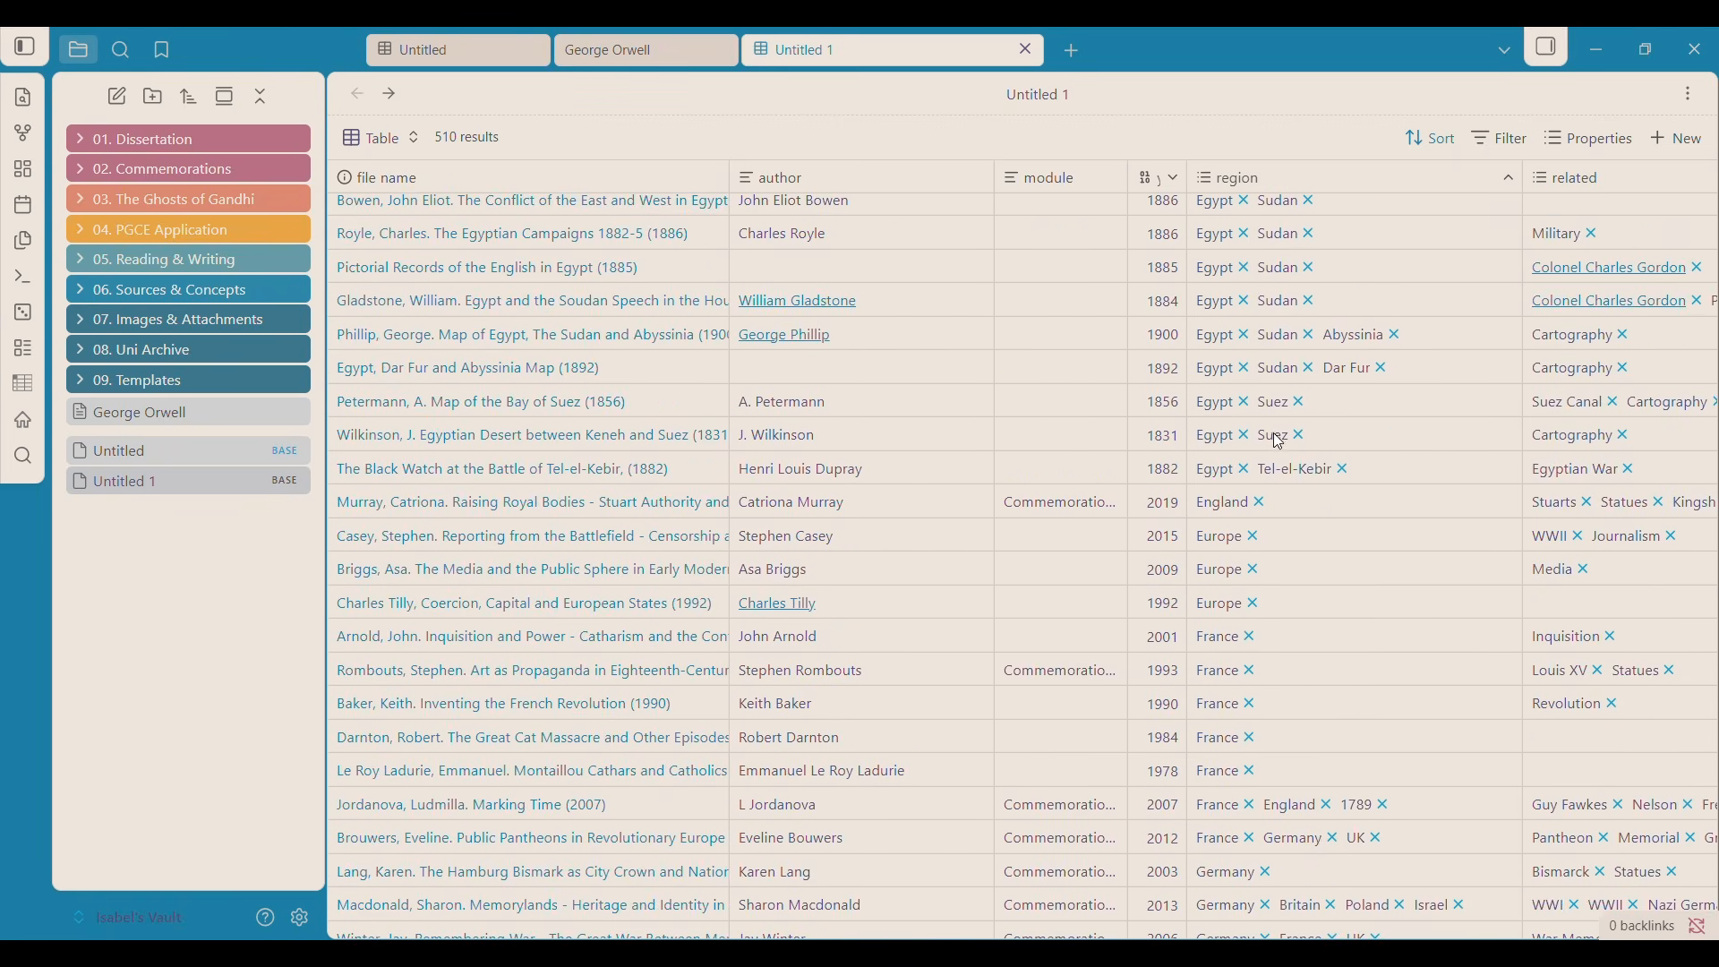
pyautogui.scroll(-1, 1355, 618)
pyautogui.scroll(-20, 1358, 623)
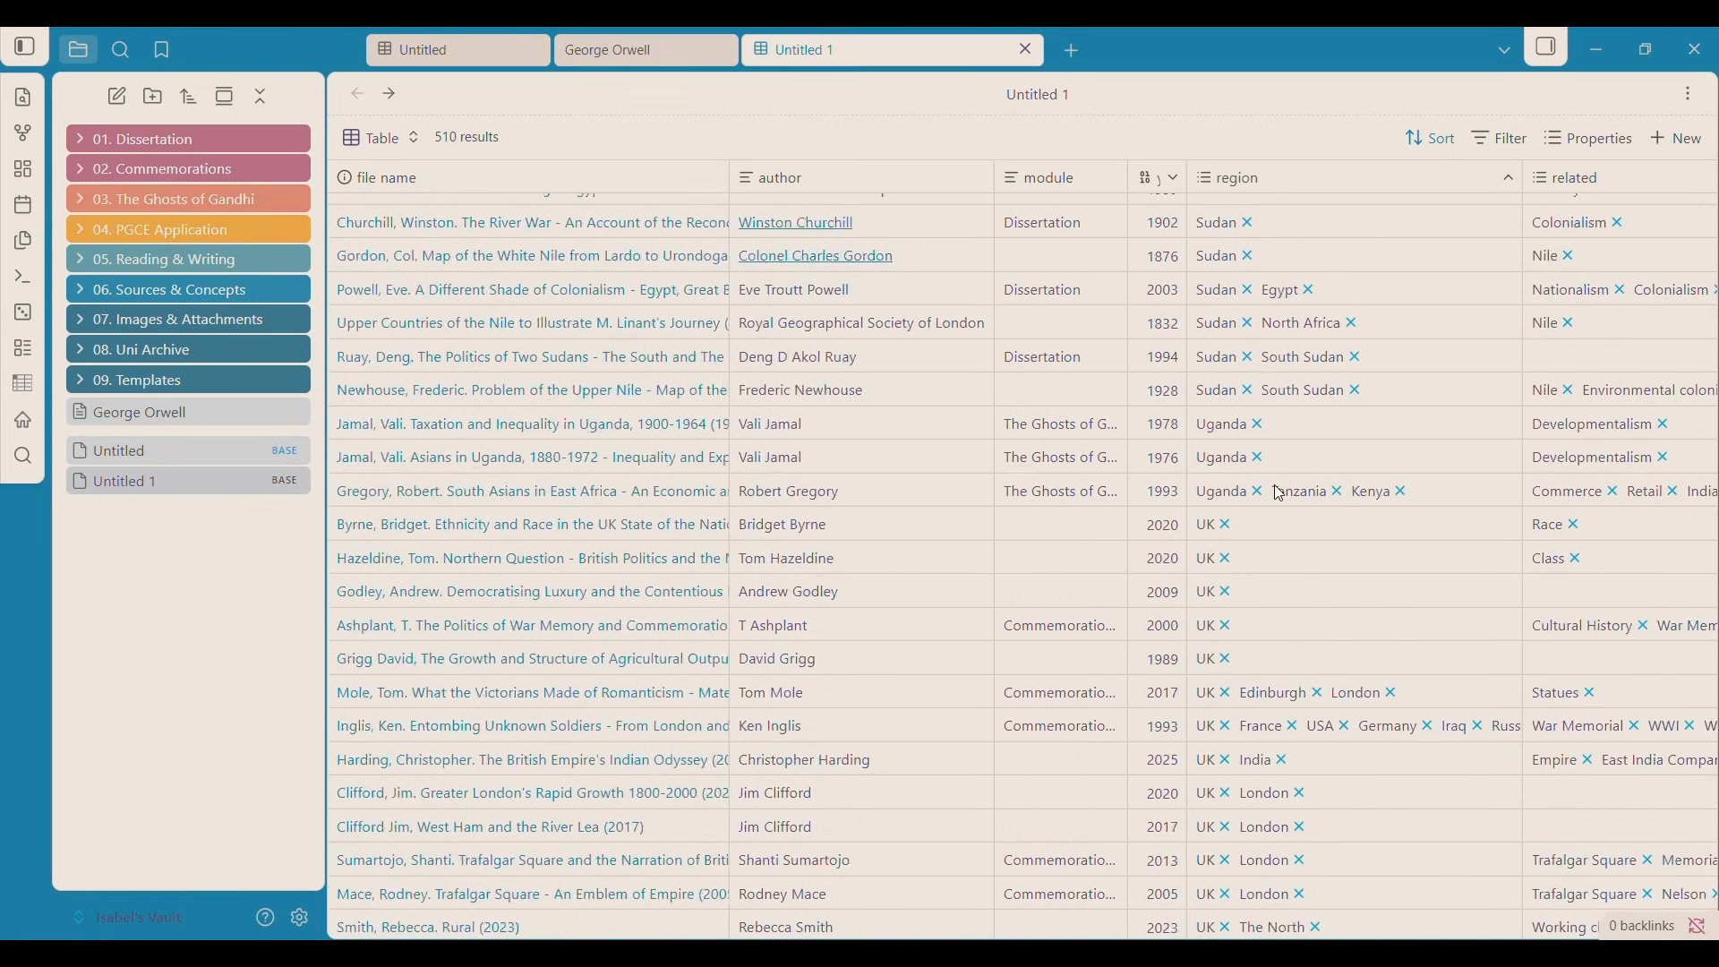
pyautogui.scroll(-8, 1274, 495)
pyautogui.scroll(5, 1269, 487)
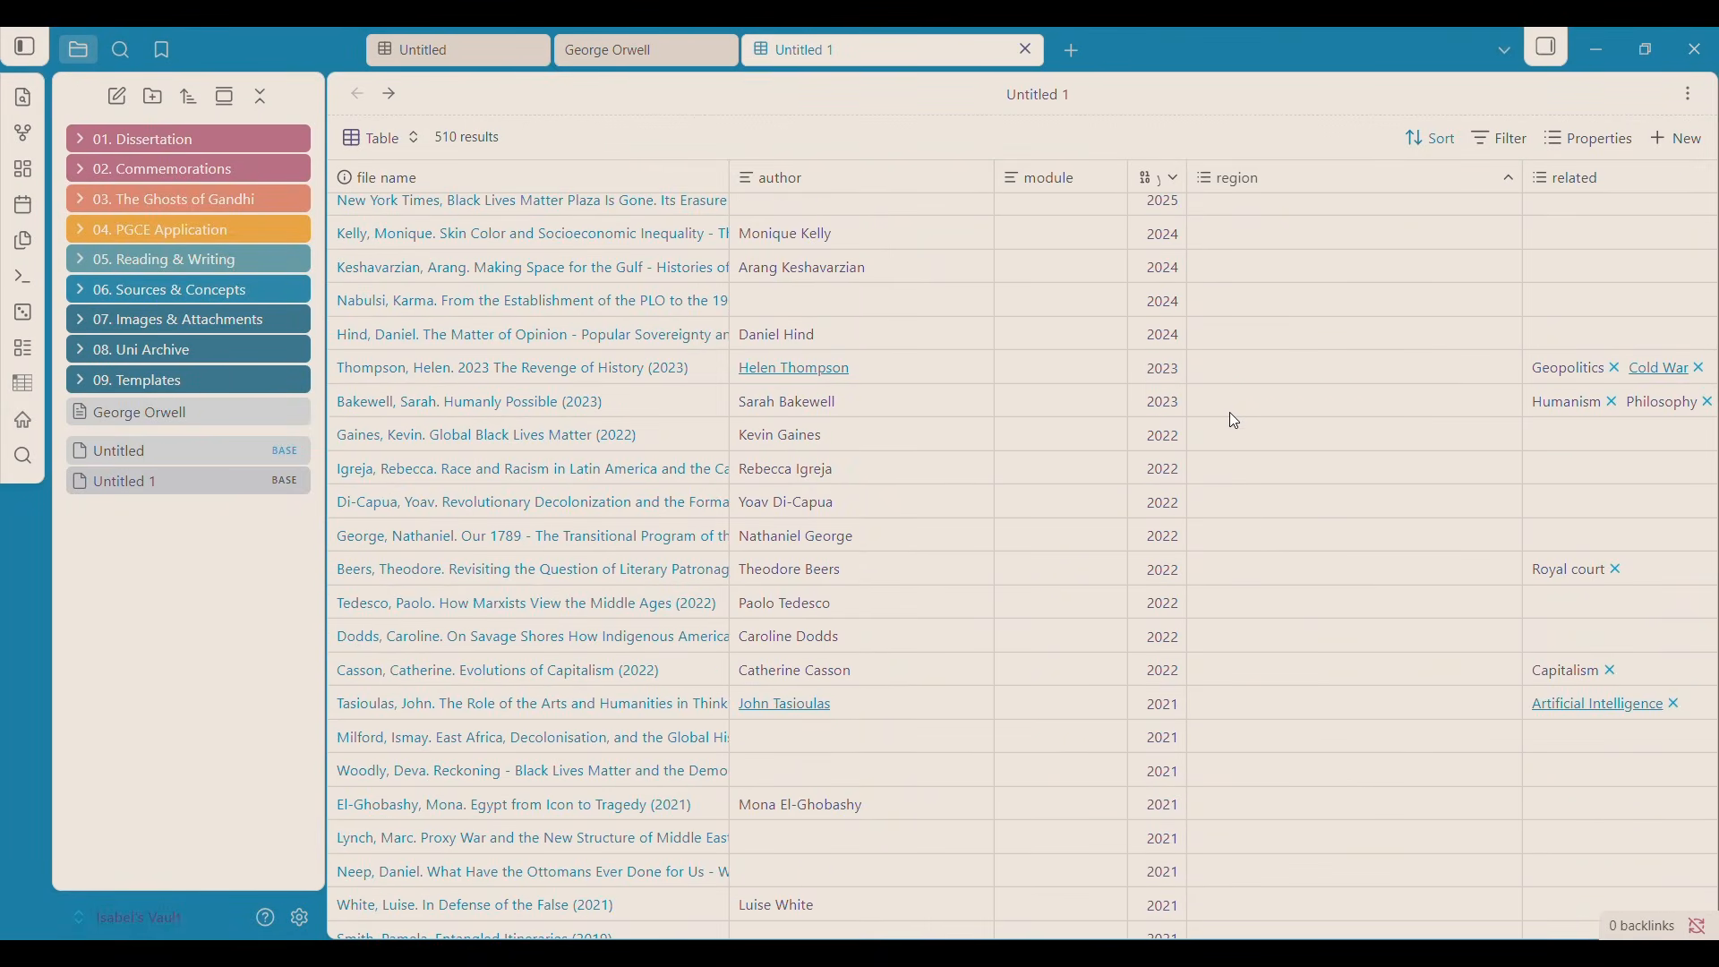
pyautogui.scroll(20, 1253, 521)
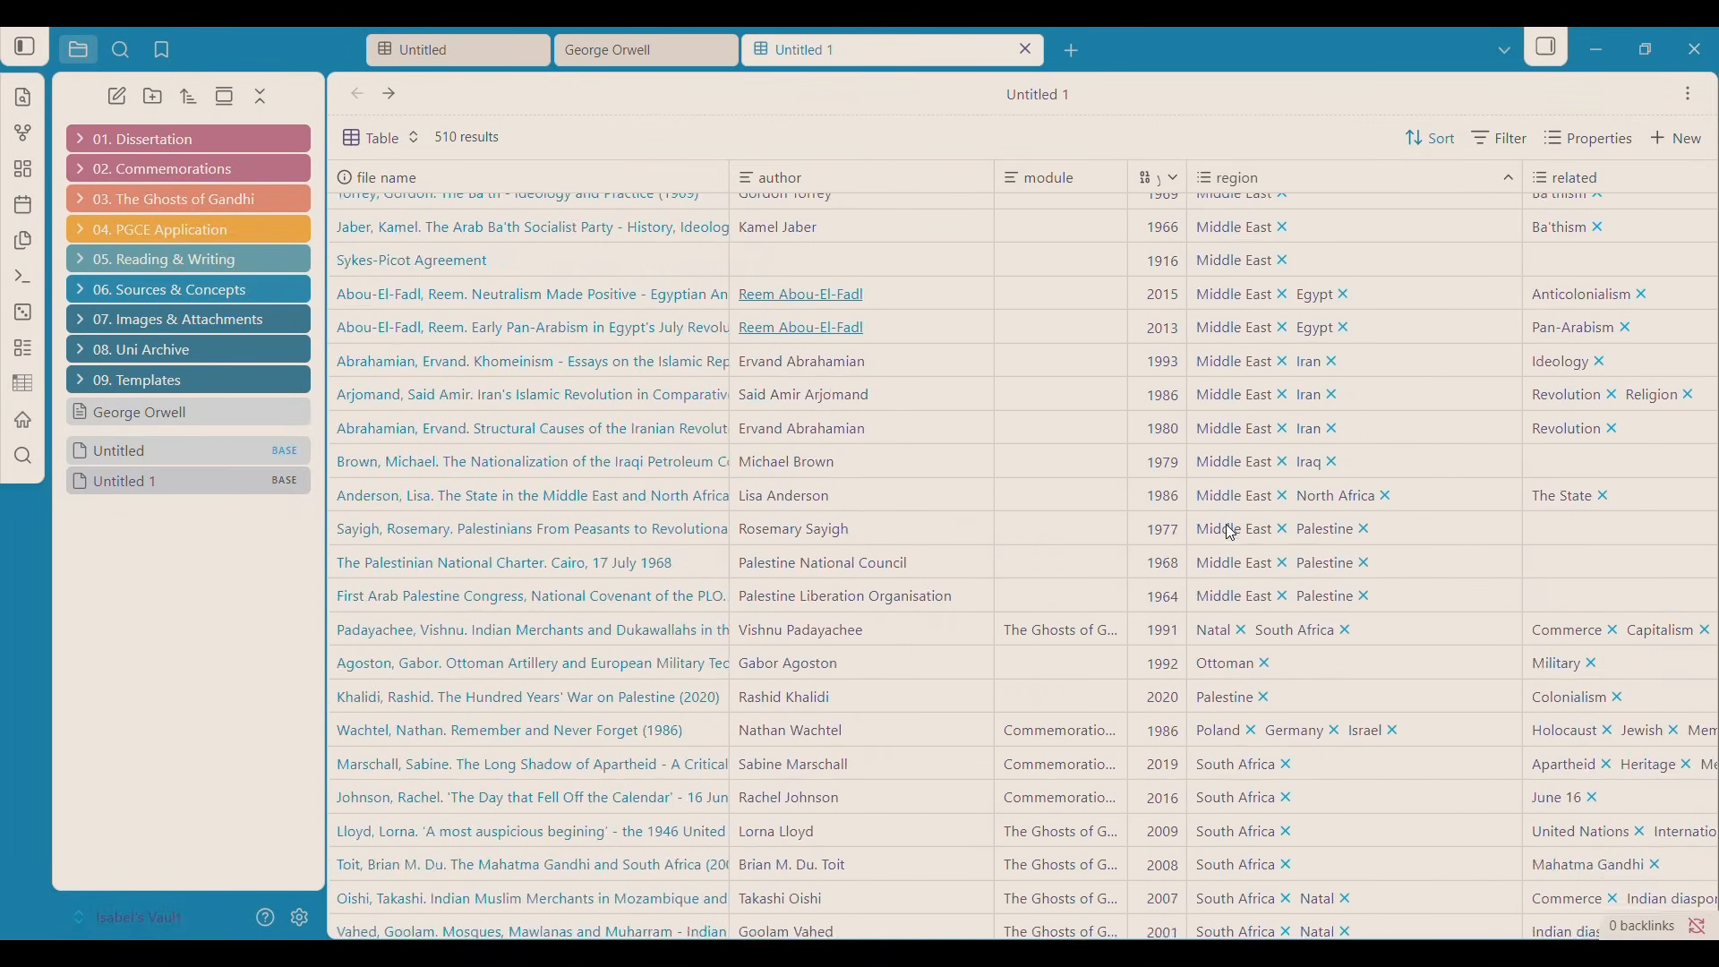
pyautogui.scroll(15, 1204, 492)
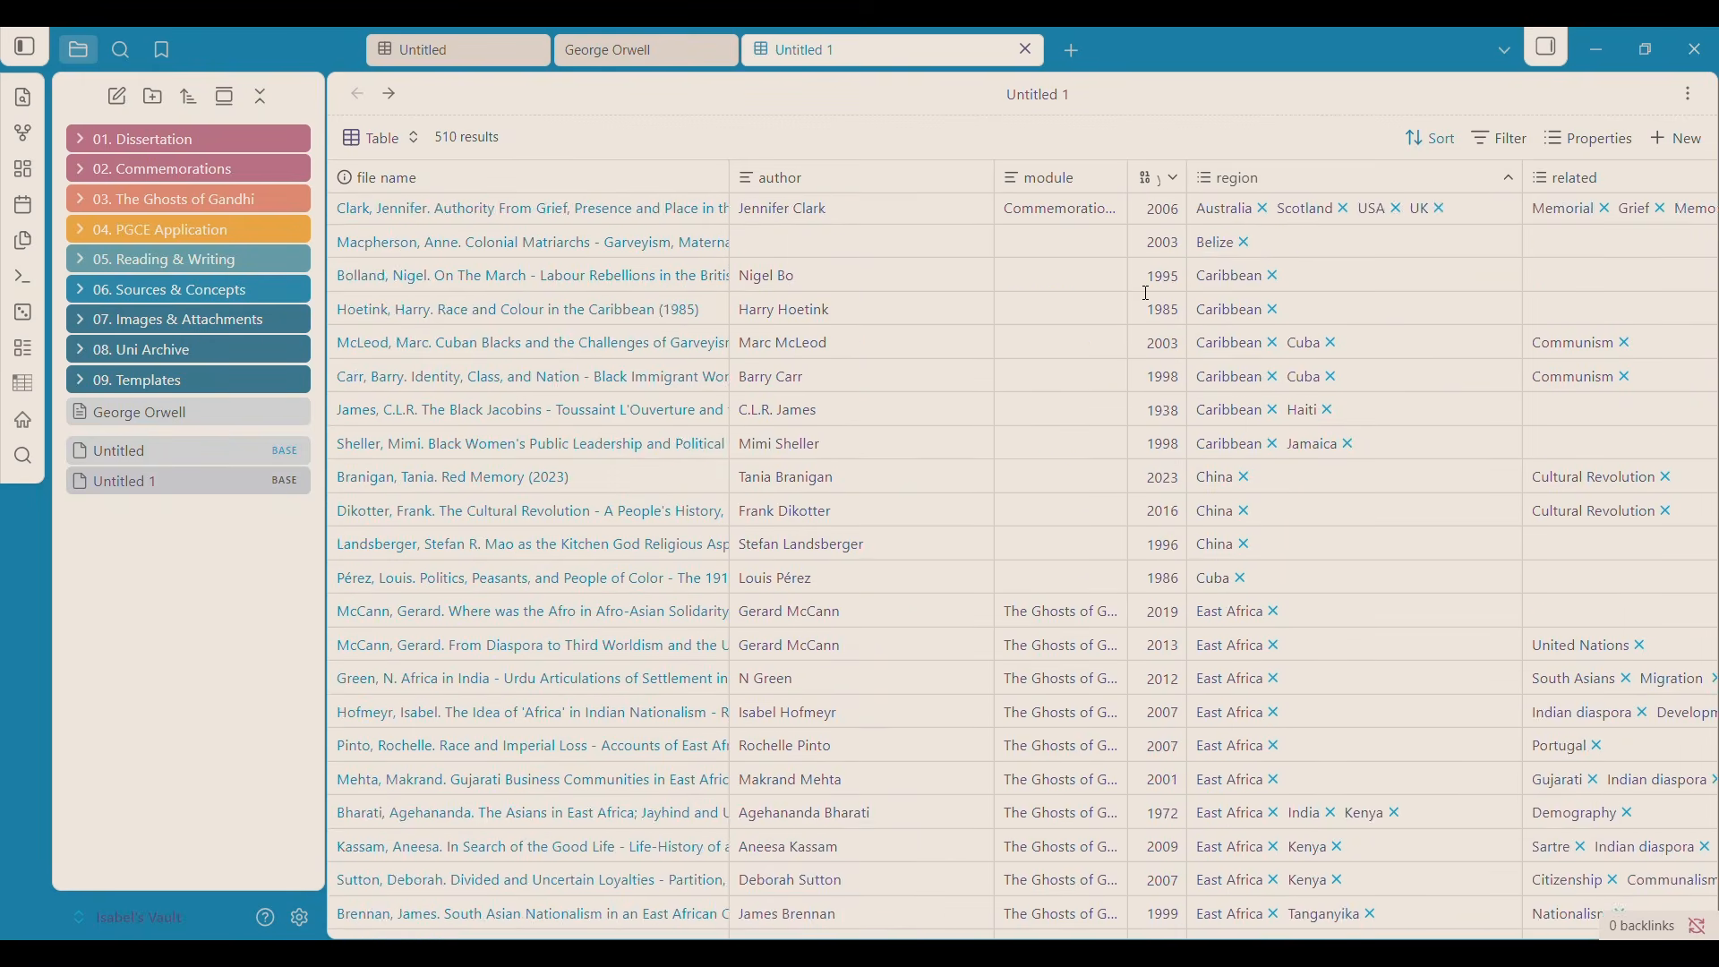
# Sort the table by year in ascending order.
pyautogui.click(1149, 186)
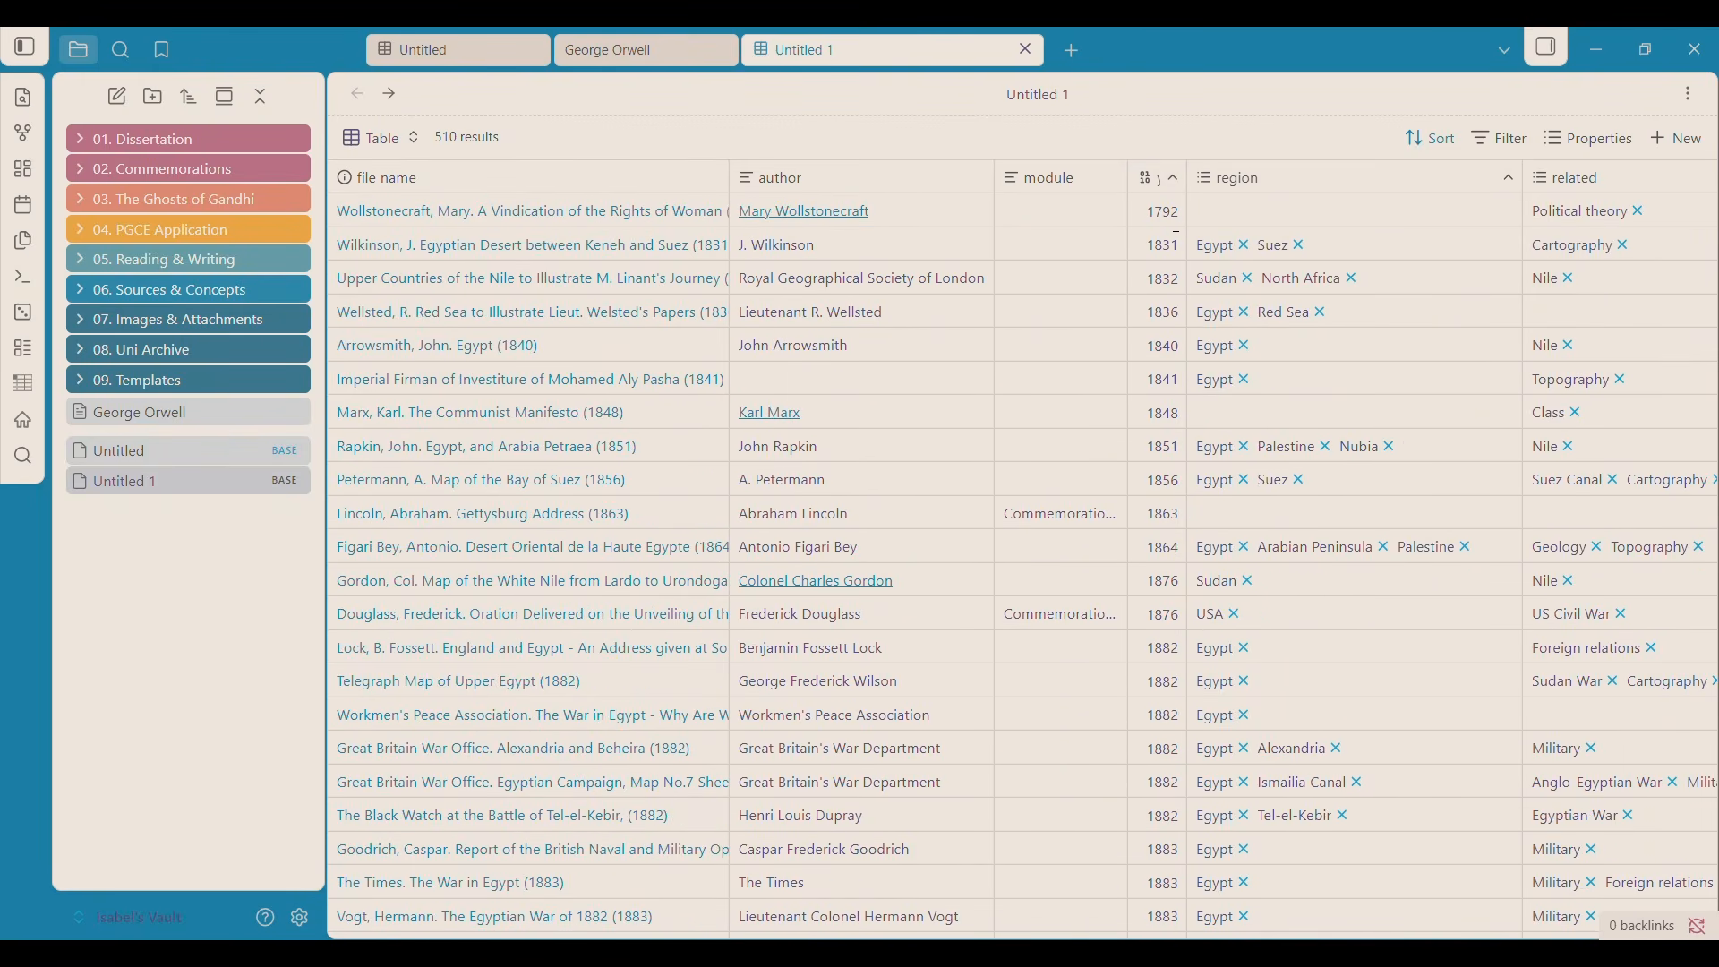